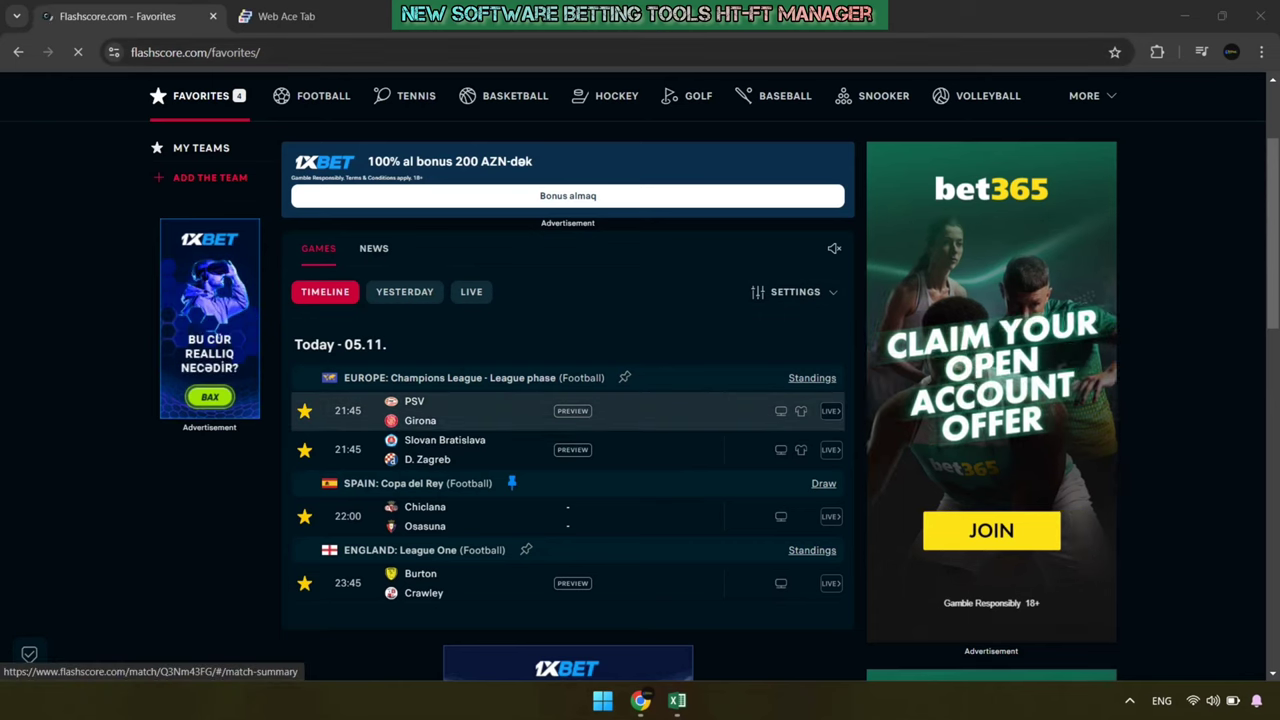
- Open the PSV vs Girona head-to-head page and filter to PSV's home matches
{"action": "left_click", "coordinate": [440, 410]}
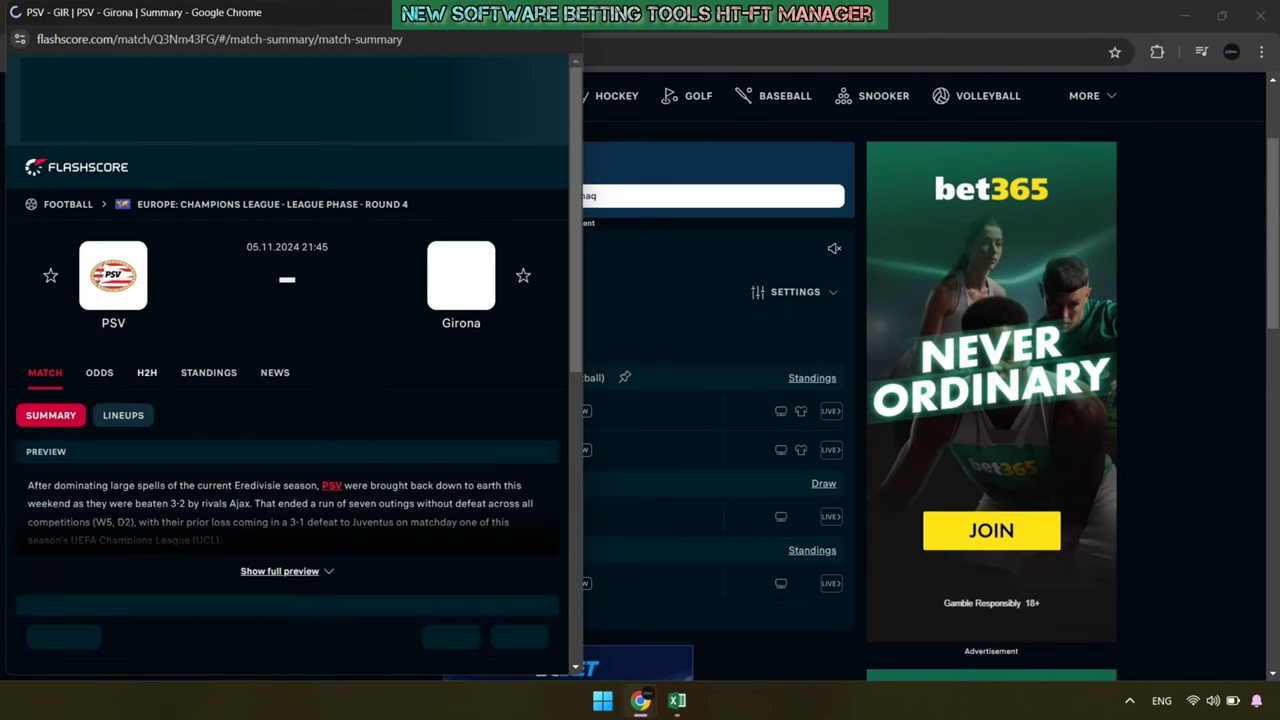
{"action": "left_click", "coordinate": [147, 372]}
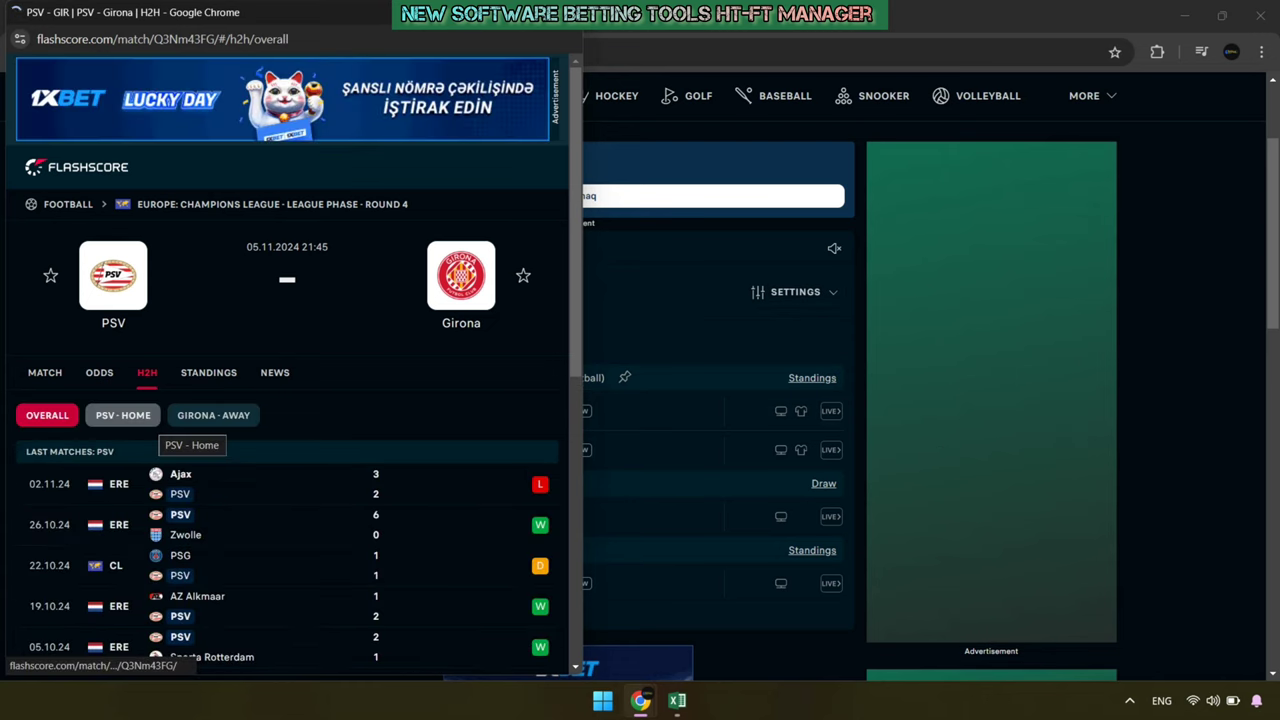
{"action": "scroll", "coordinate": [160, 440], "scroll_direction": "down", "scroll_amount": 1}
{"action": "left_click", "coordinate": [123, 331]}
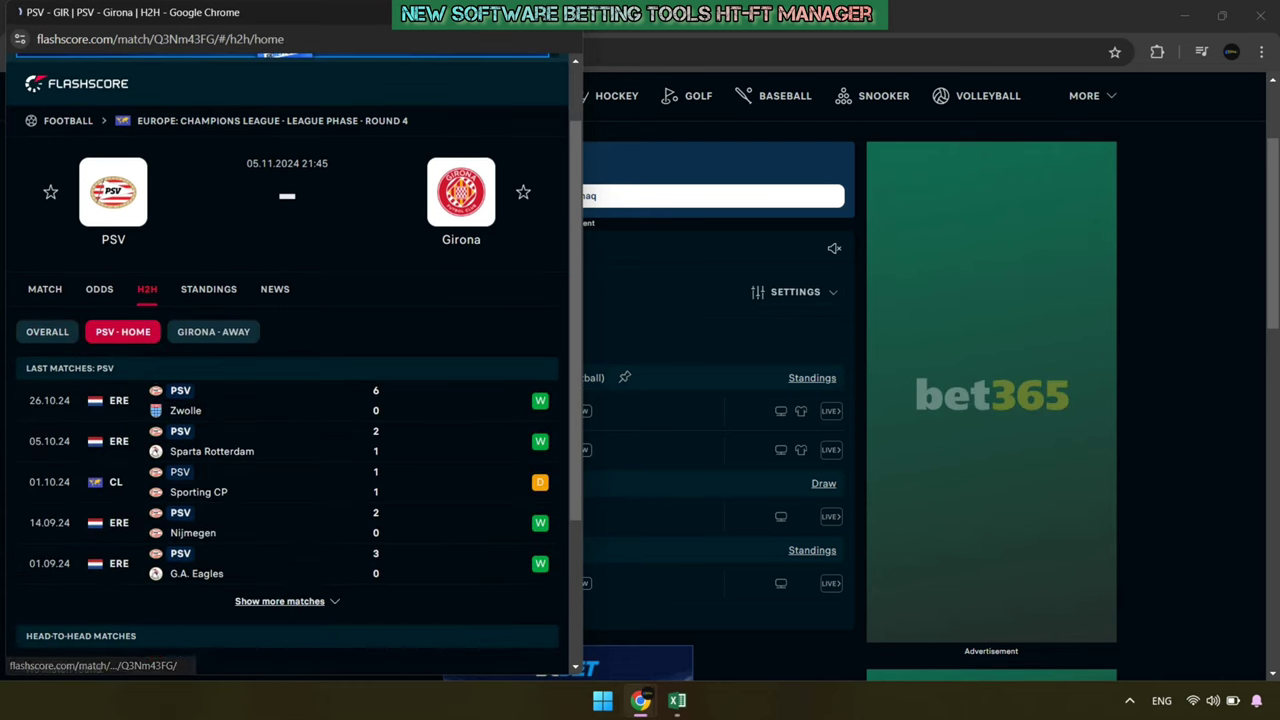
- Copy PSV's last five home results and return to the Betting Tools Ht-Ft workbook
{"action": "scroll", "coordinate": [123, 331], "scroll_direction": "down", "scroll_amount": 1}
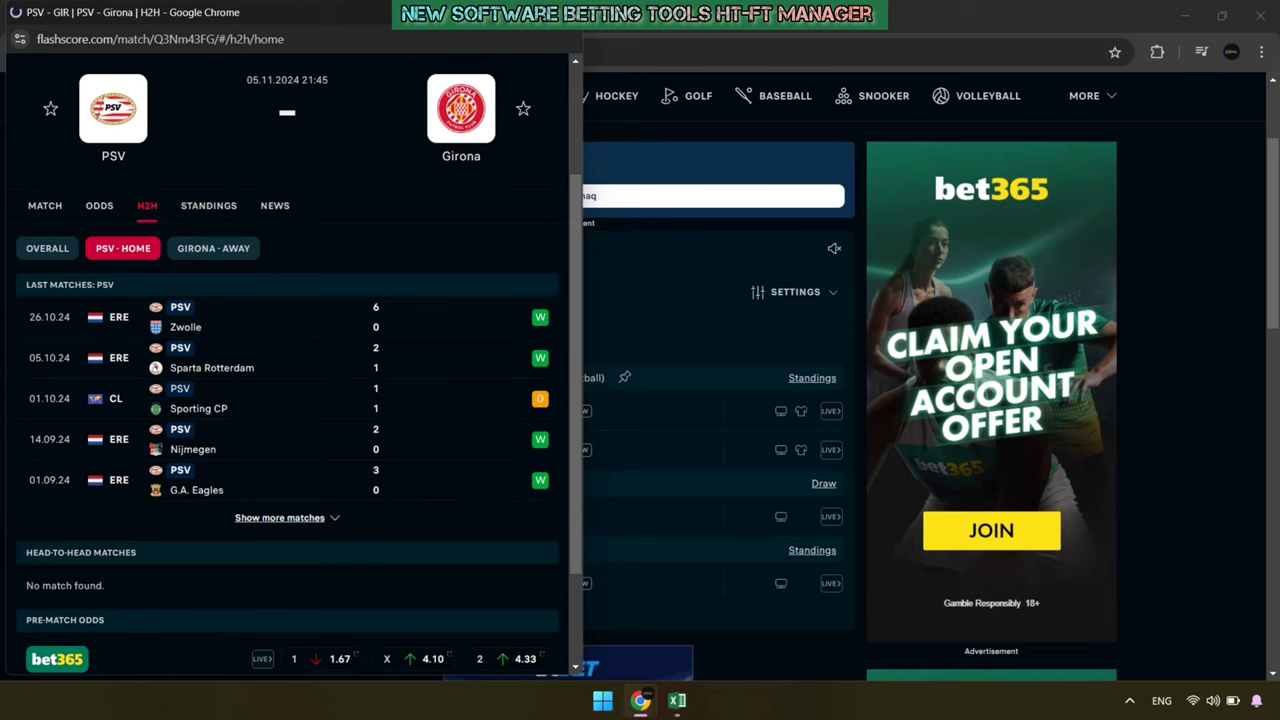
{"action": "left_click_drag", "start_coordinate": [22, 282], "coordinate": [545, 490]}
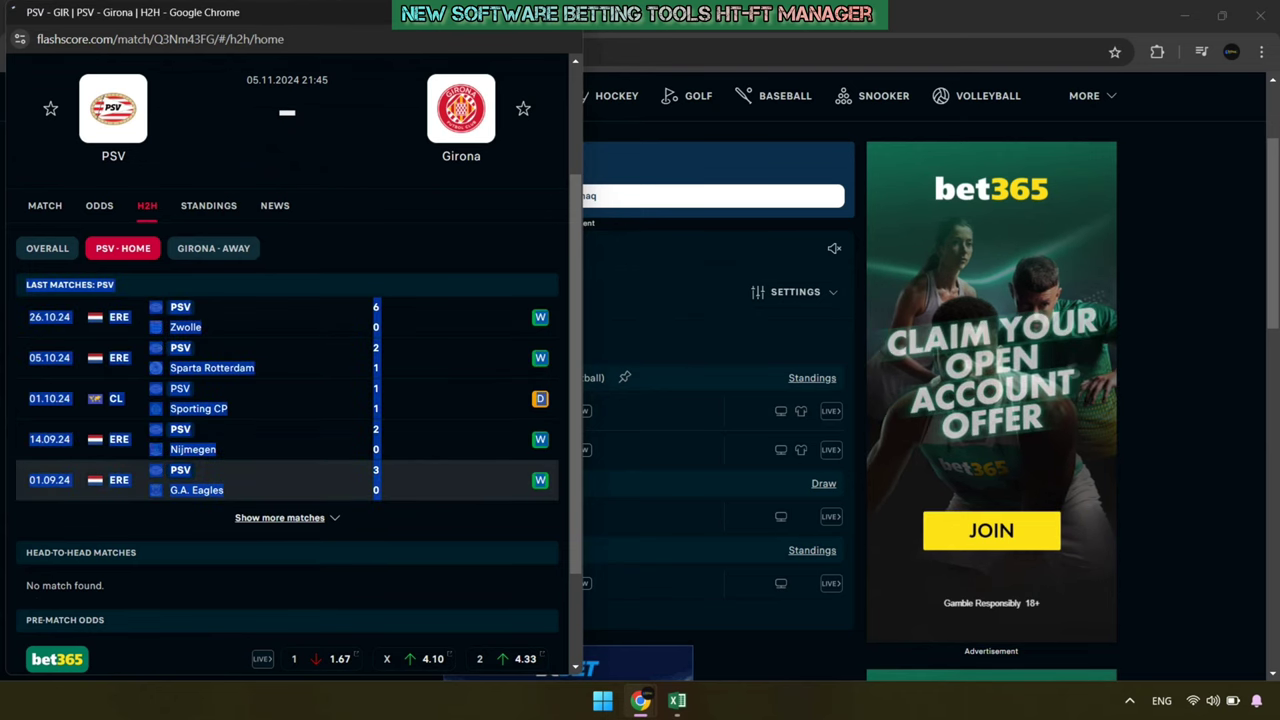
{"action": "right_click", "coordinate": [545, 492]}
{"action": "left_click", "coordinate": [587, 504]}
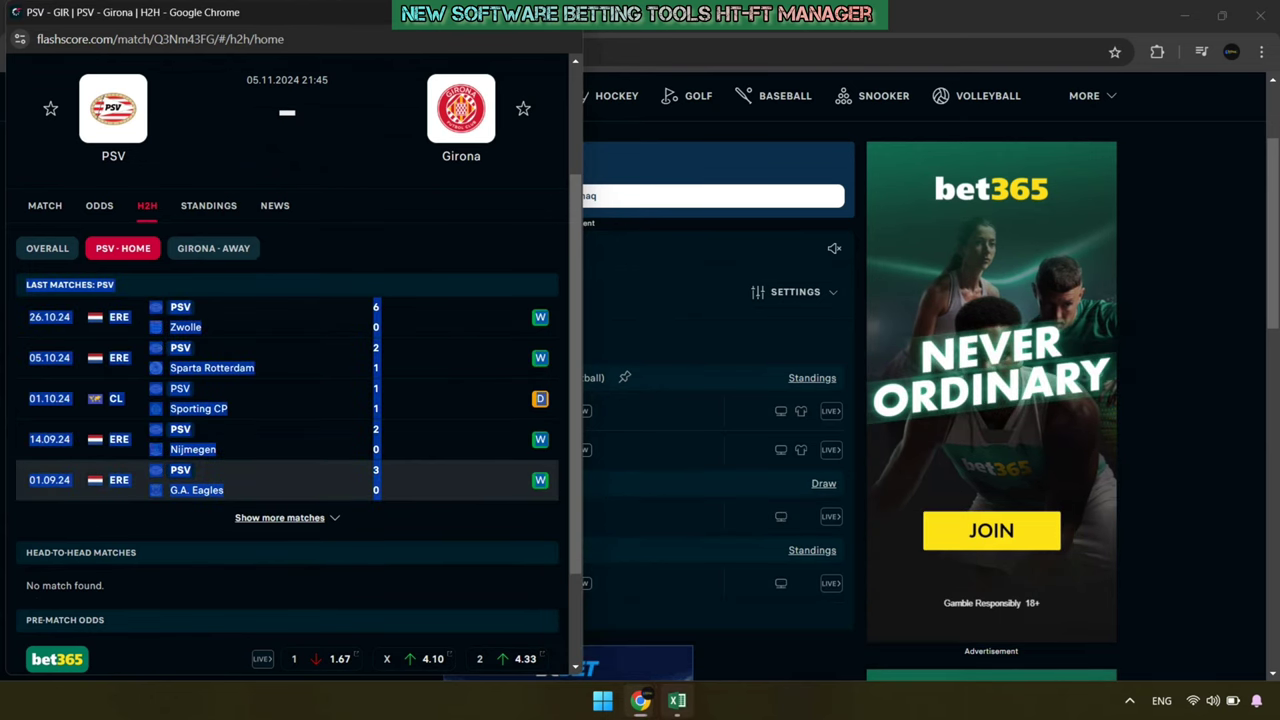
{"action": "left_click", "coordinate": [677, 700]}
- Paste PSV's home results into the Home Team last-matches cell, replacing Braga
{"action": "right_click", "coordinate": [367, 193]}
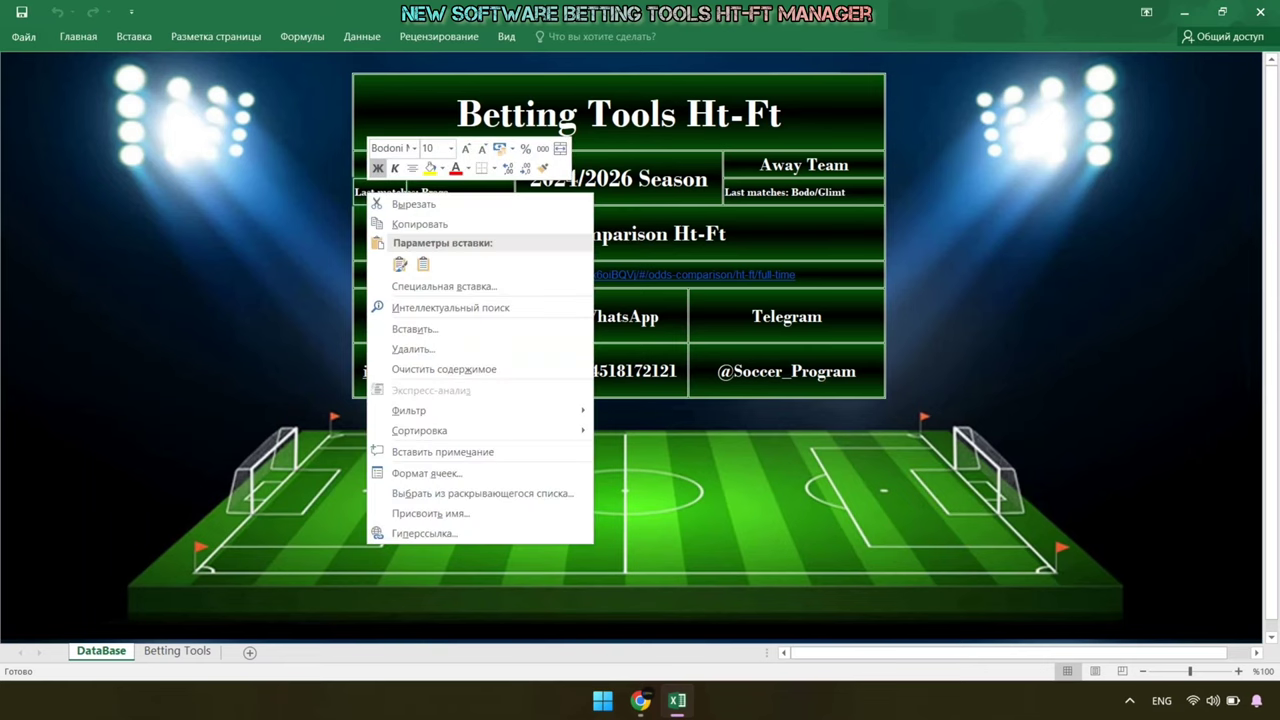
{"action": "key", "text": "Escape"}
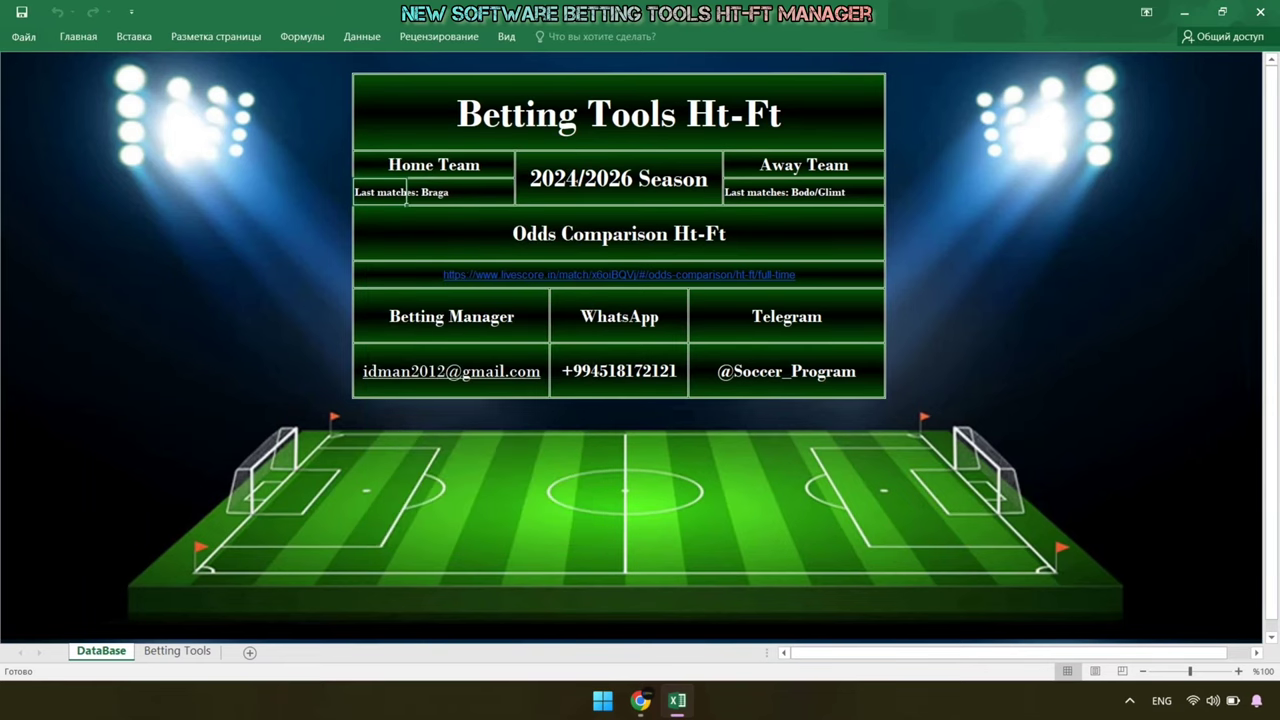
{"action": "key", "text": "ctrl+v"}
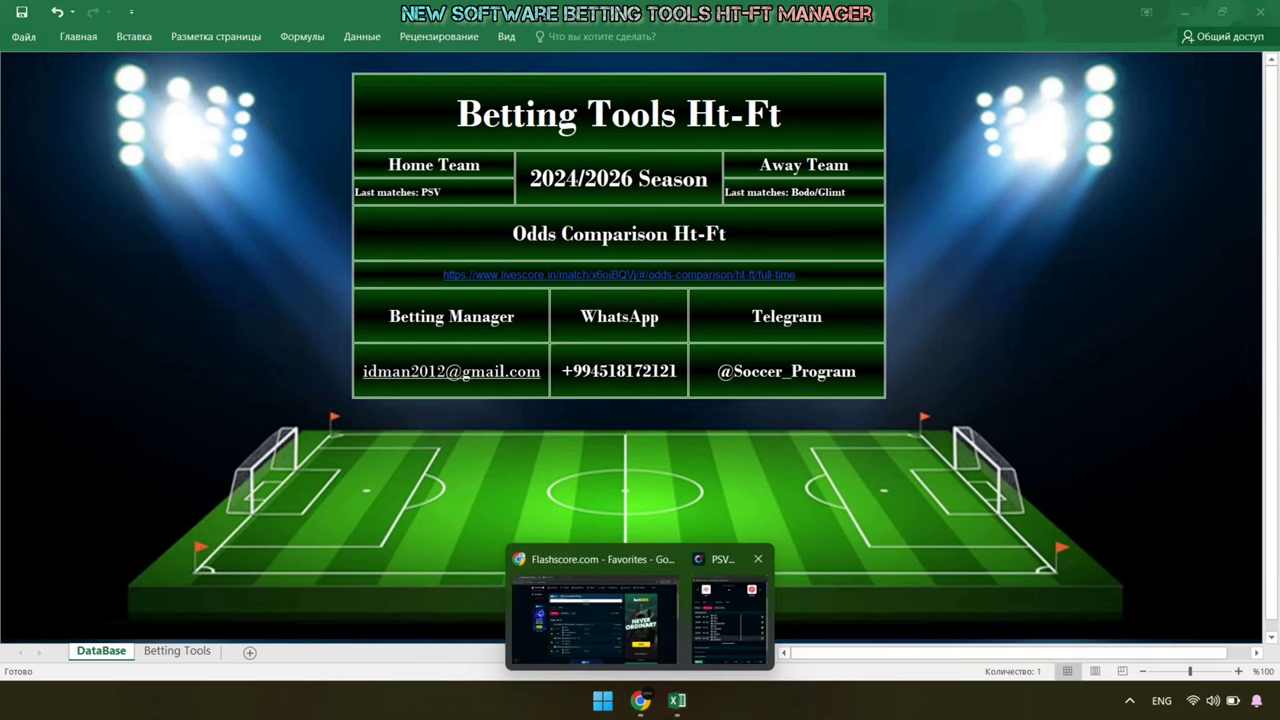
- Filter the H2H page to Girona's away matches and copy the last five results
{"action": "left_click", "coordinate": [730, 615]}
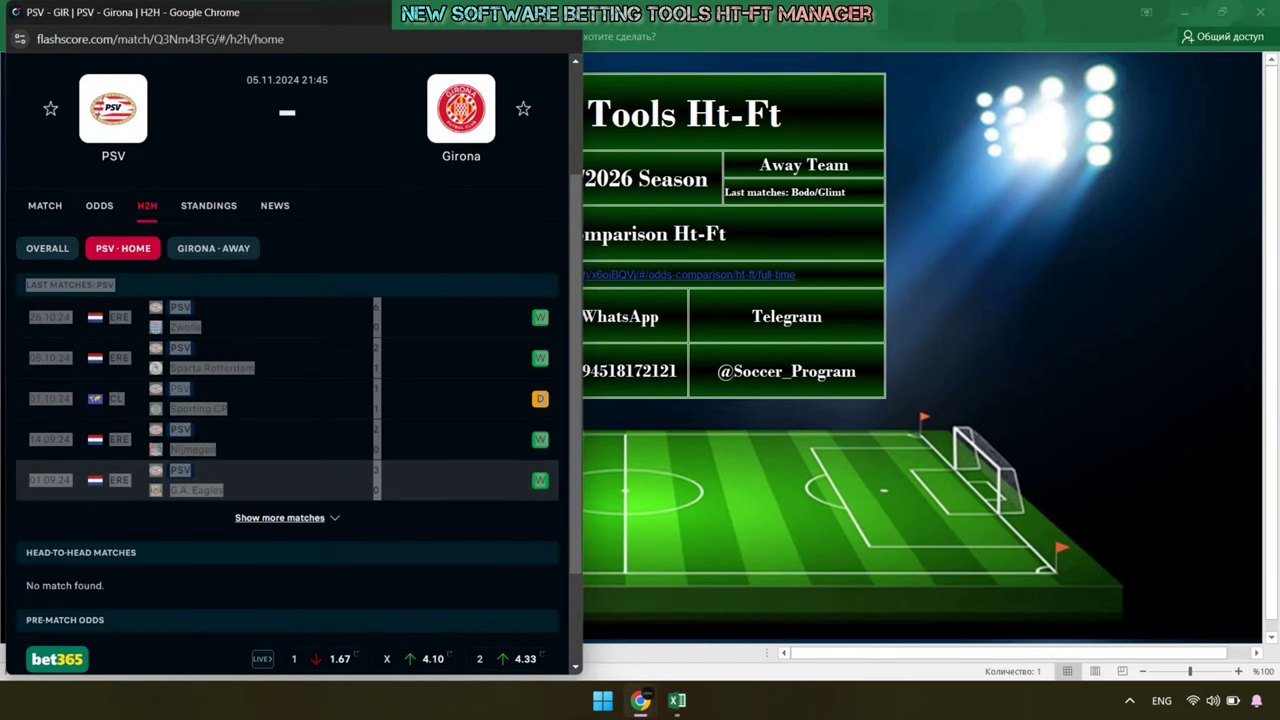
{"action": "left_click", "coordinate": [213, 248]}
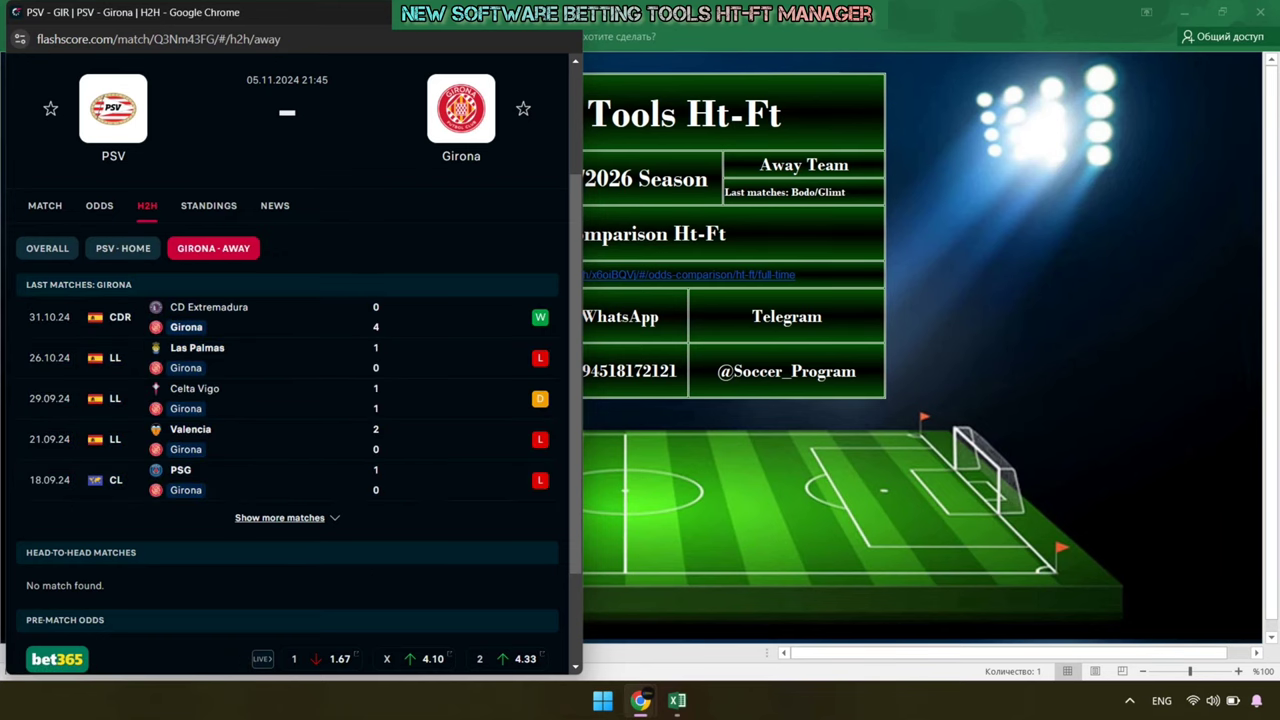
{"action": "left_click_drag", "start_coordinate": [26, 284], "coordinate": [380, 495]}
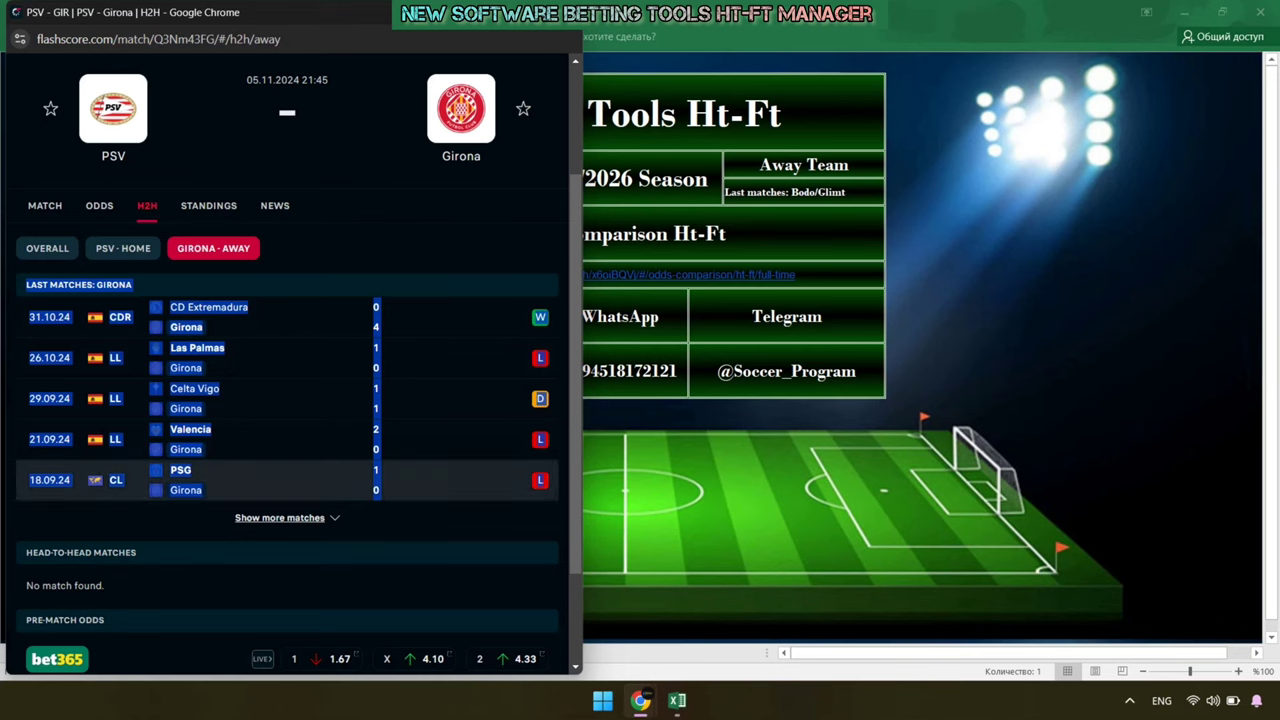
{"action": "right_click", "coordinate": [542, 482]}
{"action": "left_click", "coordinate": [657, 503]}
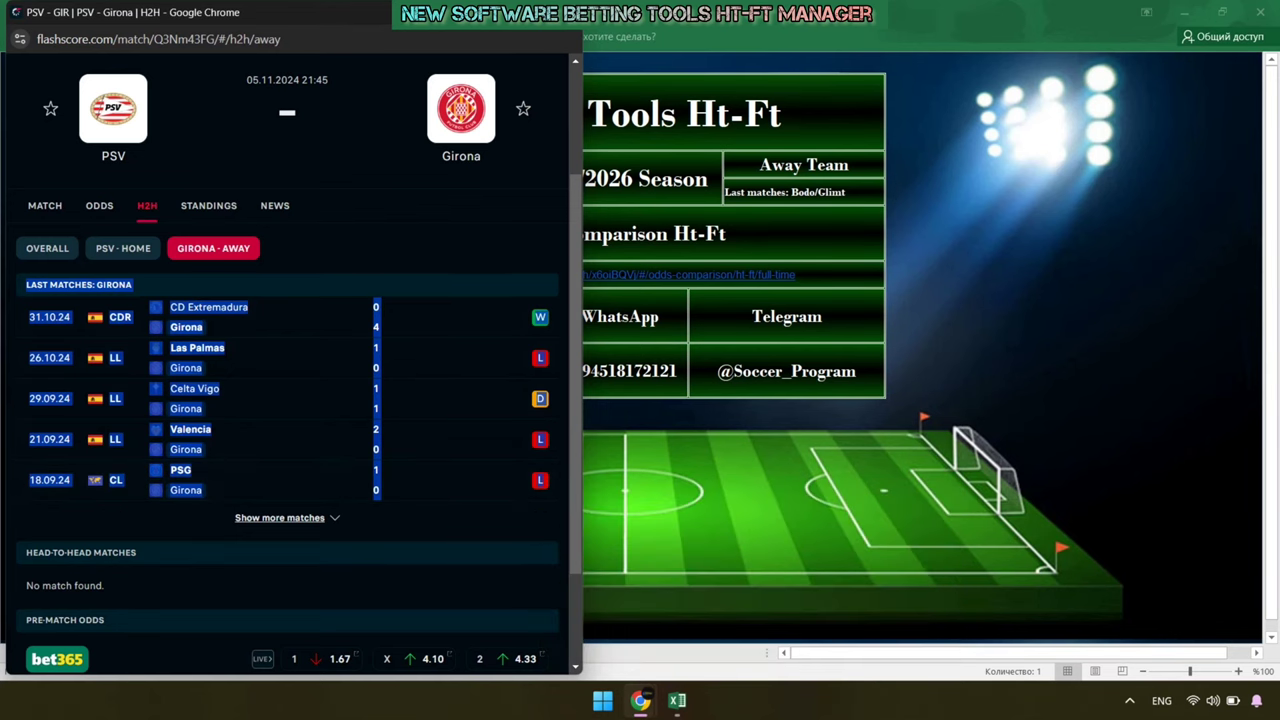
- Paste Girona's away results into the workbook's Away Team last-matches cell
{"action": "key", "text": "alt+Tab"}
{"action": "right_click", "coordinate": [777, 196]}
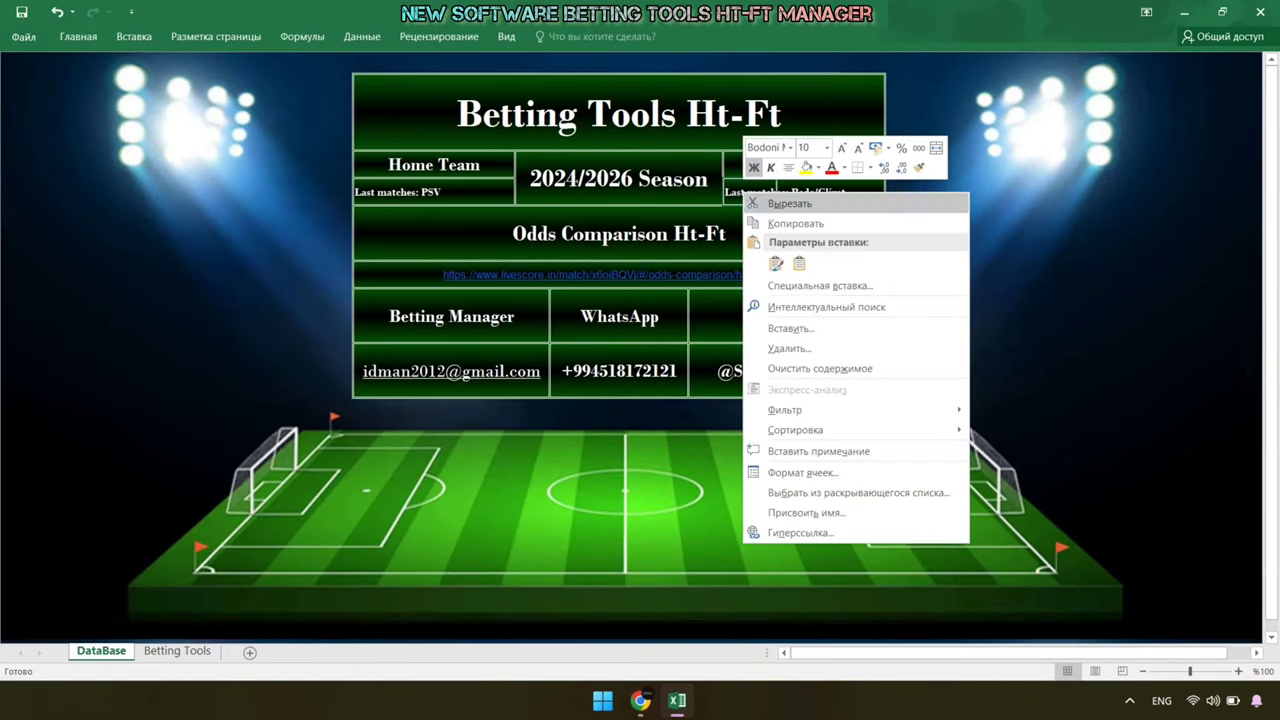
{"action": "left_click", "coordinate": [799, 263]}
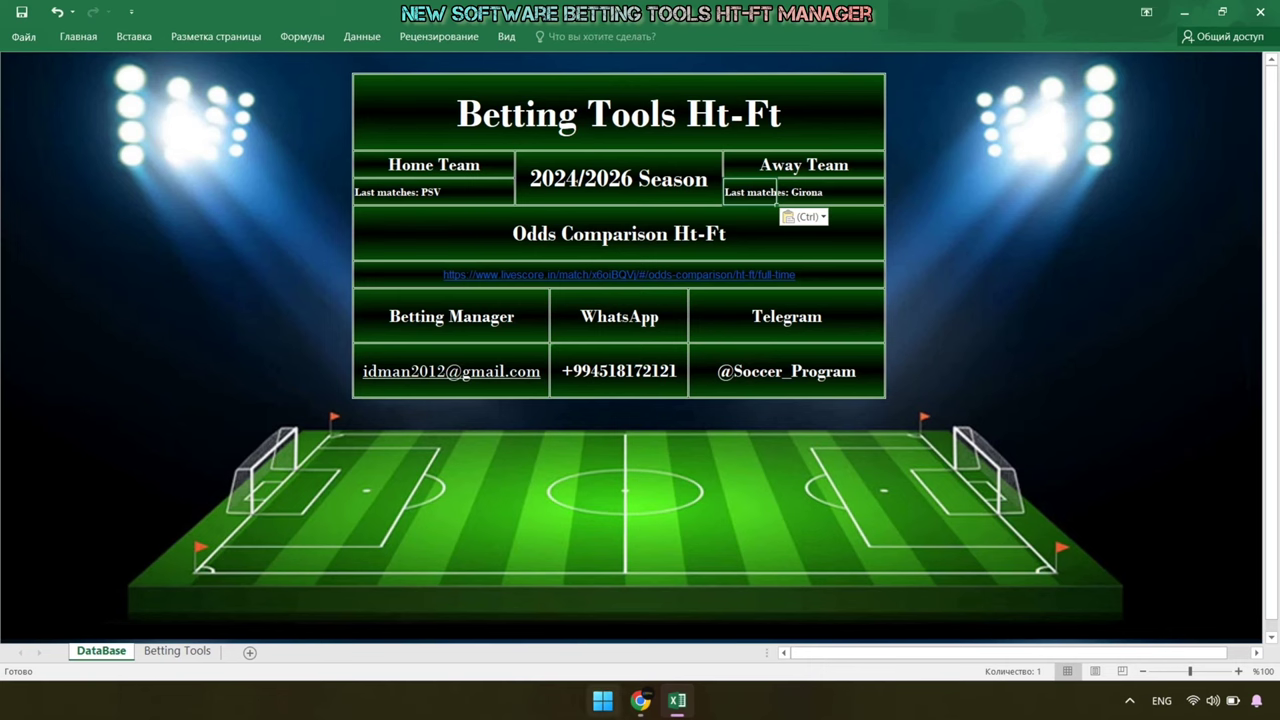
{"action": "mouse_move", "coordinate": [640, 701]}
{"action": "left_click", "coordinate": [730, 610]}
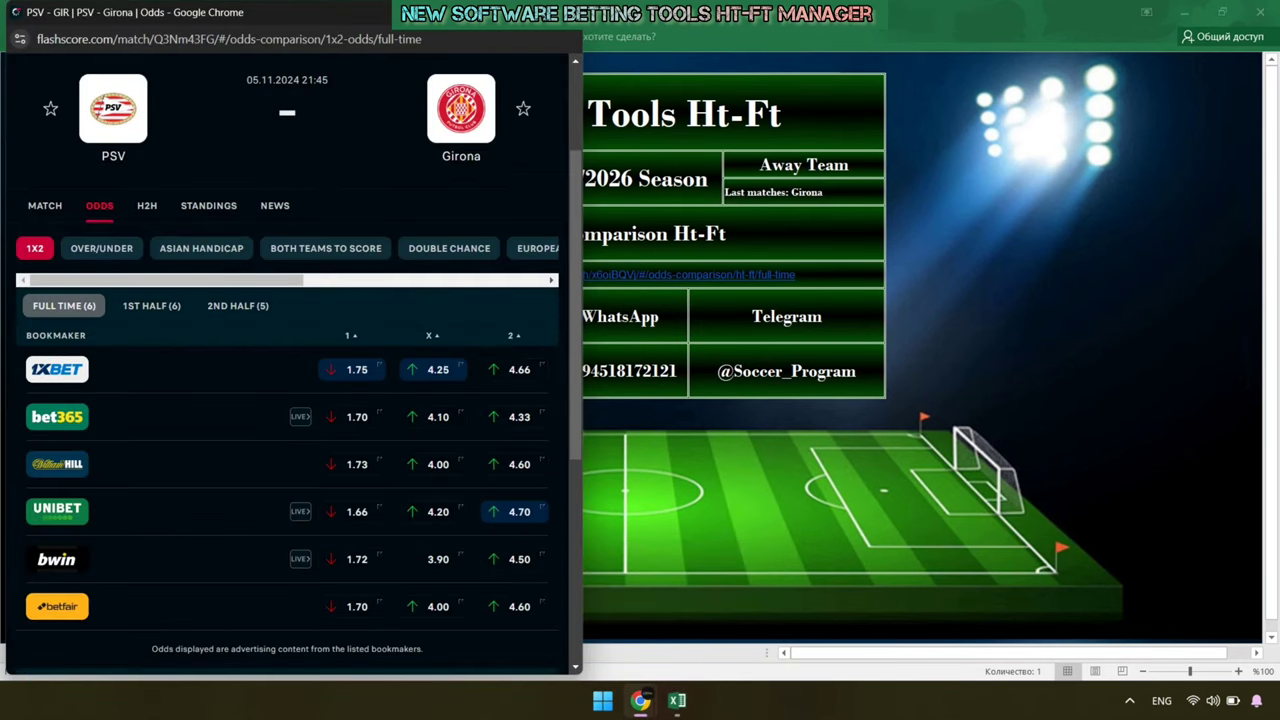
- Show PSV vs Girona Half Time/Full Time odds and copy that page's URL into Excel
{"action": "scroll", "coordinate": [420, 248], "scroll_direction": "right", "scroll_amount": 5}
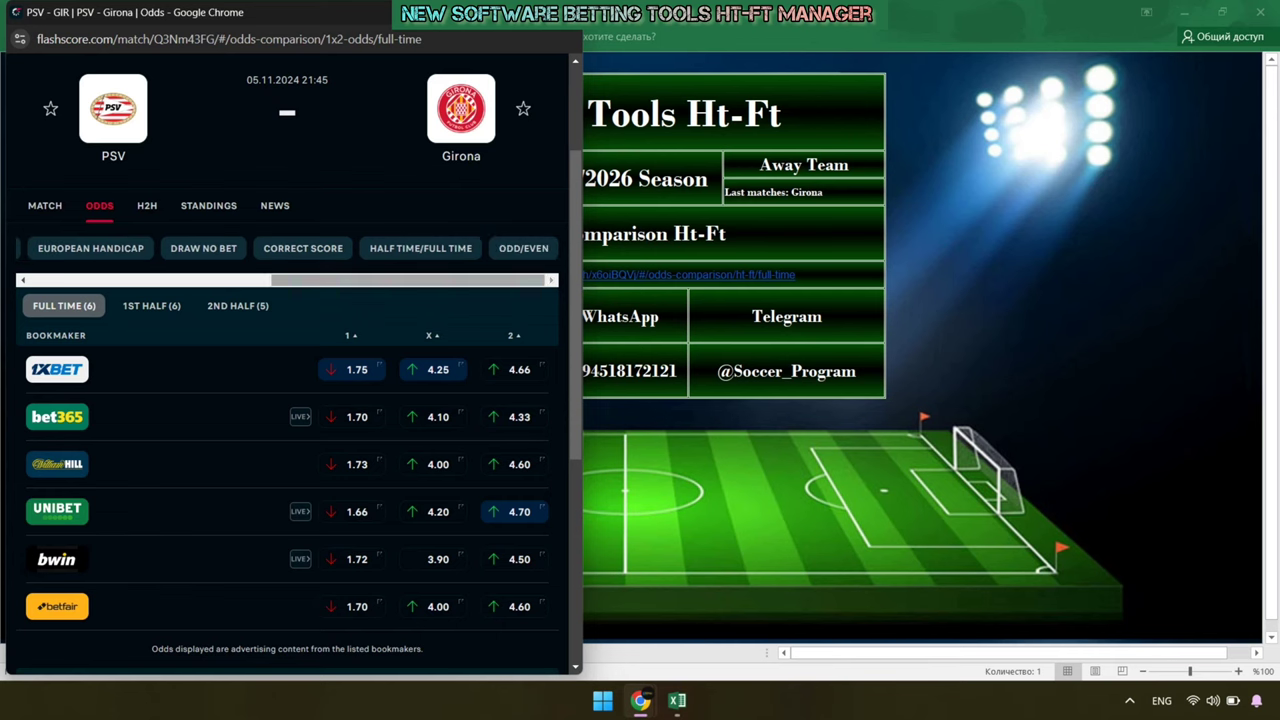
{"action": "left_click", "coordinate": [420, 248]}
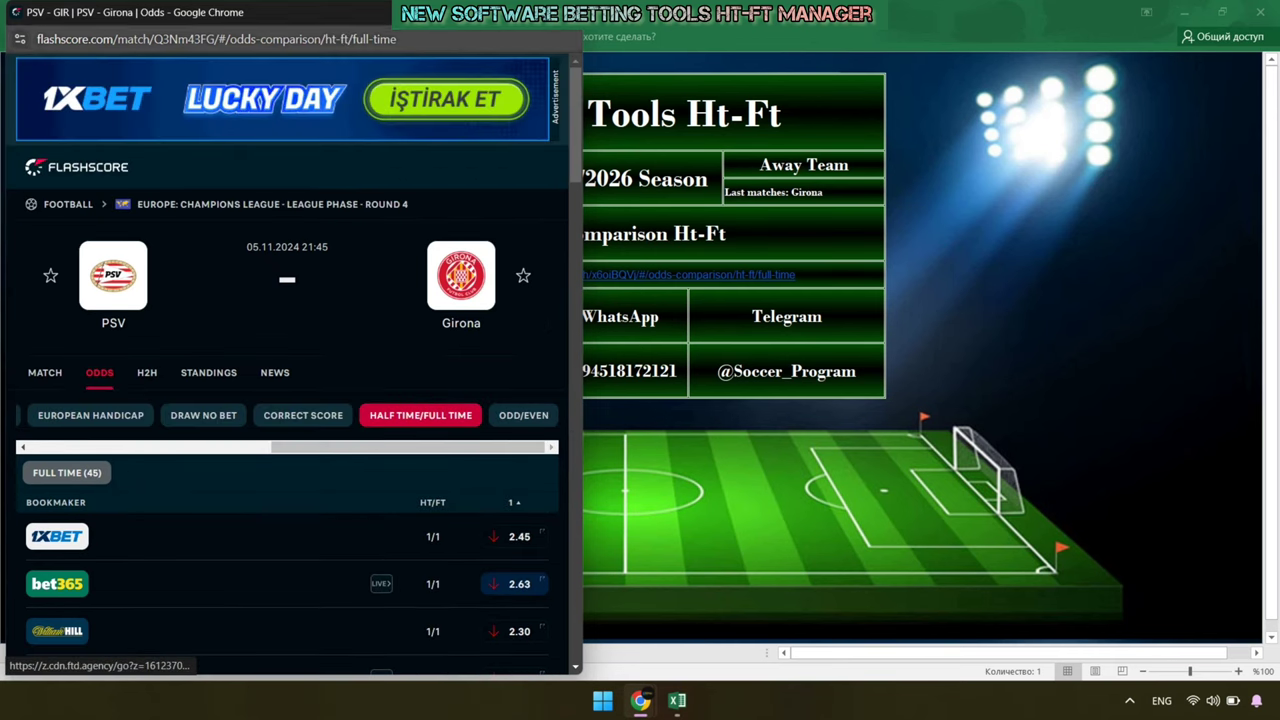
{"action": "right_click", "coordinate": [320, 40]}
{"action": "left_click", "coordinate": [400, 163]}
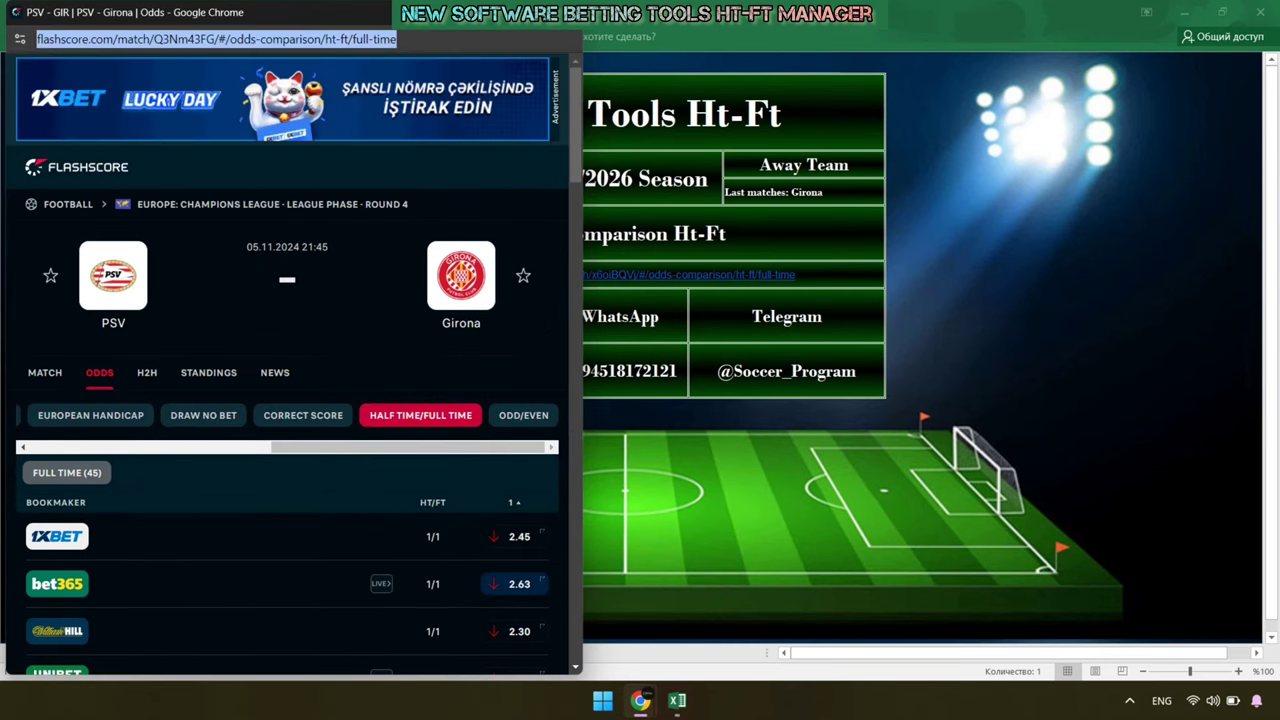
{"action": "left_click", "coordinate": [677, 700]}
{"action": "right_click", "coordinate": [824, 276]}
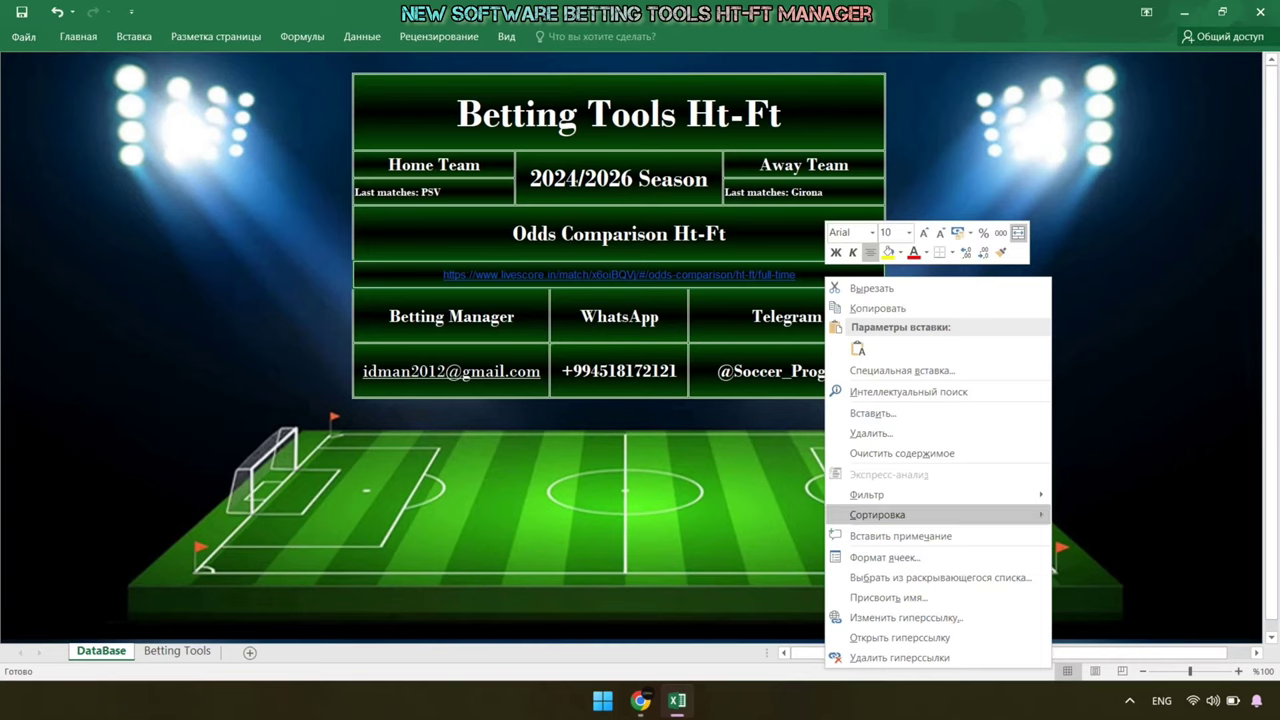
- Replace the odds link cell with the HT/FT address and view PSV–Girona's 1/1 prediction
{"action": "key", "text": "Escape"}
{"action": "key", "text": "Delete"}
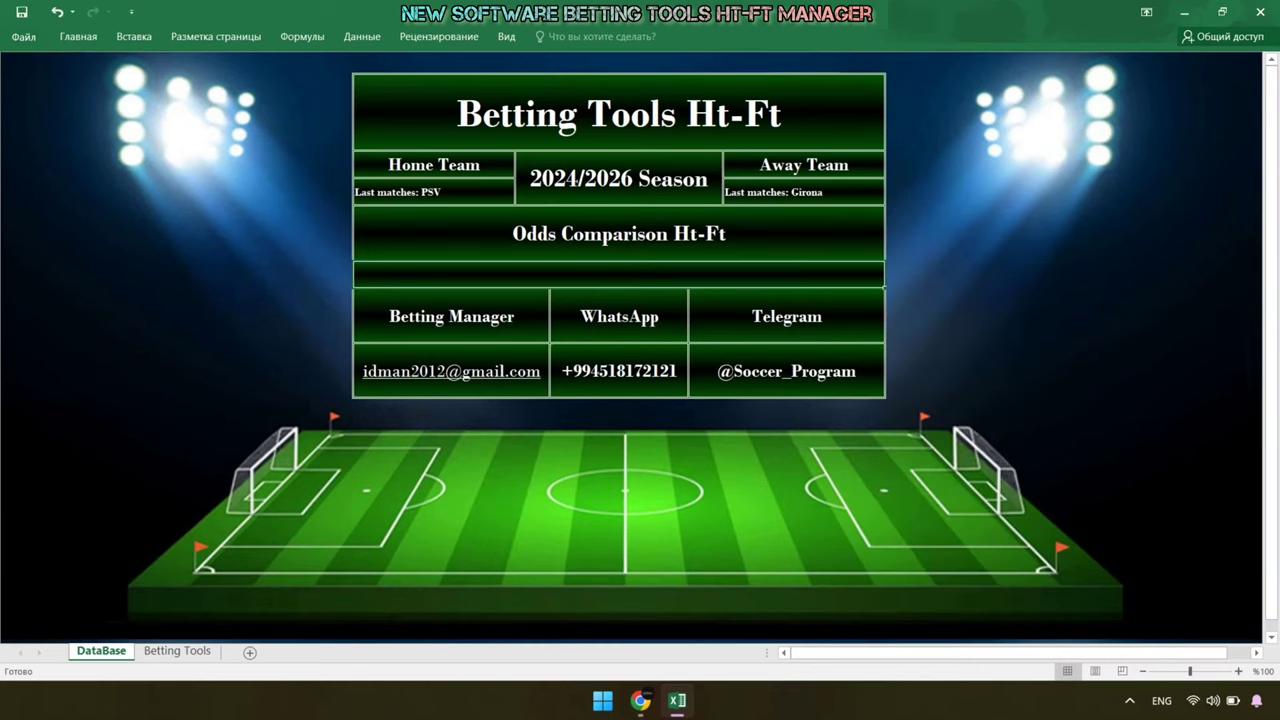
{"action": "double_click", "coordinate": [624, 274]}
{"action": "right_click", "coordinate": [628, 268]}
{"action": "left_click", "coordinate": [663, 338]}
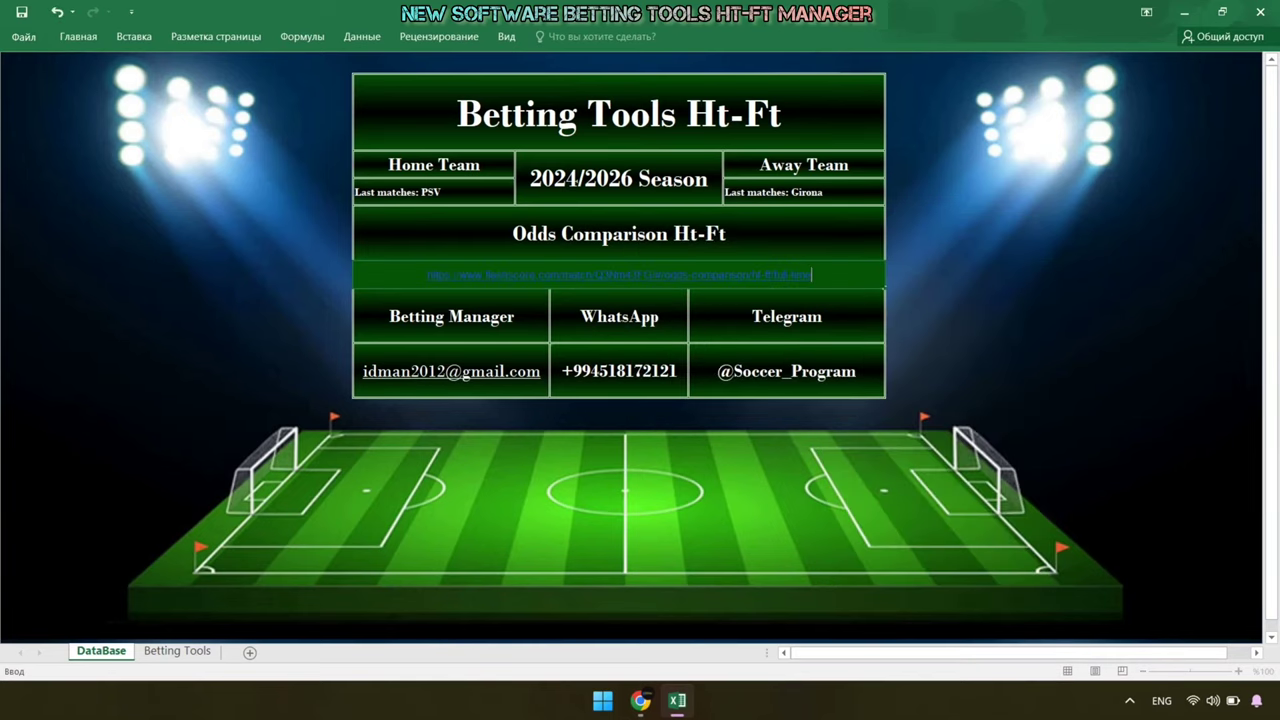
{"action": "key", "text": "Return"}
{"action": "left_click", "coordinate": [177, 651]}
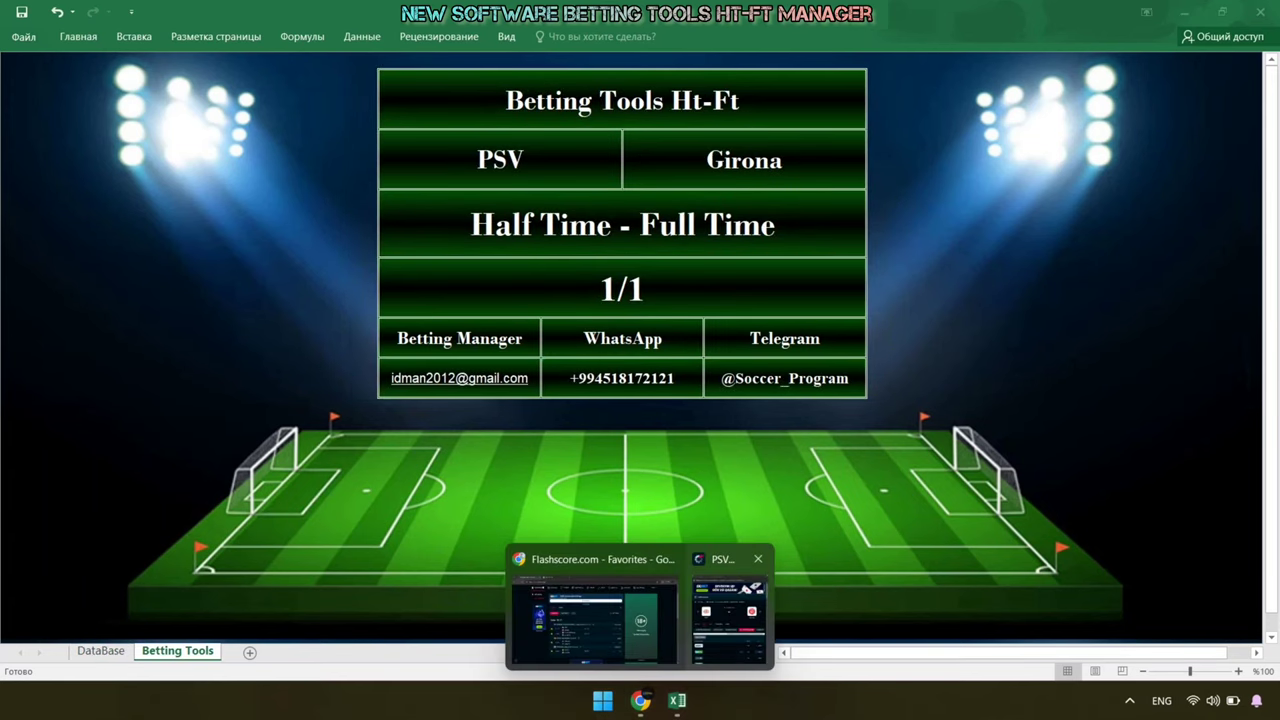
- Review the PSV–Girona odds window, close it, and go back to the DataBase sheet
{"action": "left_click", "coordinate": [586, 651]}
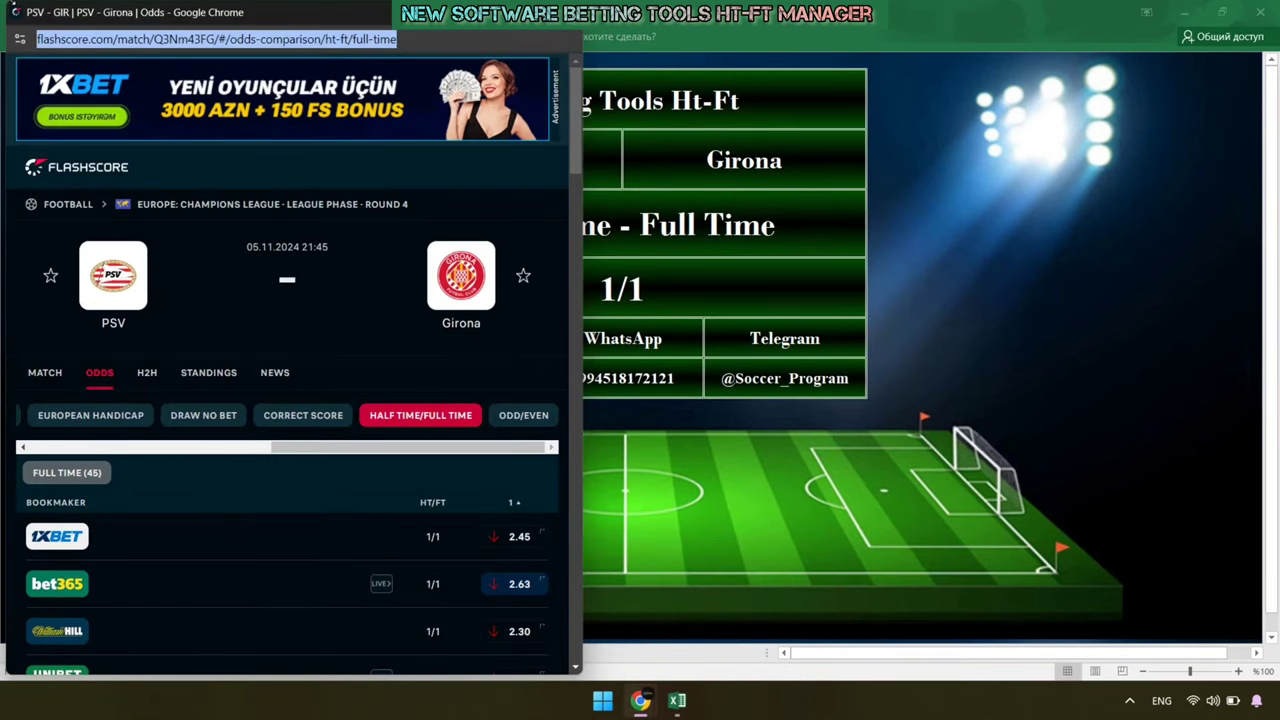
{"action": "left_click_drag", "start_coordinate": [60, 12], "coordinate": [417, 335]}
{"action": "scroll", "coordinate": [613, 520], "scroll_direction": "down", "scroll_amount": 5}
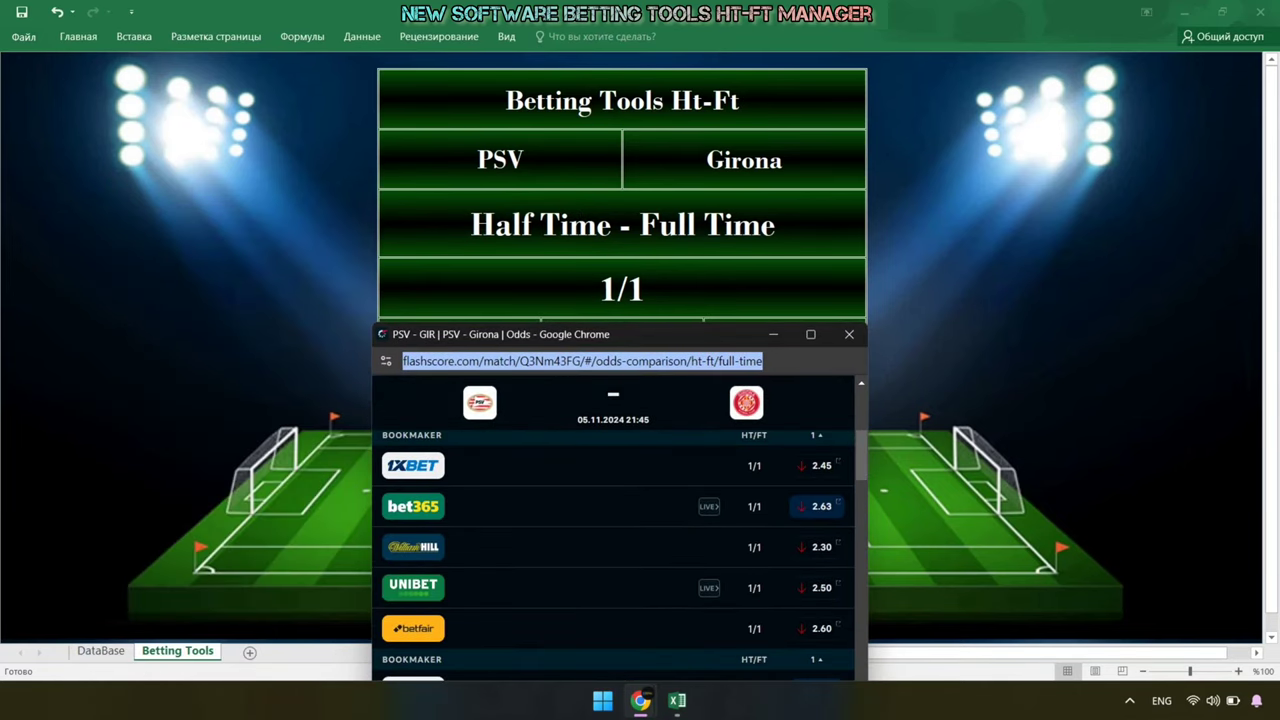
{"action": "scroll", "coordinate": [613, 528], "scroll_direction": "up", "scroll_amount": 5}
{"action": "scroll", "coordinate": [613, 528], "scroll_direction": "down", "scroll_amount": 8}
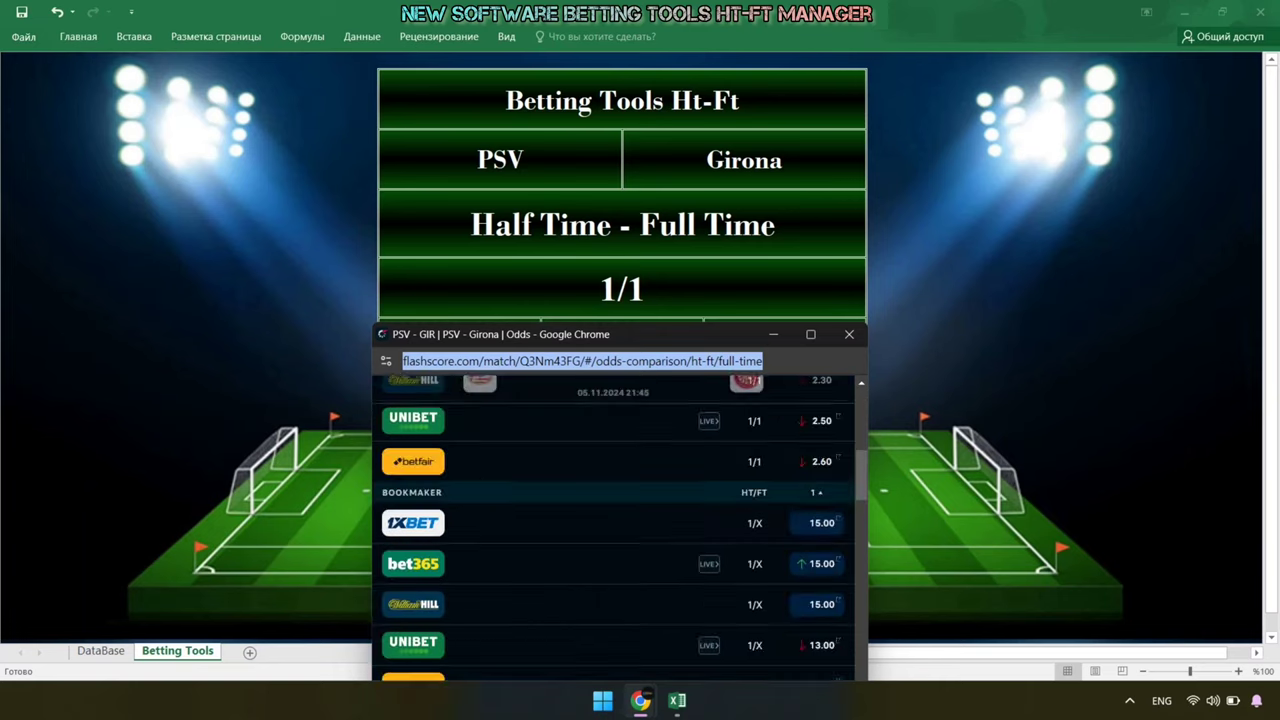
{"action": "scroll", "coordinate": [613, 528], "scroll_direction": "down", "scroll_amount": 5}
{"action": "scroll", "coordinate": [613, 528], "scroll_direction": "down", "scroll_amount": 5}
{"action": "scroll", "coordinate": [613, 528], "scroll_direction": "down", "scroll_amount": 5}
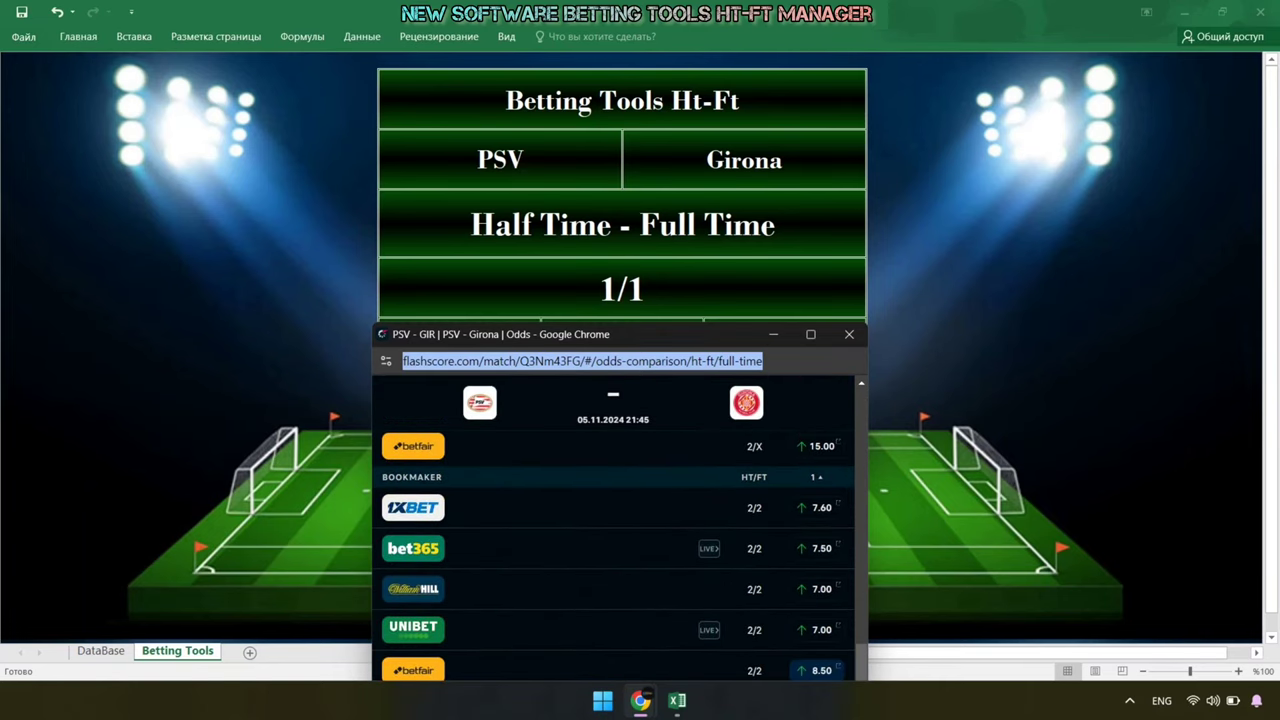
{"action": "left_click", "coordinate": [849, 334]}
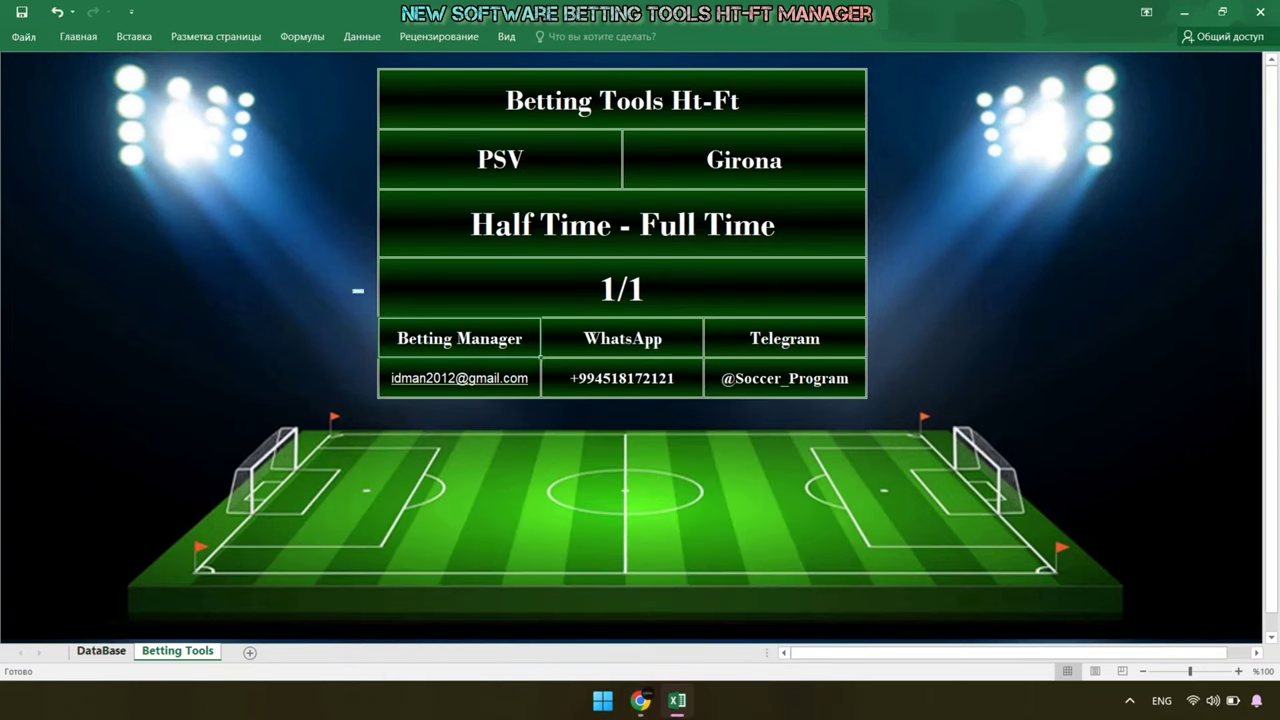
{"action": "key", "text": "ctrl+Page_Up"}
- Open Slovan Bratislava vs D. Zagreb and copy Slovan's last five home matches
{"action": "left_click", "coordinate": [640, 700]}
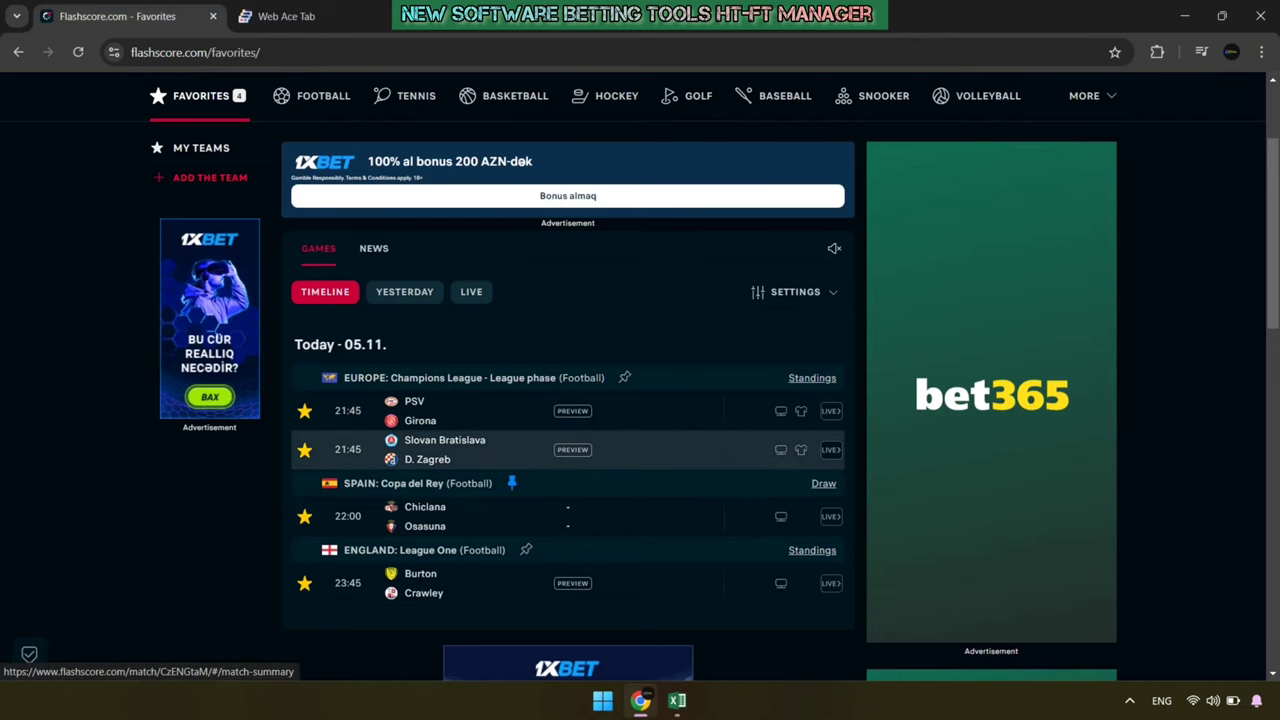
{"action": "left_click", "coordinate": [445, 449]}
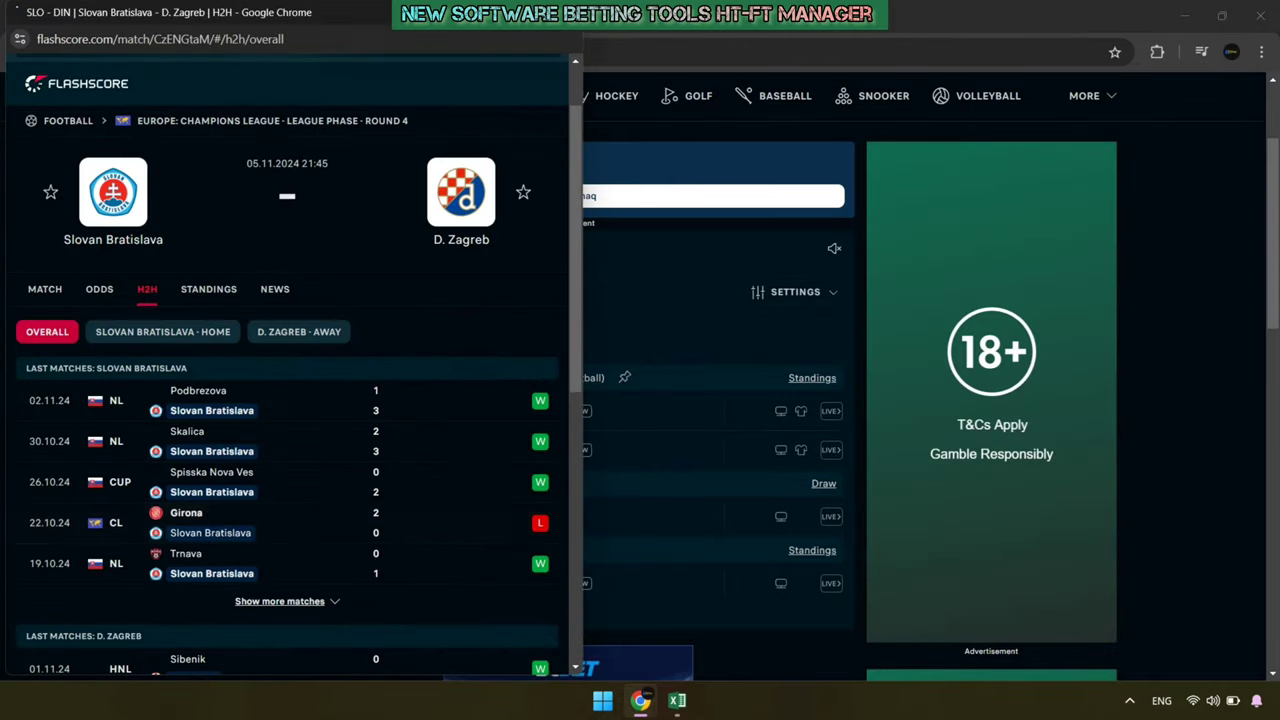
{"action": "left_click", "coordinate": [163, 331]}
{"action": "left_click_drag", "start_coordinate": [24, 368], "coordinate": [380, 574]}
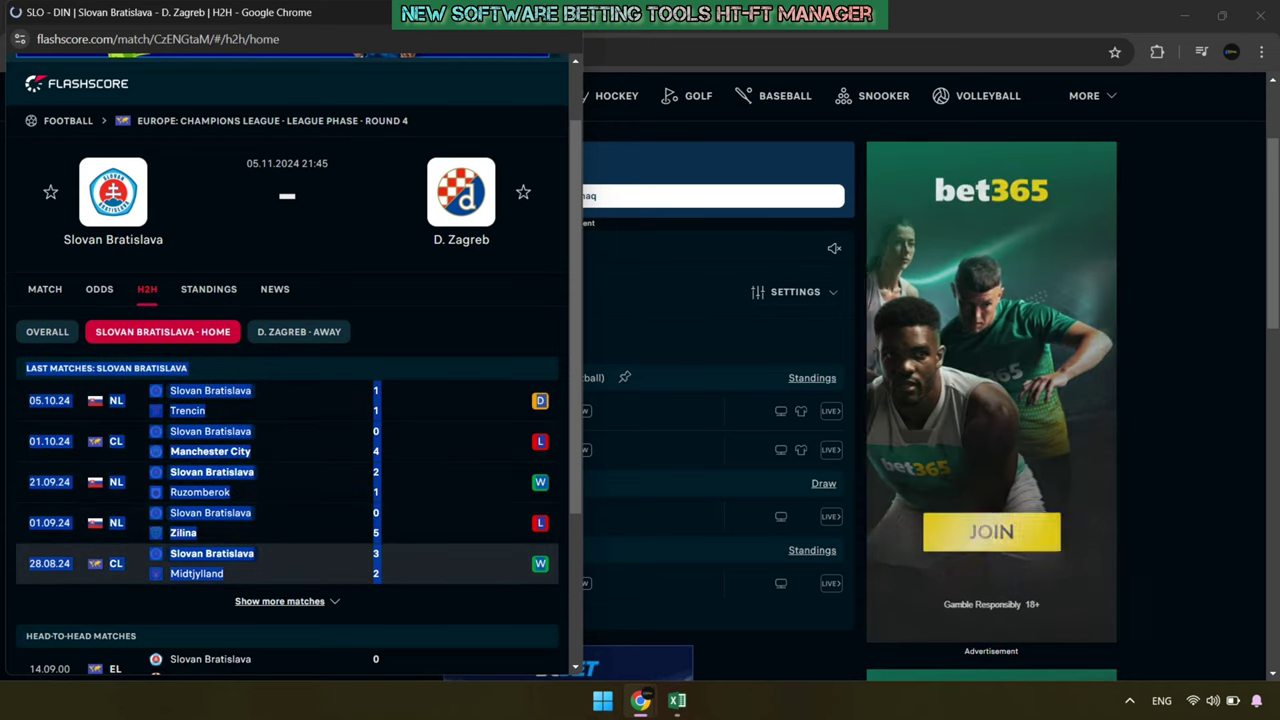
{"action": "right_click", "coordinate": [541, 399]}
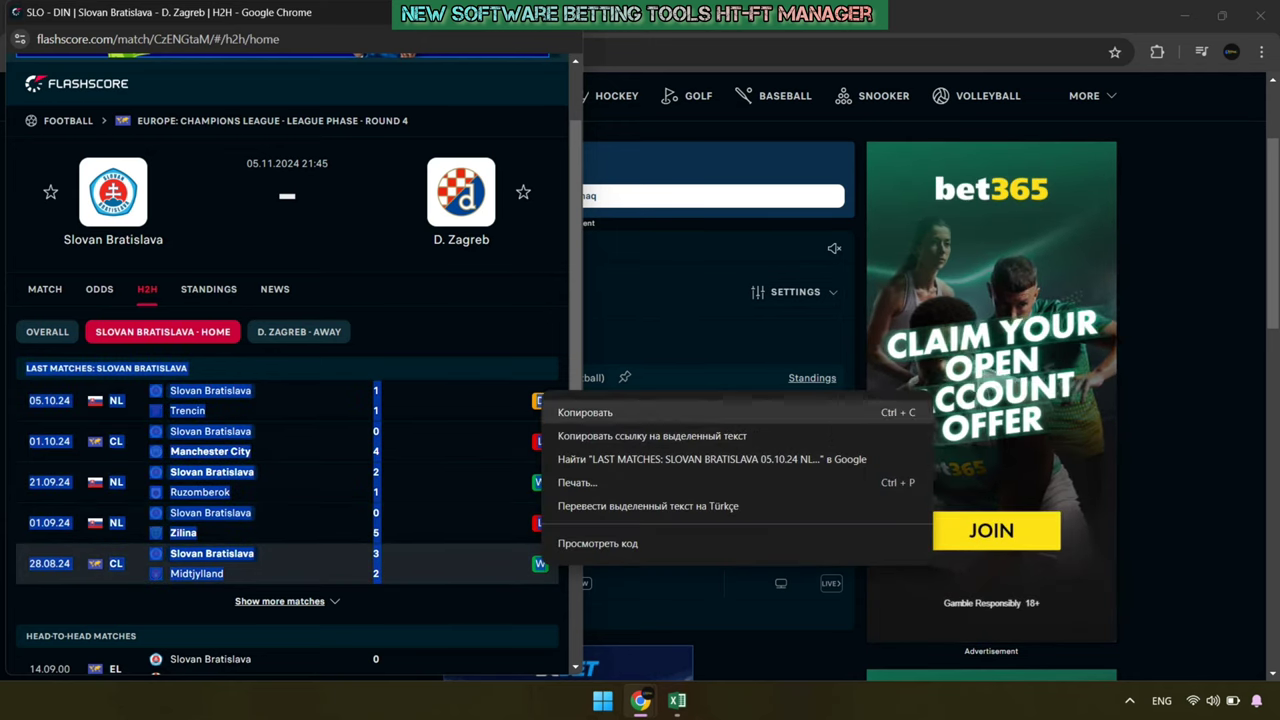
{"action": "left_click", "coordinate": [585, 412]}
- Paste Slovan Bratislava's home matches into the Home Team cell, then show D. Zagreb's away matches
{"action": "key", "text": "alt+Tab"}
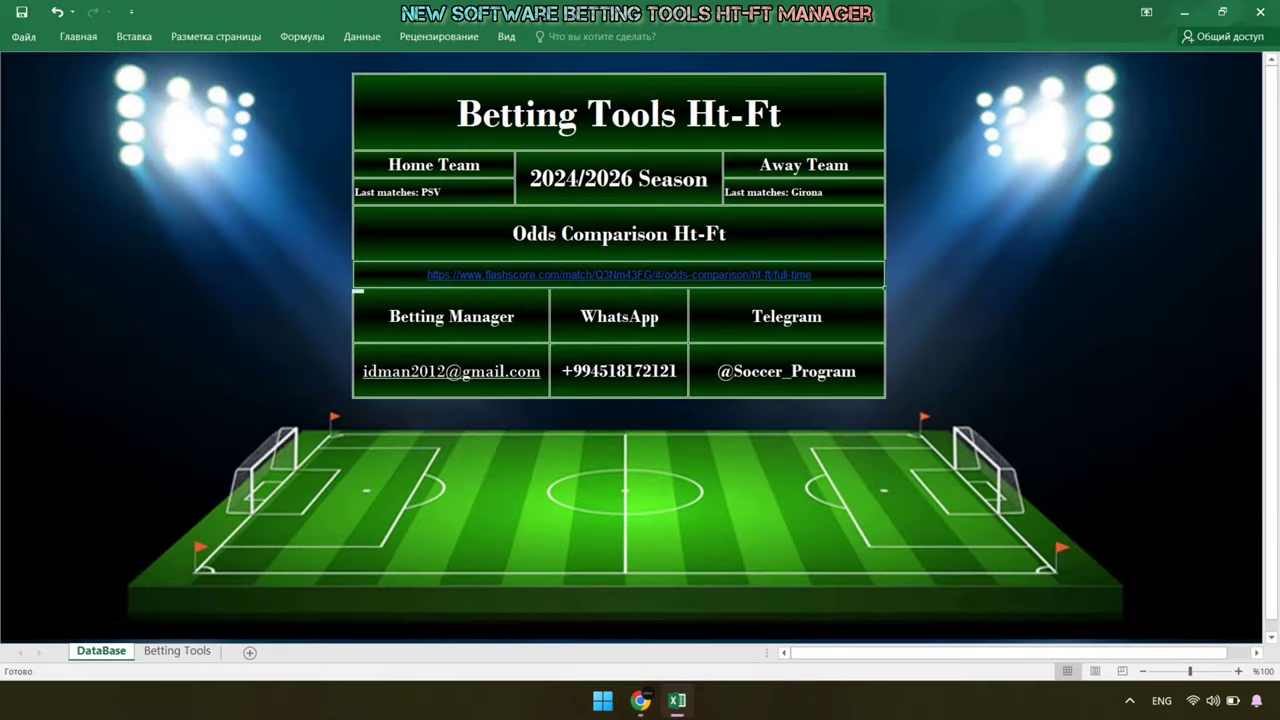
{"action": "right_click", "coordinate": [371, 194]}
{"action": "left_click", "coordinate": [429, 267]}
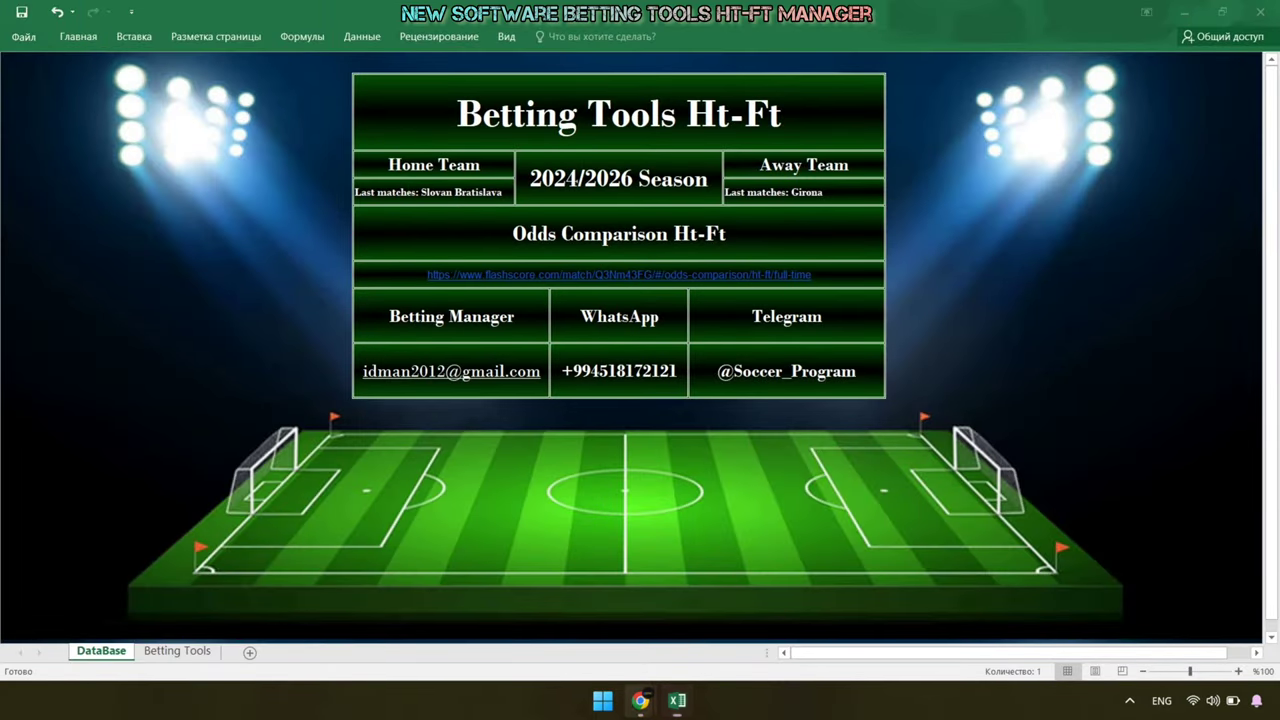
{"action": "left_click", "coordinate": [640, 700]}
{"action": "left_click", "coordinate": [298, 331]}
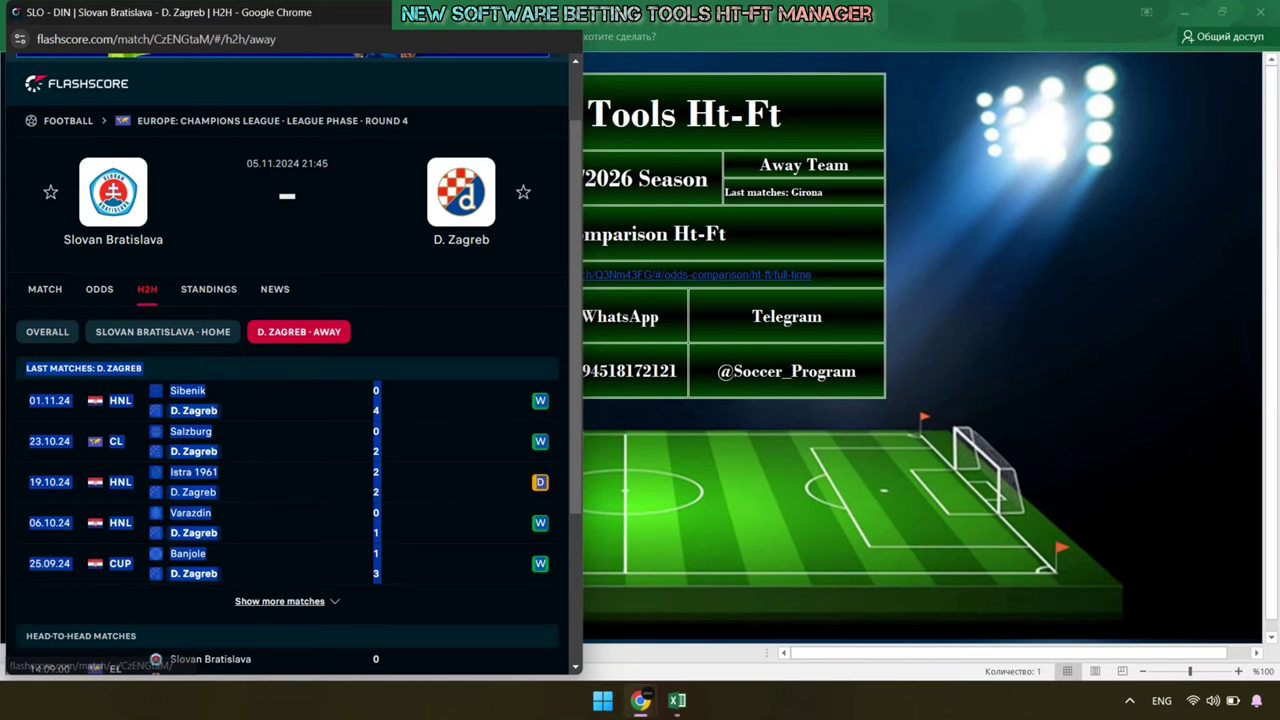
- Copy D. Zagreb's last five away matches into the Away Team cell, replacing Girona
{"action": "left_click_drag", "start_coordinate": [26, 368], "coordinate": [378, 578]}
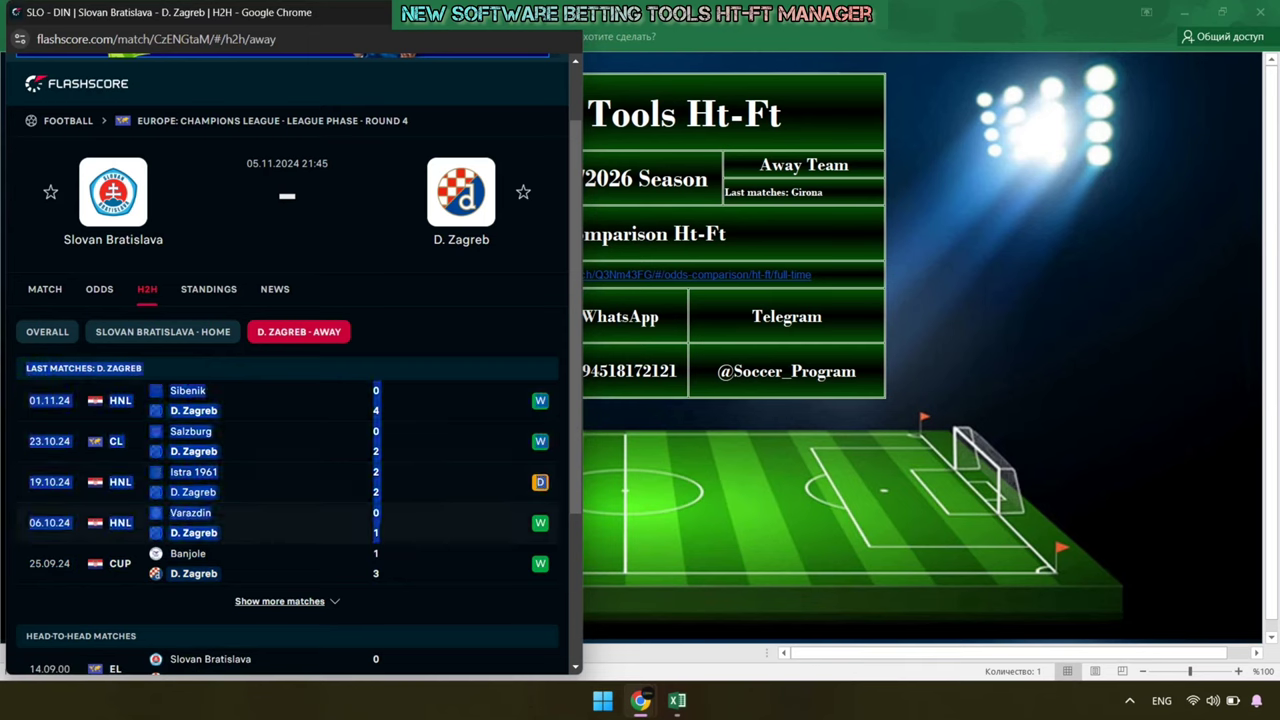
{"action": "right_click", "coordinate": [538, 394]}
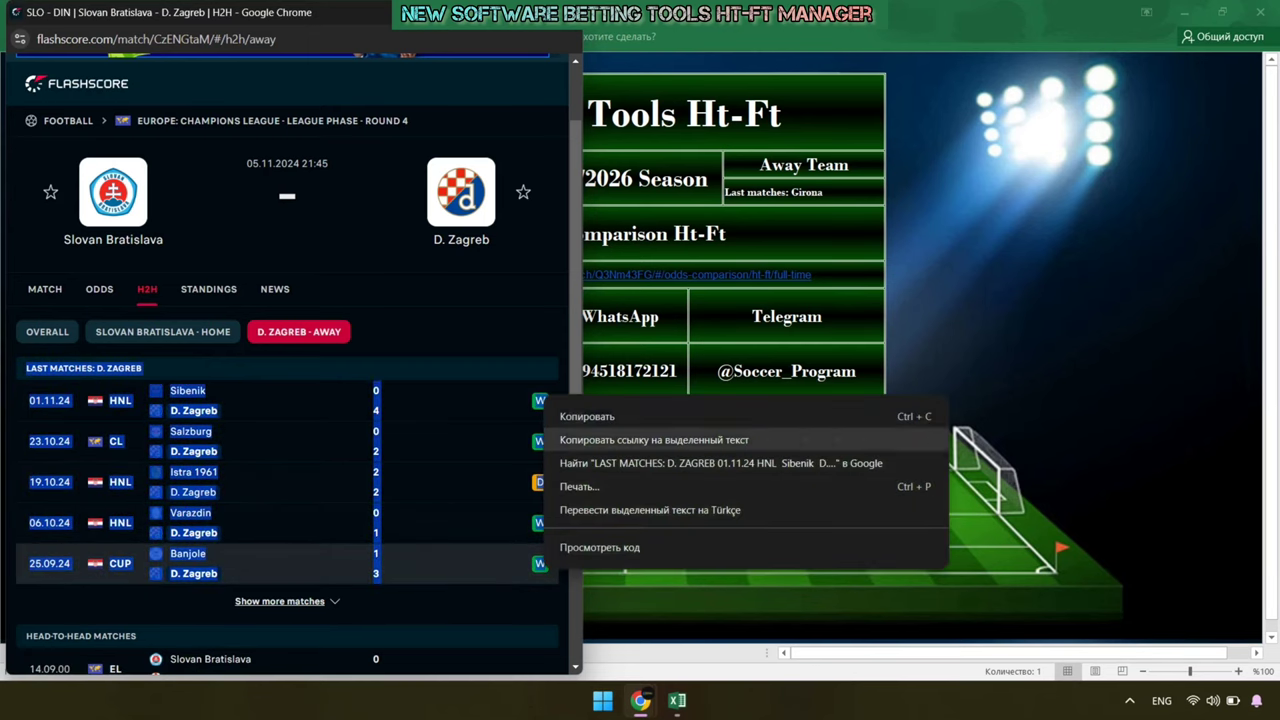
{"action": "left_click", "coordinate": [580, 414]}
{"action": "key", "text": "alt+Tab"}
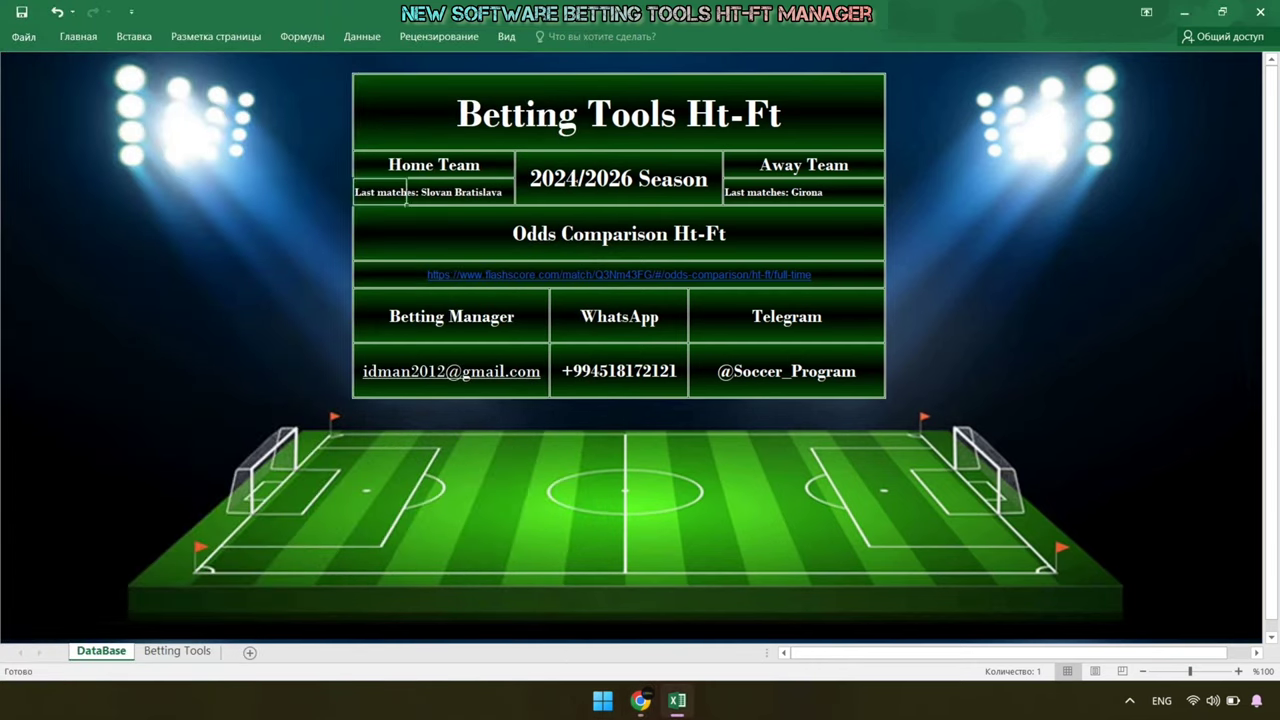
{"action": "right_click", "coordinate": [777, 196]}
{"action": "left_click", "coordinate": [789, 261]}
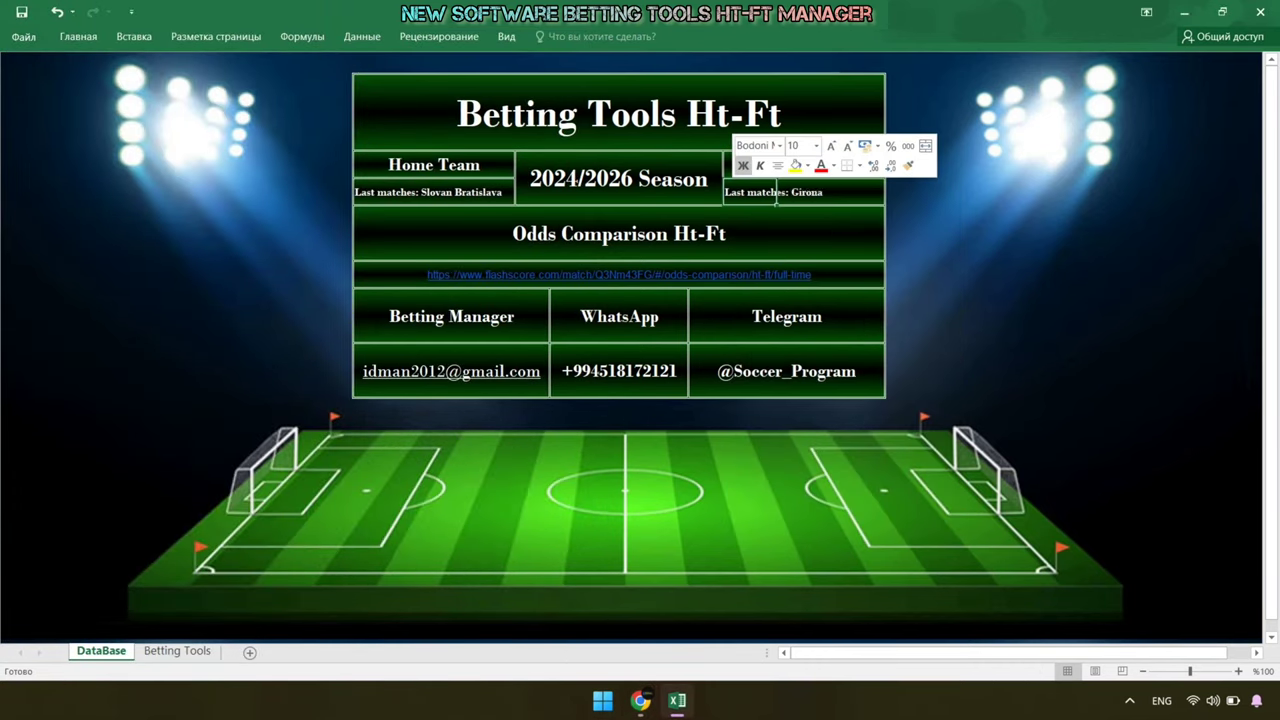
{"action": "left_click", "coordinate": [640, 615]}
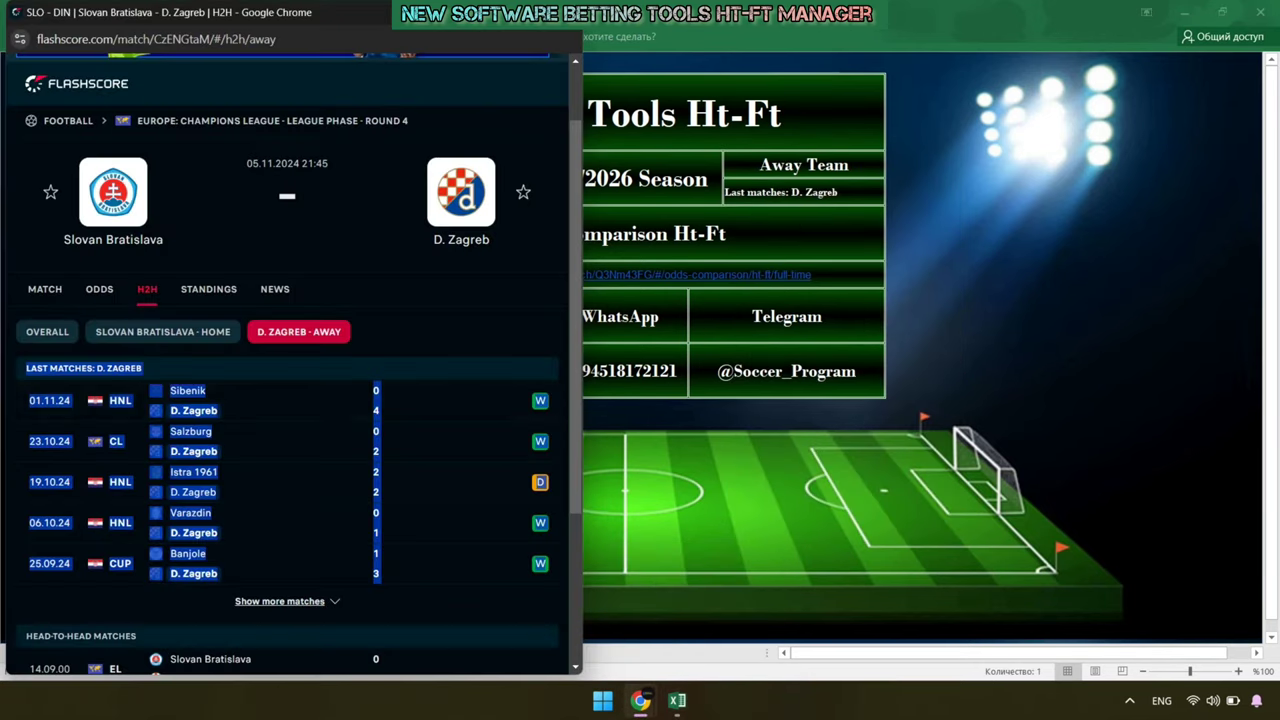
- Open the Slovan Bratislava–D. Zagreb Half Time/Full Time odds and copy the page URL
{"action": "left_click", "coordinate": [99, 289]}
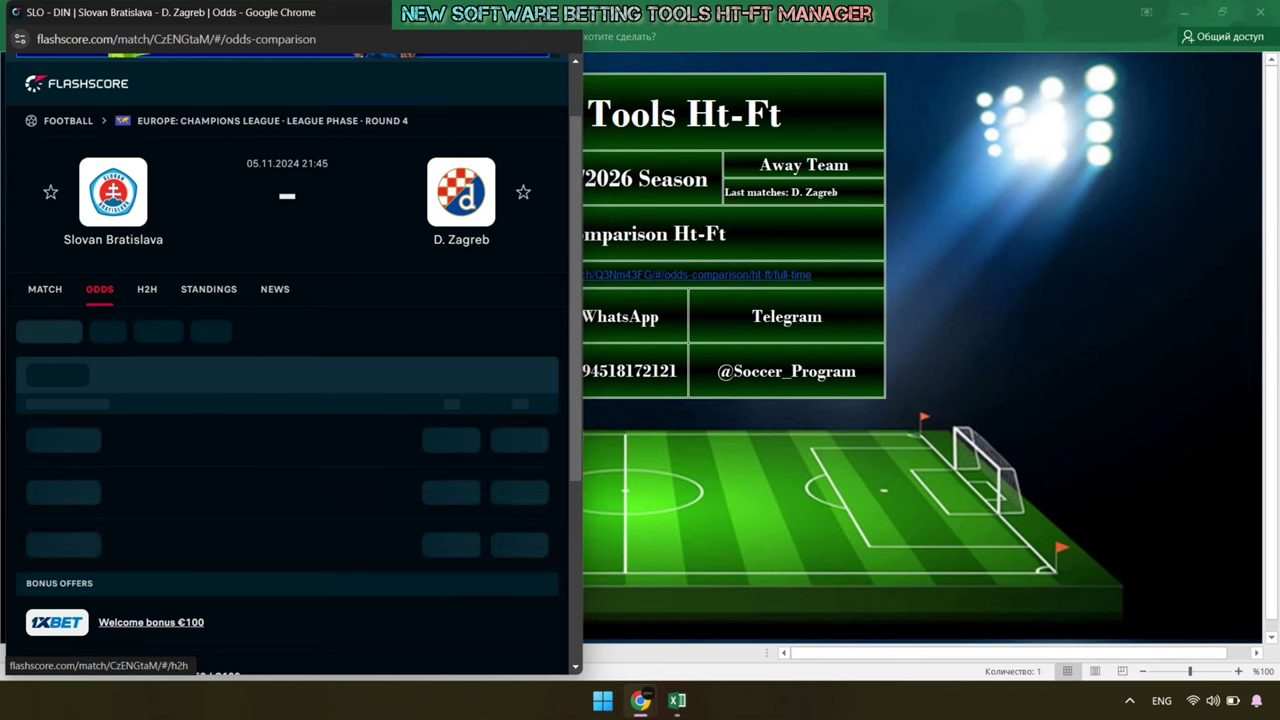
{"action": "scroll", "coordinate": [420, 331], "scroll_direction": "right", "scroll_amount": 3}
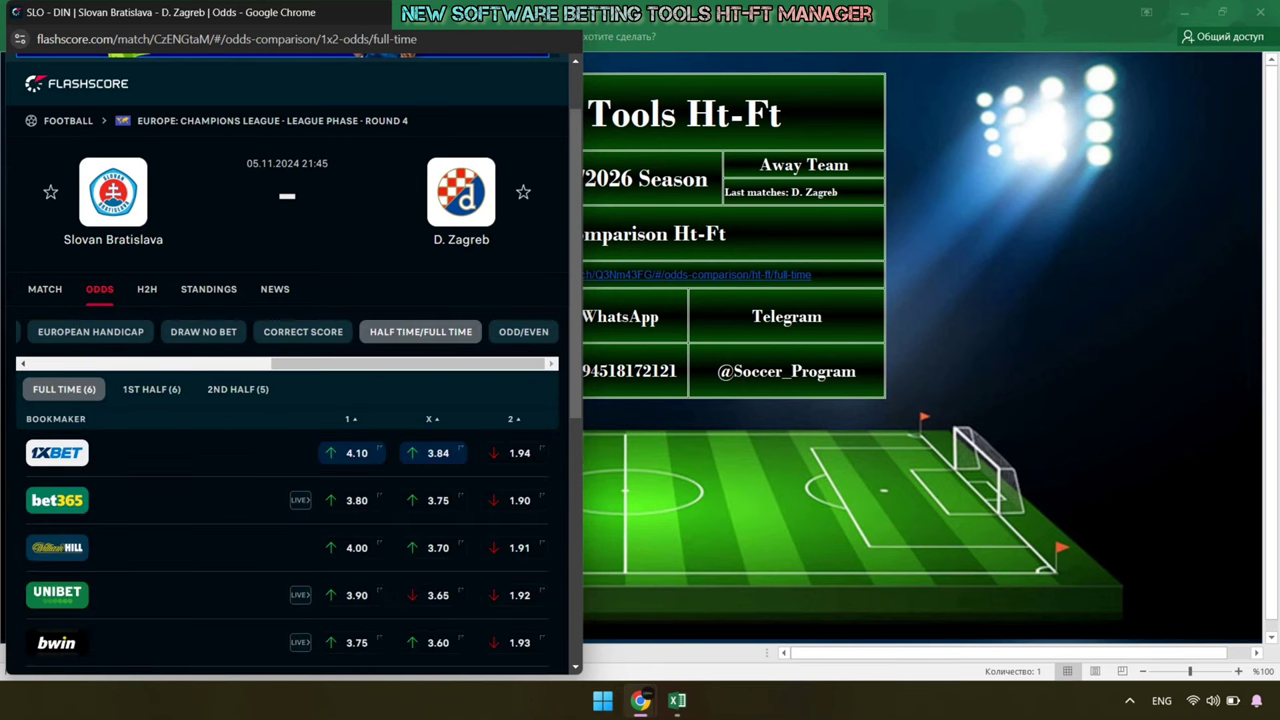
{"action": "left_click", "coordinate": [420, 331]}
{"action": "left_click", "coordinate": [340, 39]}
{"action": "right_click", "coordinate": [340, 40]}
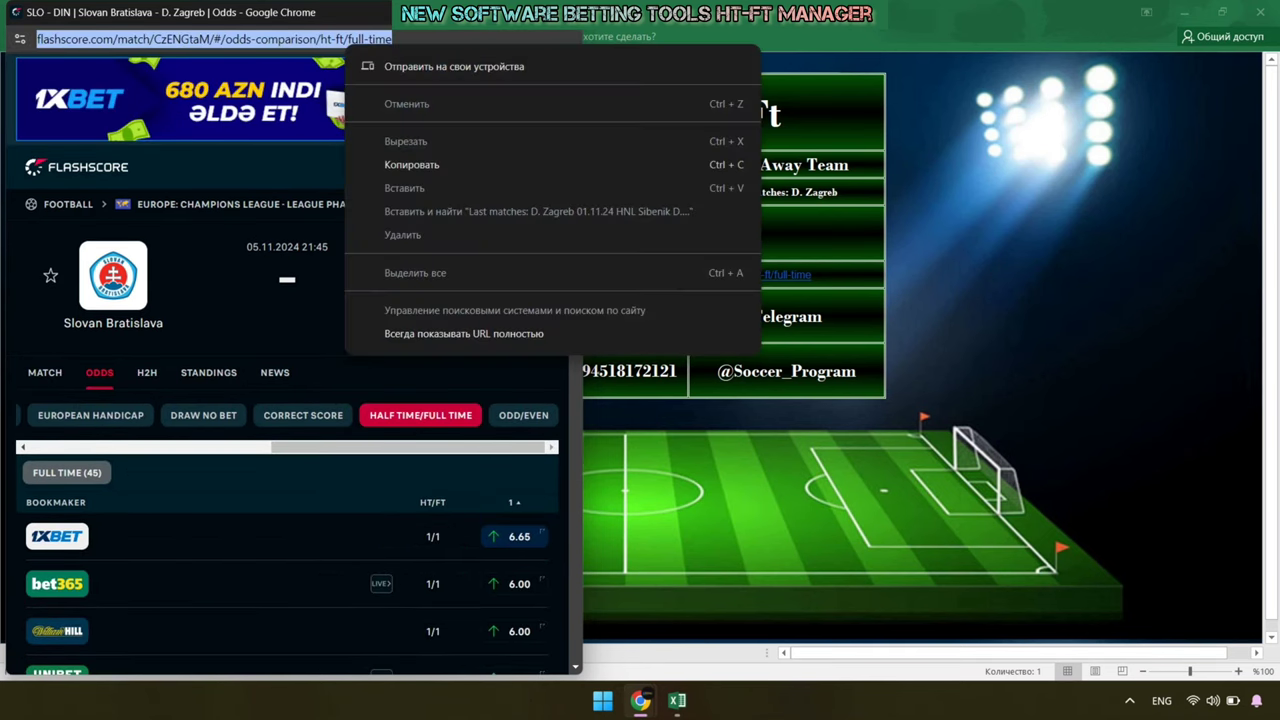
{"action": "left_click", "coordinate": [390, 164]}
- Replace the old PSV–Girona link with the new HT/FT address and view the 2/2 prediction
{"action": "left_click", "coordinate": [677, 700]}
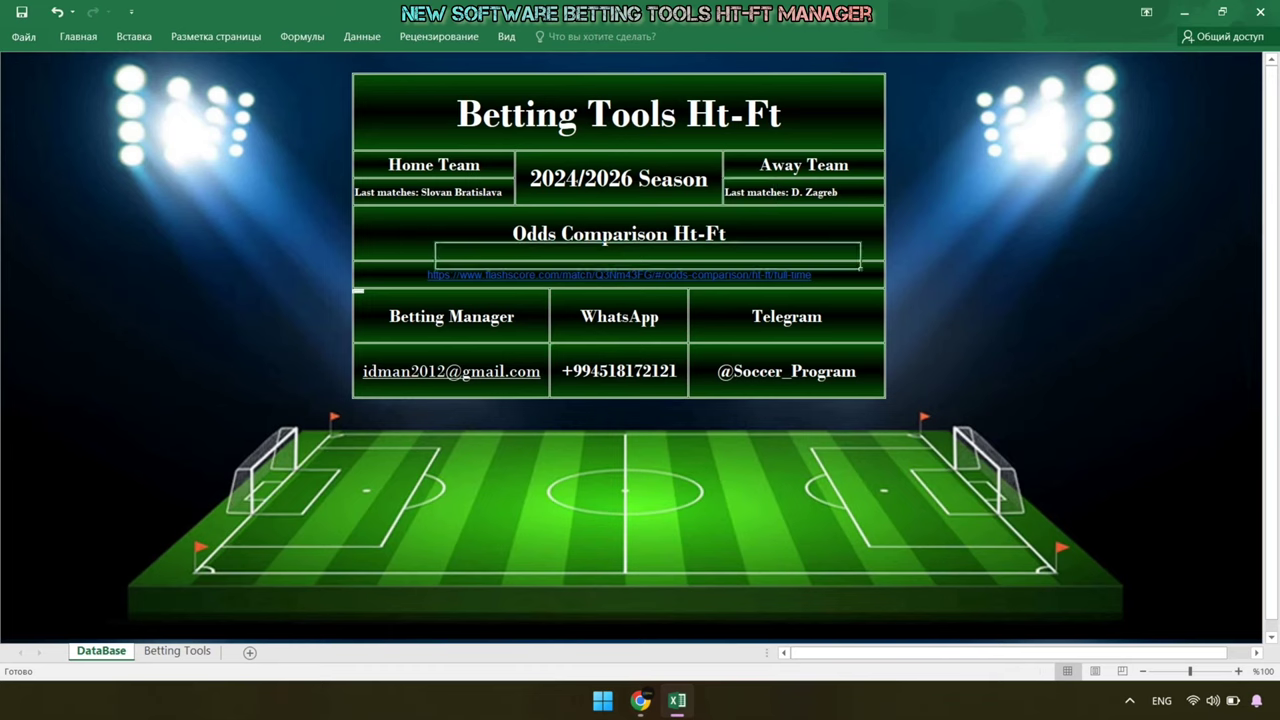
{"action": "right_click", "coordinate": [856, 272]}
{"action": "left_click", "coordinate": [934, 448]}
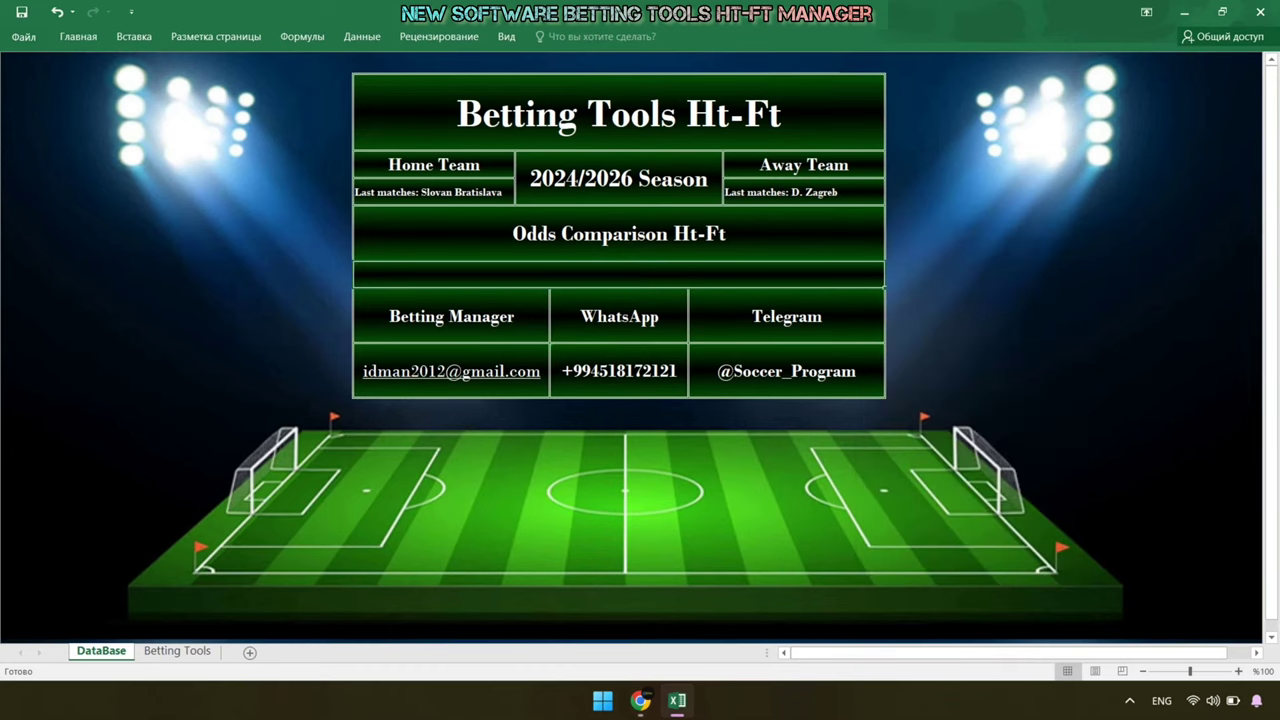
{"action": "right_click", "coordinate": [610, 268]}
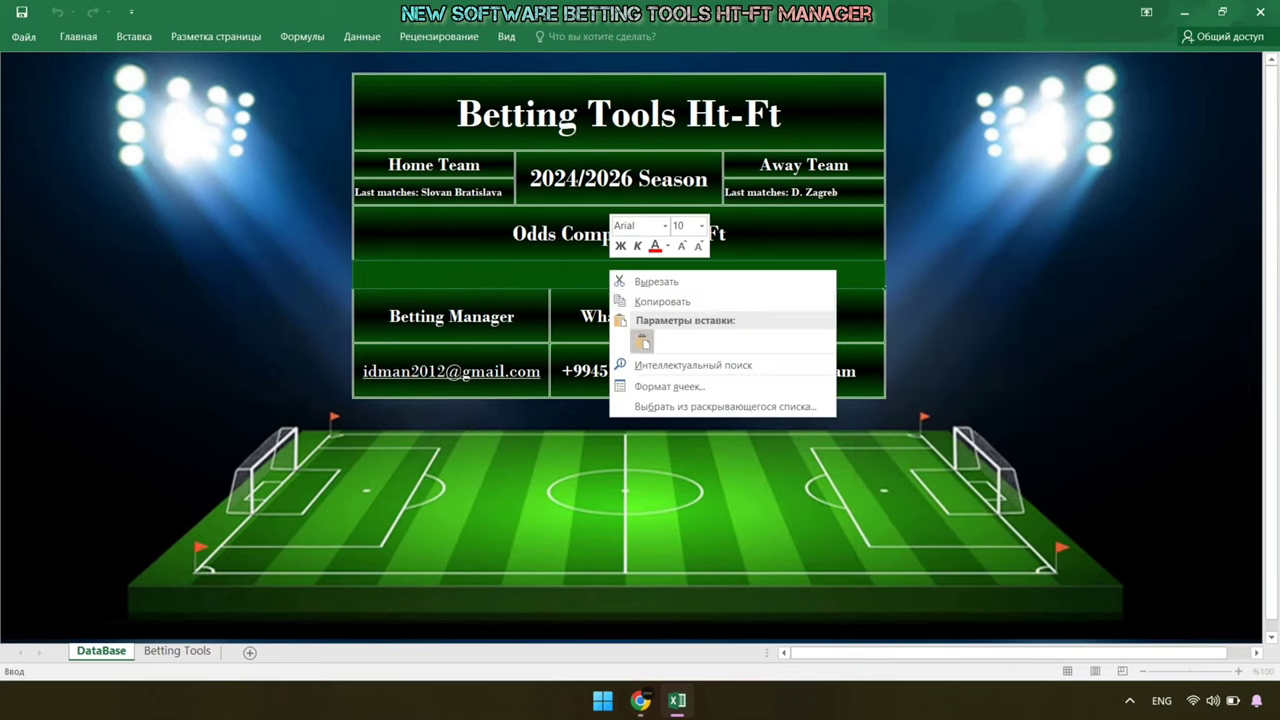
{"action": "left_click", "coordinate": [643, 341]}
{"action": "left_click", "coordinate": [177, 651]}
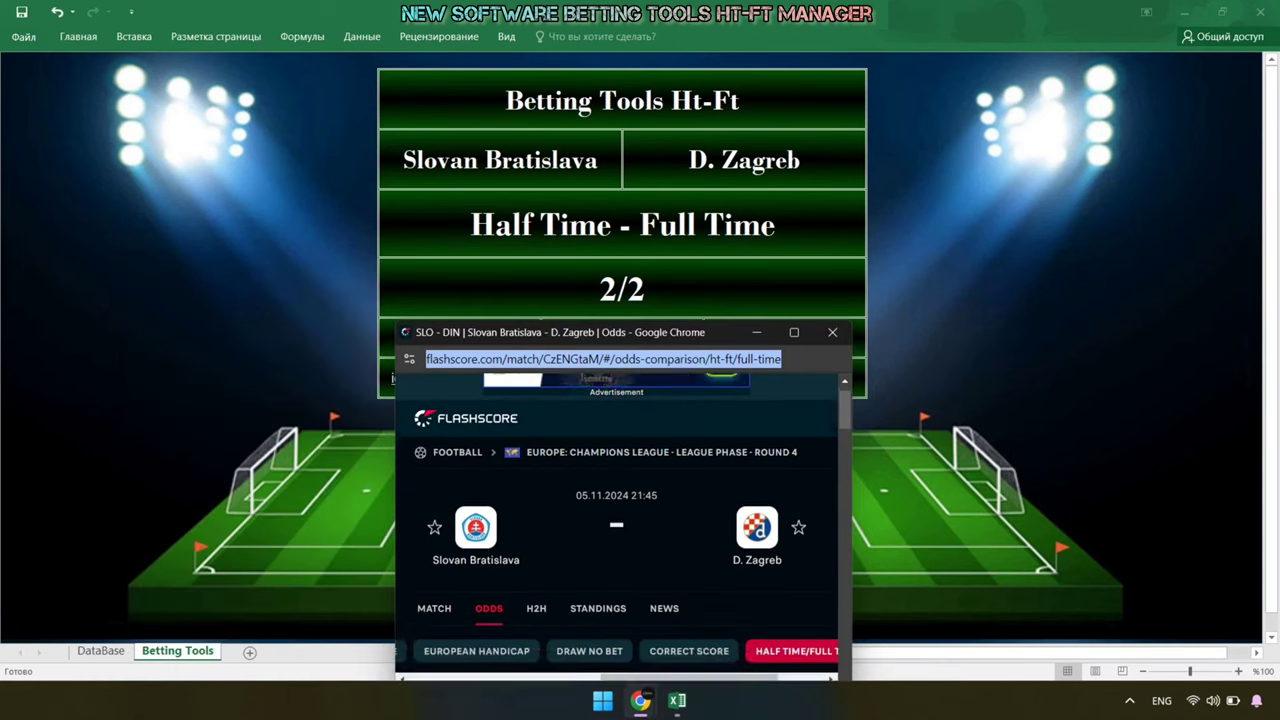
- Scroll through the Slovan Bratislava–D. Zagreb HT/FT odds, close that window, then return to DataBase
{"action": "scroll", "coordinate": [620, 530], "scroll_direction": "down", "scroll_amount": 5}
{"action": "scroll", "coordinate": [620, 530], "scroll_direction": "down", "scroll_amount": 5}
{"action": "scroll", "coordinate": [620, 530], "scroll_direction": "down", "scroll_amount": 5}
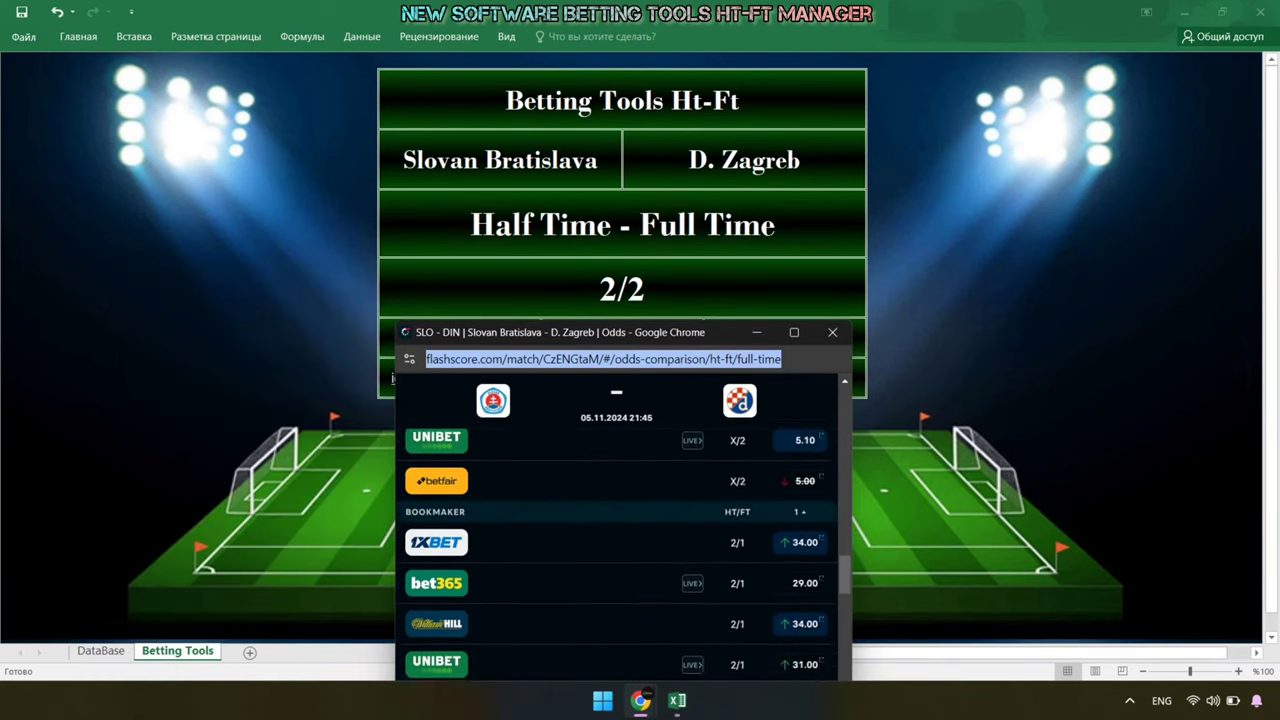
{"action": "scroll", "coordinate": [620, 530], "scroll_direction": "down", "scroll_amount": 5}
{"action": "scroll", "coordinate": [620, 550], "scroll_direction": "down", "scroll_amount": 2}
{"action": "scroll", "coordinate": [620, 550], "scroll_direction": "up", "scroll_amount": 1}
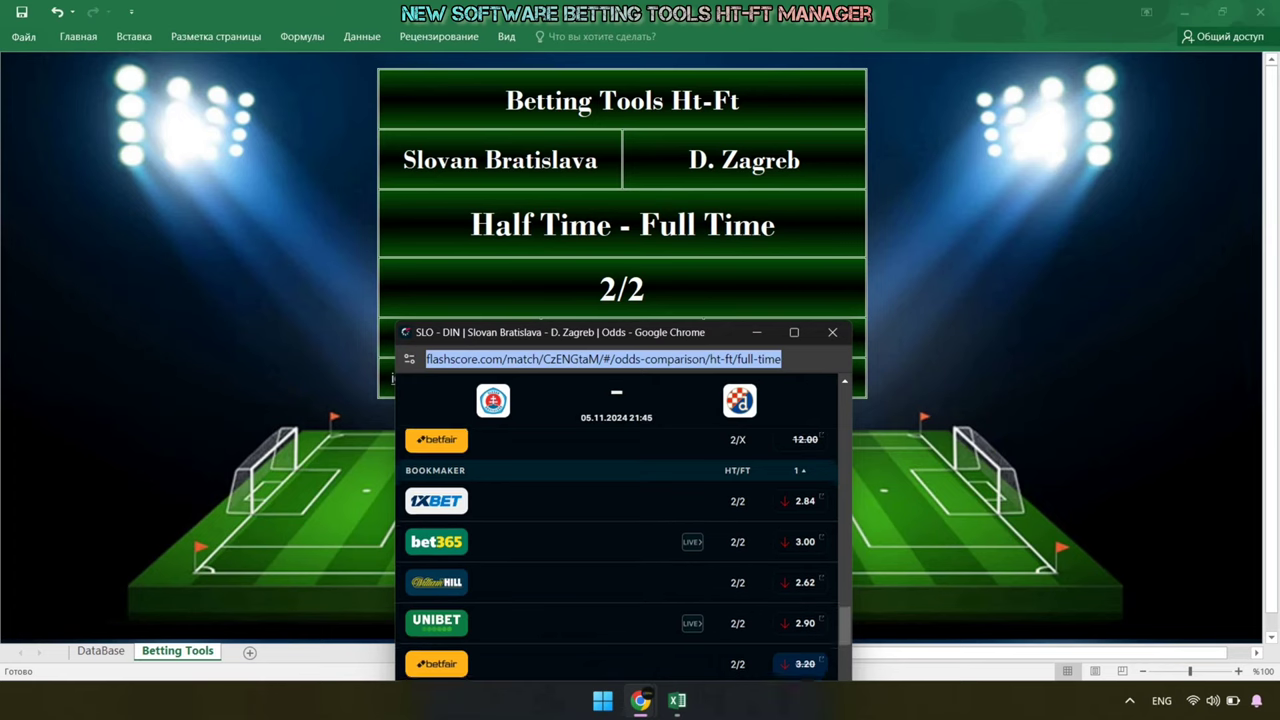
{"action": "scroll", "coordinate": [620, 550], "scroll_direction": "down", "scroll_amount": 1}
{"action": "scroll", "coordinate": [617, 550], "scroll_direction": "up", "scroll_amount": 5}
{"action": "scroll", "coordinate": [617, 550], "scroll_direction": "up", "scroll_amount": 5}
{"action": "scroll", "coordinate": [617, 550], "scroll_direction": "up", "scroll_amount": 5}
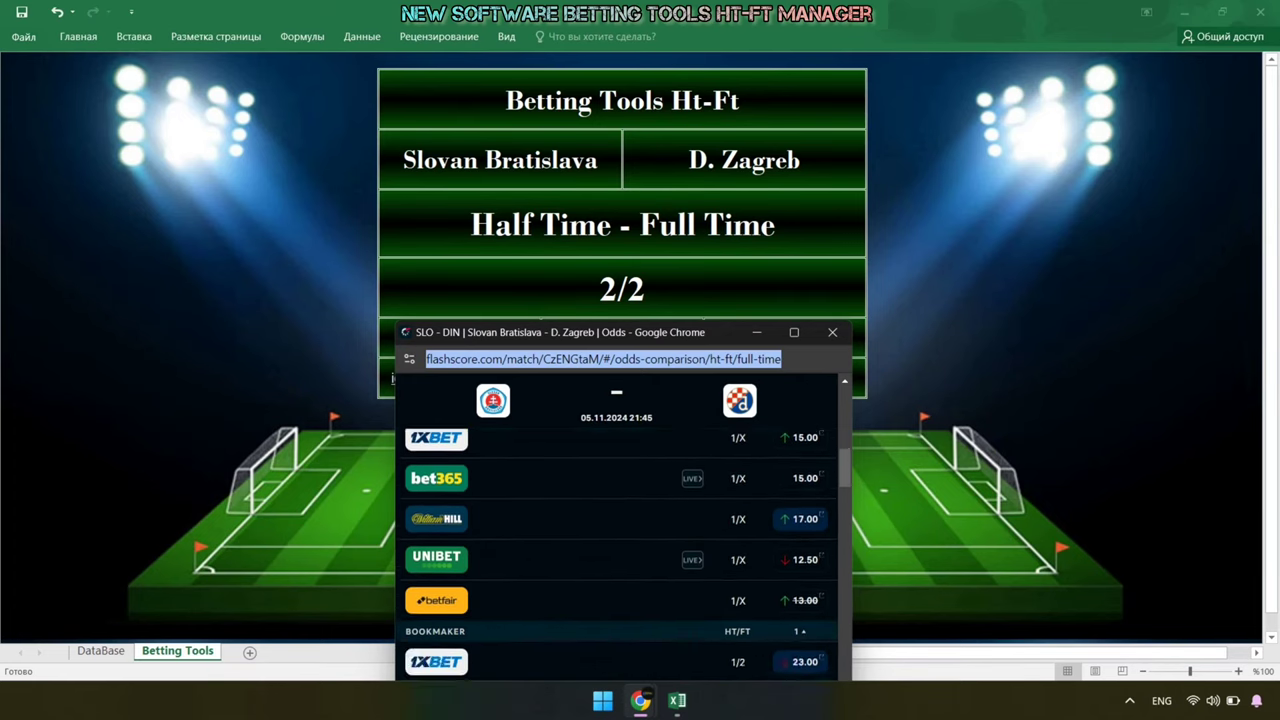
{"action": "scroll", "coordinate": [617, 550], "scroll_direction": "up", "scroll_amount": 5}
{"action": "scroll", "coordinate": [617, 530], "scroll_direction": "up", "scroll_amount": 2}
{"action": "scroll", "coordinate": [617, 530], "scroll_direction": "up", "scroll_amount": 1}
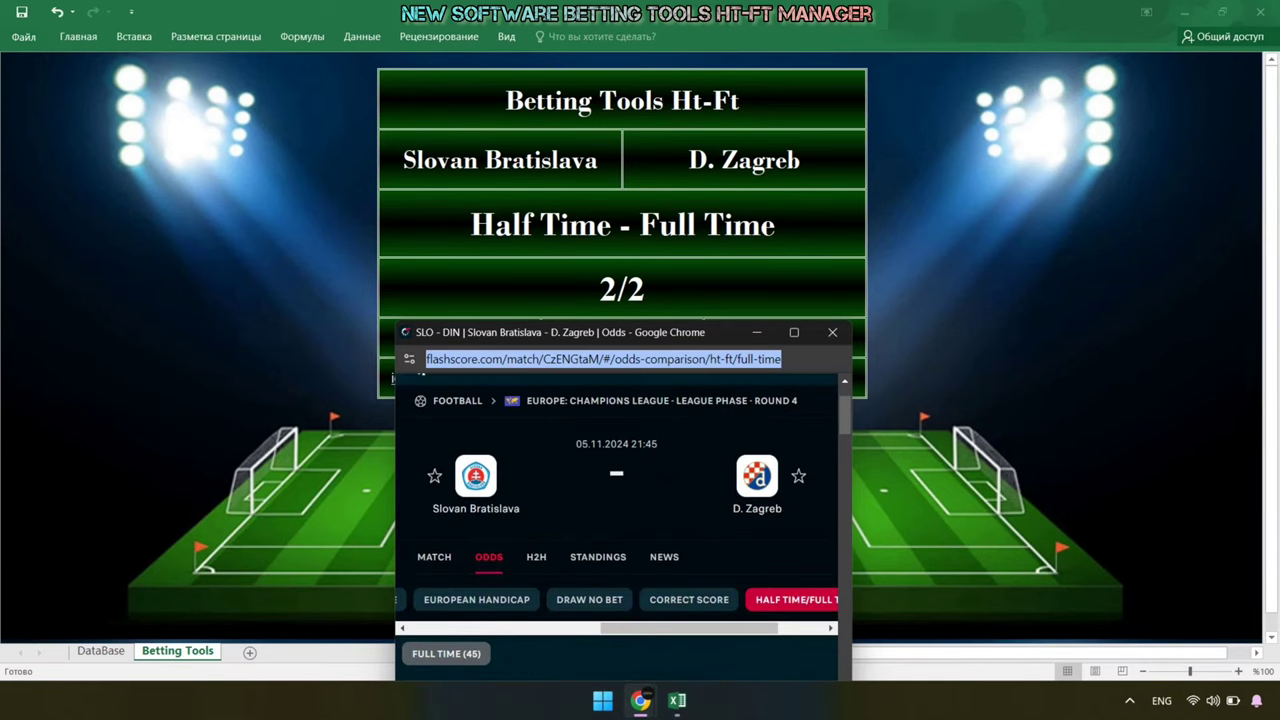
{"action": "left_click", "coordinate": [832, 332]}
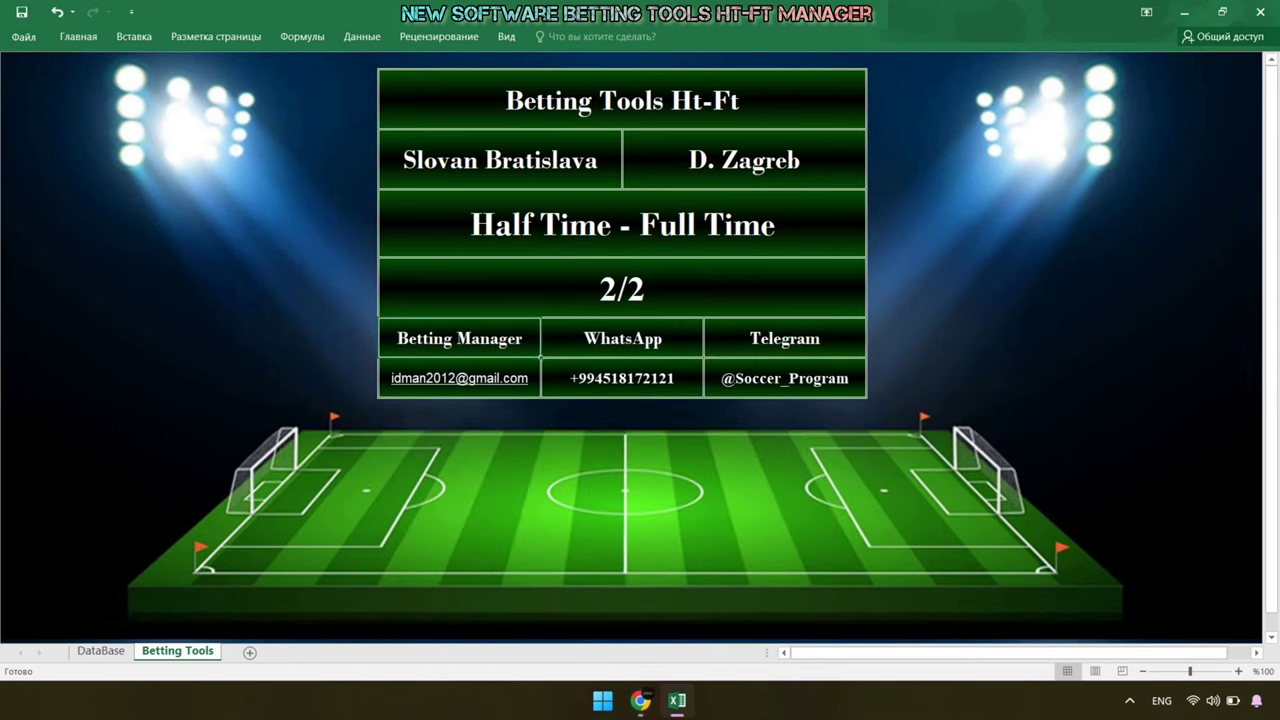
{"action": "key", "text": "ctrl+Page_Up"}
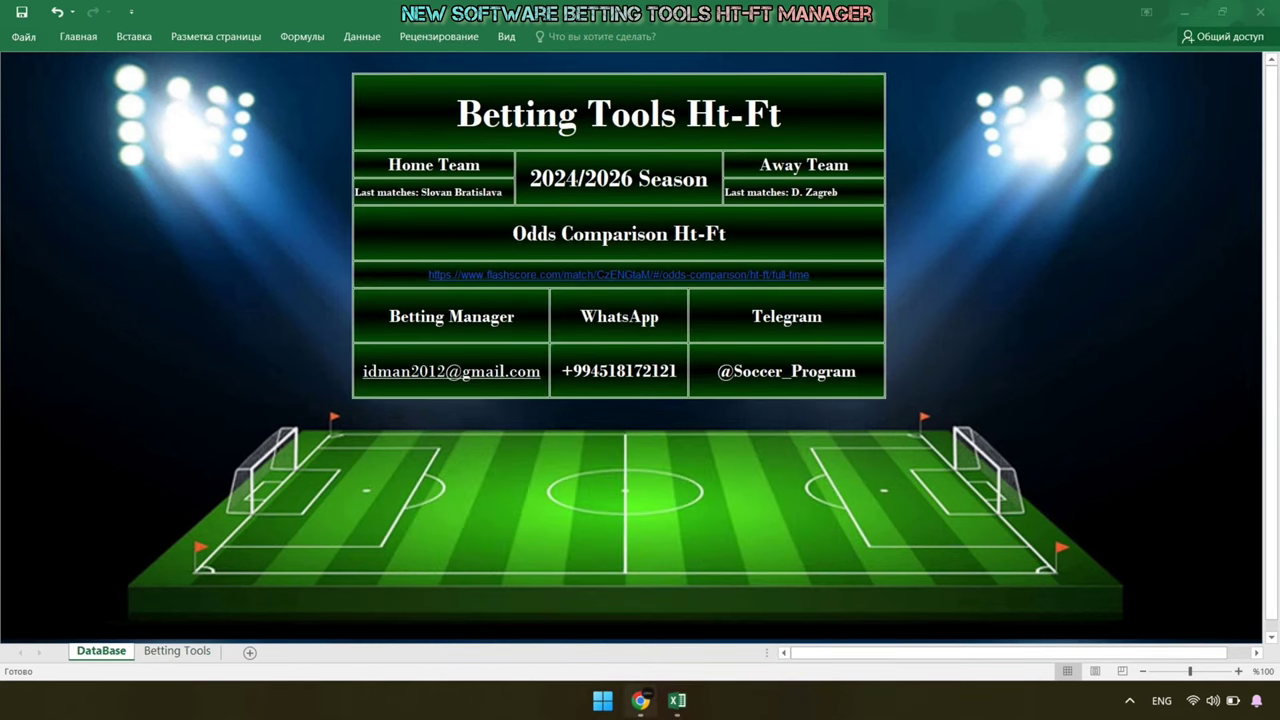
- Copy Chiclana's last five home matches from the Chiclana–Osasuna H2H into the Home Team cell
{"action": "left_click", "coordinate": [640, 700]}
{"action": "left_click", "coordinate": [440, 516]}
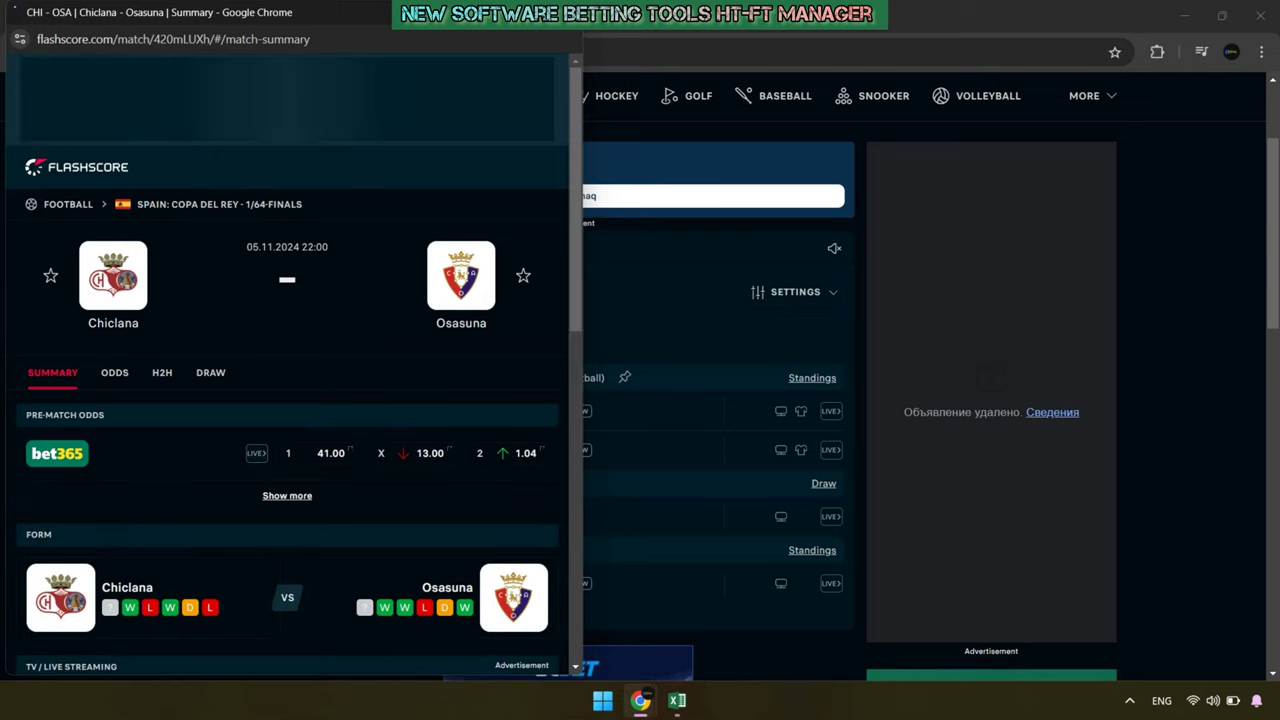
{"action": "left_click", "coordinate": [162, 372]}
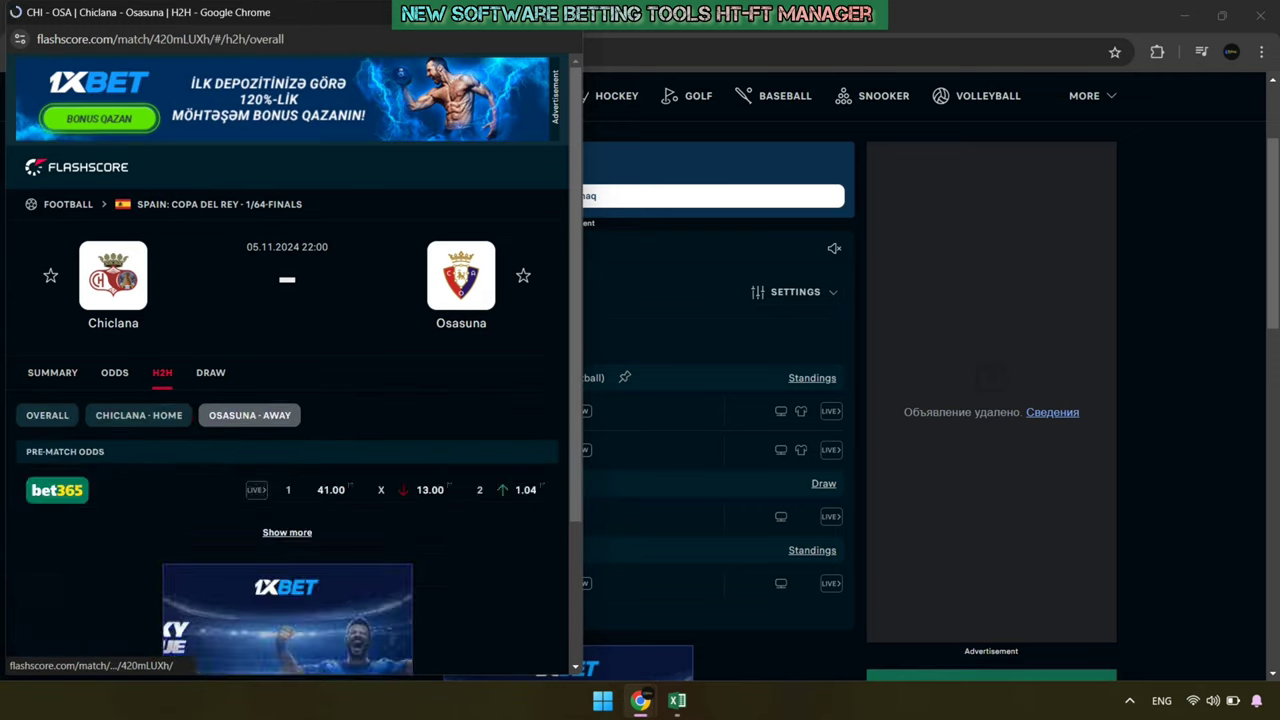
{"action": "left_click", "coordinate": [139, 415]}
{"action": "scroll", "coordinate": [139, 415], "scroll_direction": "down", "scroll_amount": 2}
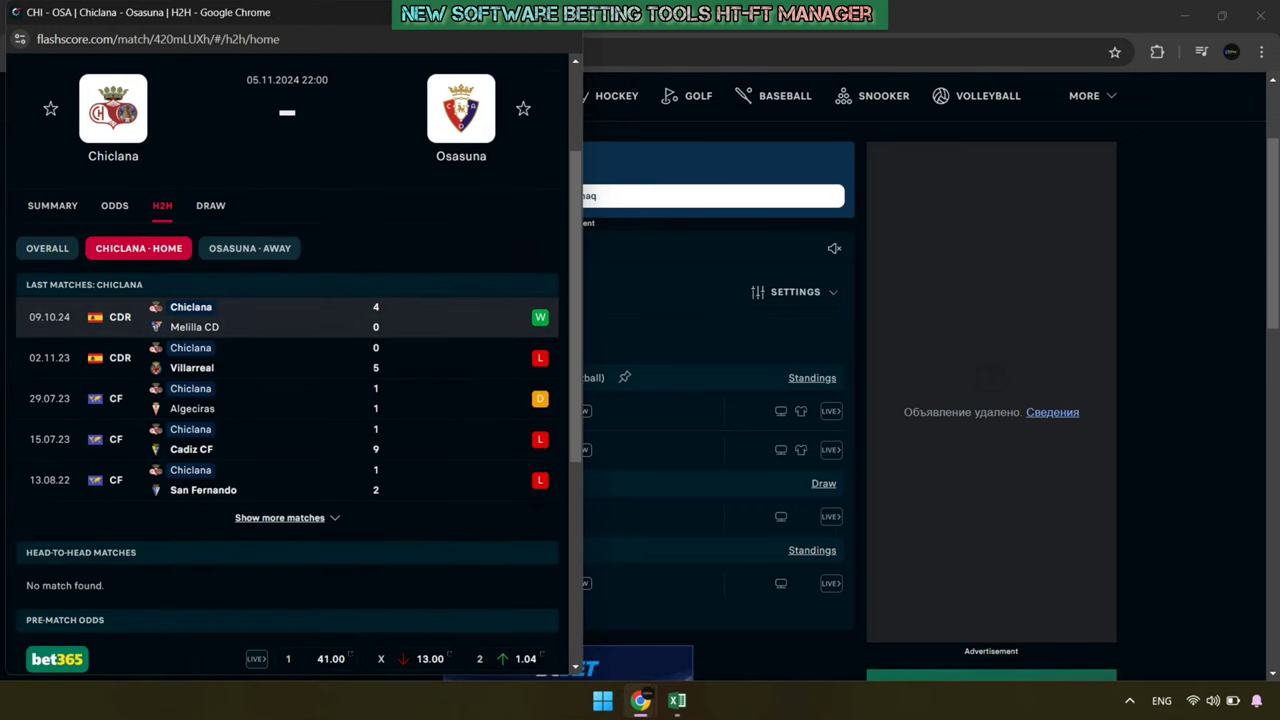
{"action": "left_click_drag", "start_coordinate": [24, 284], "coordinate": [380, 492]}
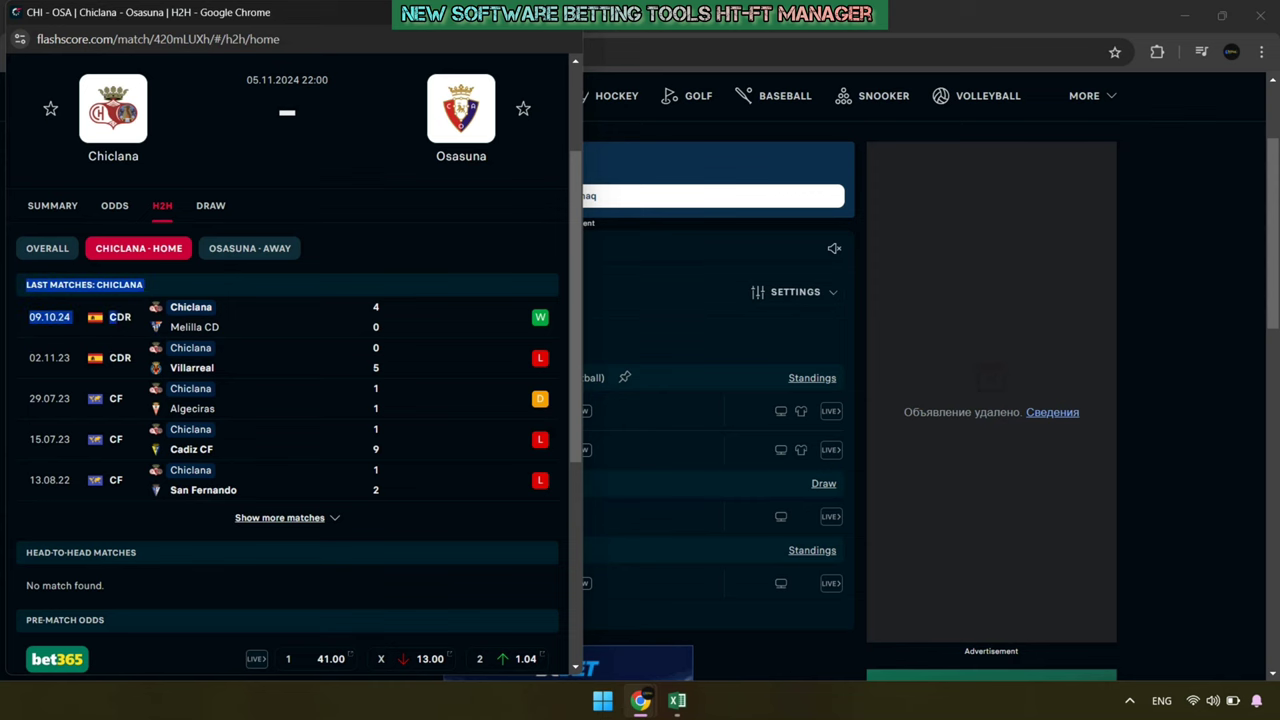
{"action": "right_click", "coordinate": [540, 482]}
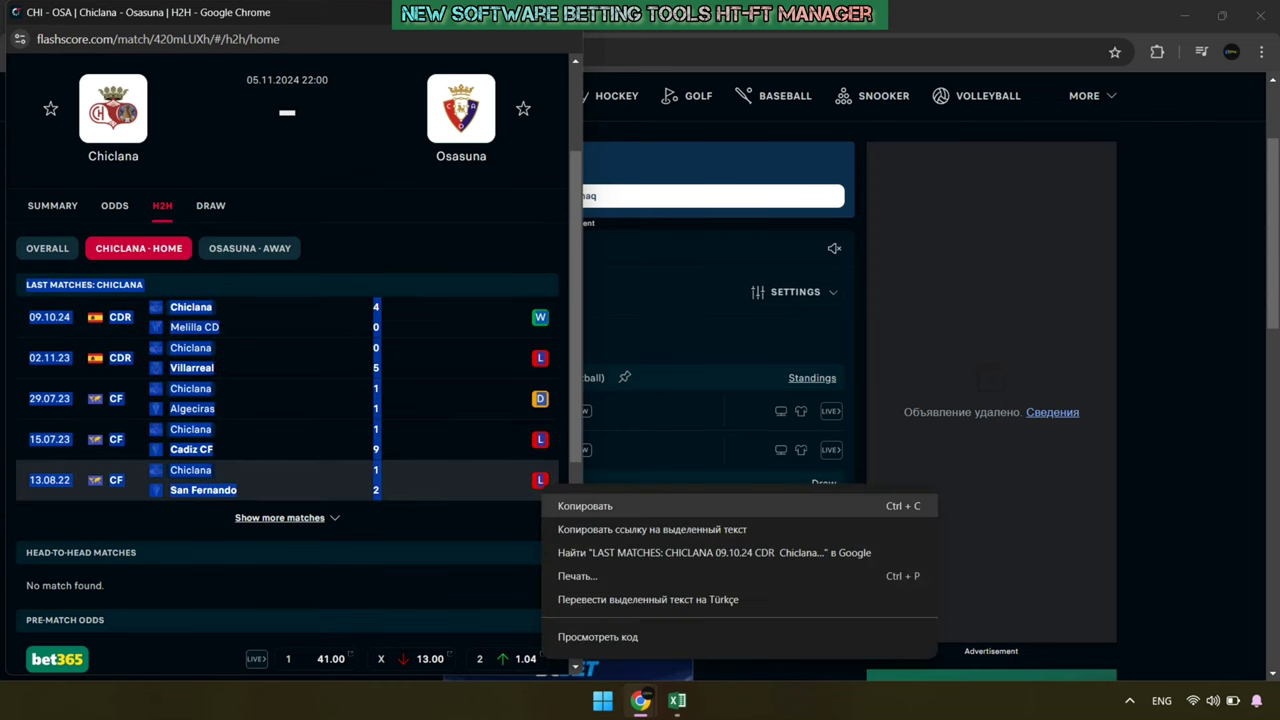
{"action": "left_click", "coordinate": [600, 502]}
{"action": "left_click", "coordinate": [677, 700]}
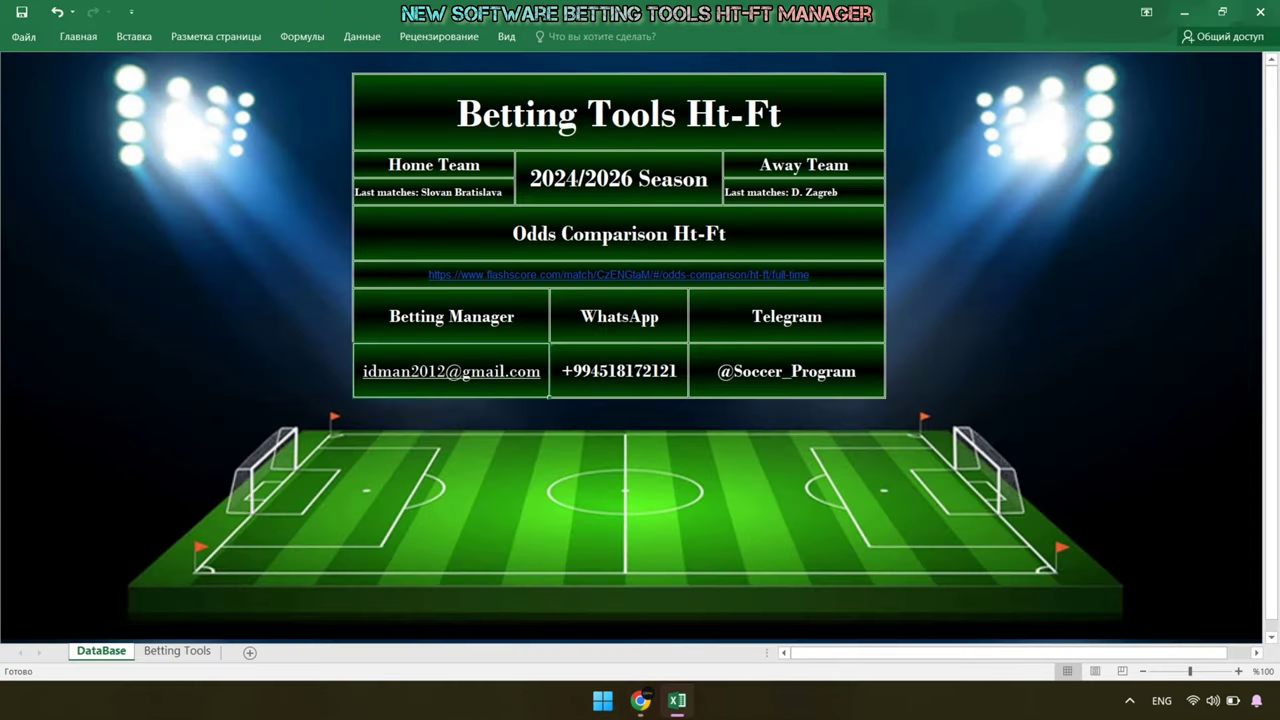
{"action": "right_click", "coordinate": [364, 190]}
{"action": "left_click", "coordinate": [419, 261]}
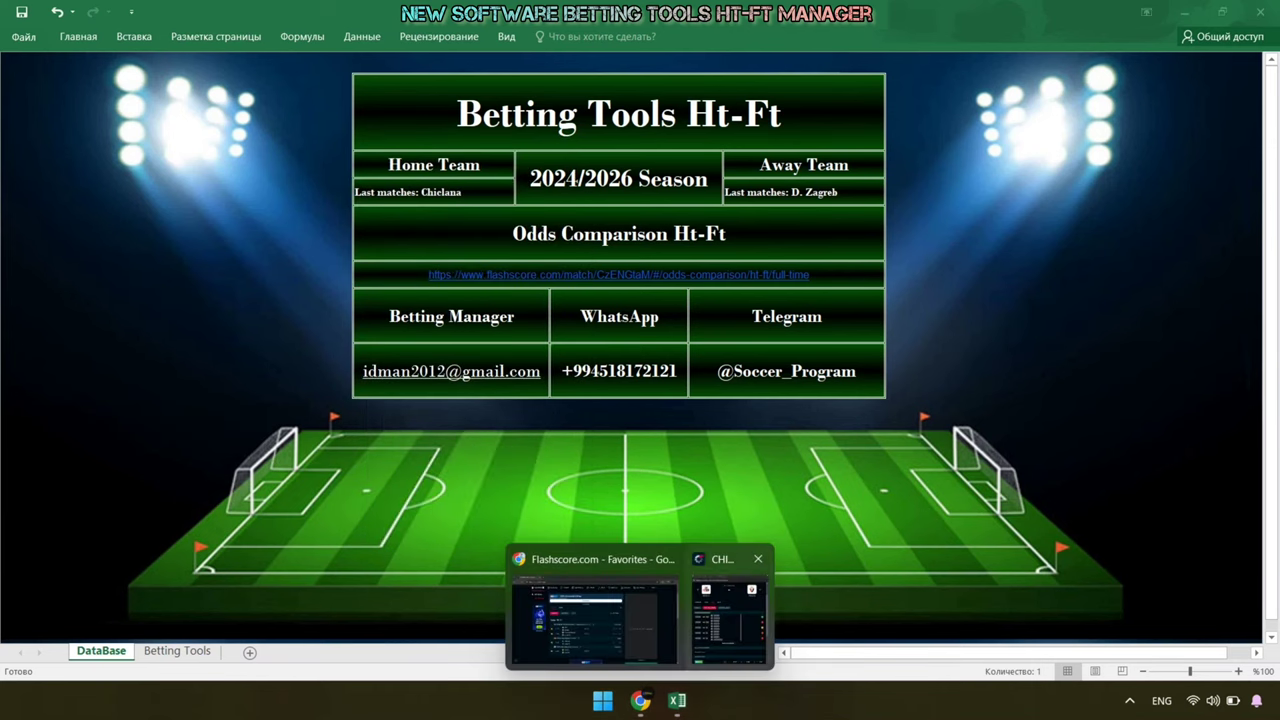
{"action": "left_click", "coordinate": [597, 615]}
- Copy Osasuna's last five away matches into the workbook's Away Team last-matches cell
{"action": "left_click", "coordinate": [249, 248]}
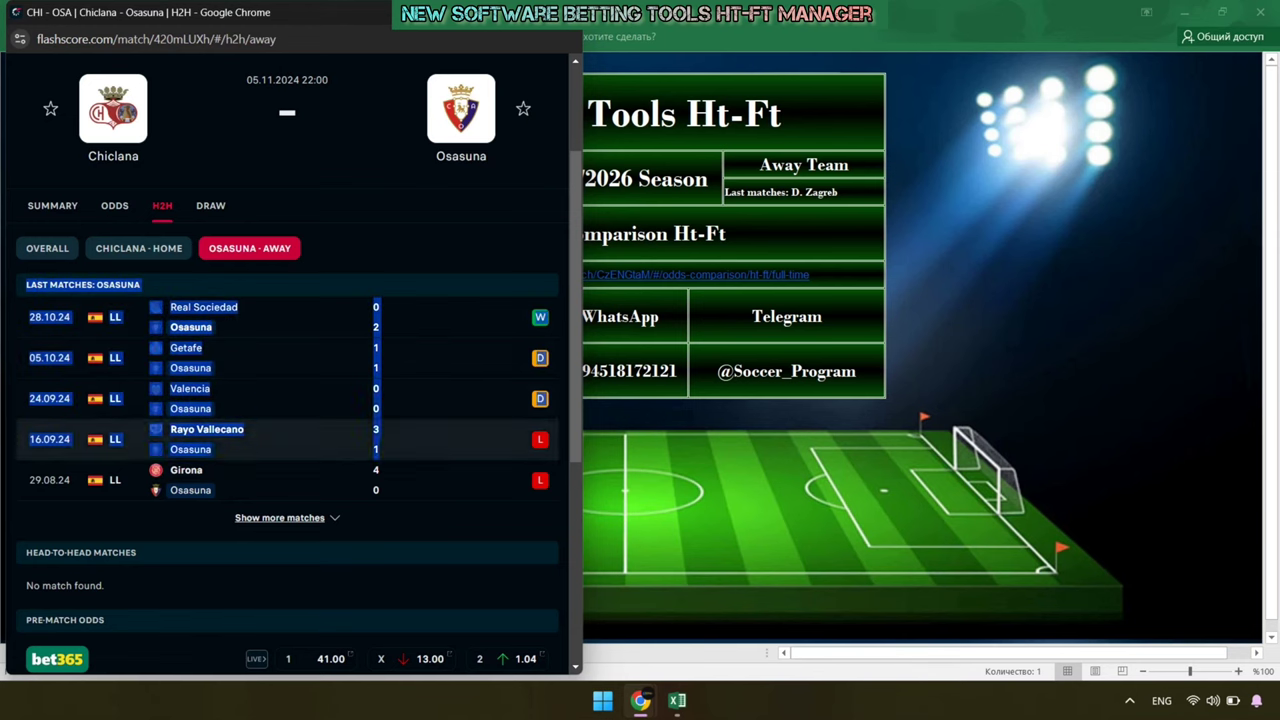
{"action": "left_click_drag", "start_coordinate": [36, 285], "coordinate": [380, 490]}
{"action": "right_click", "coordinate": [546, 488]}
{"action": "left_click", "coordinate": [600, 528]}
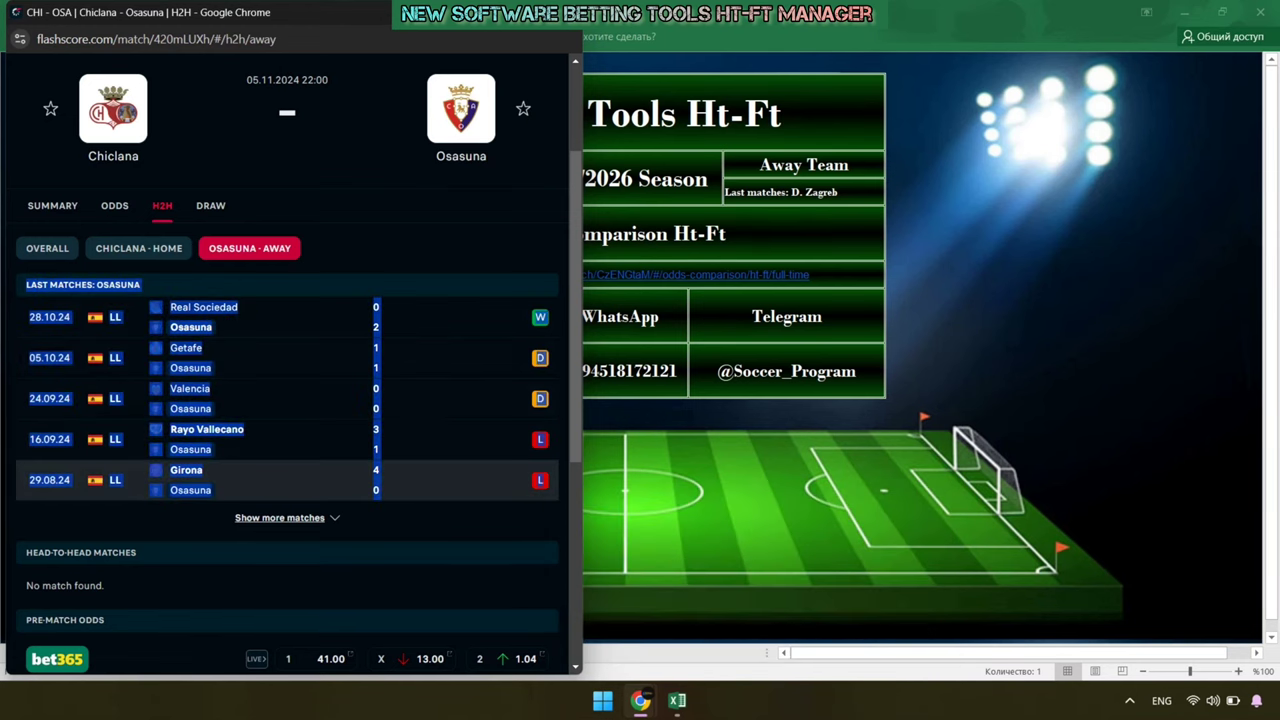
{"action": "key", "text": "alt+Tab"}
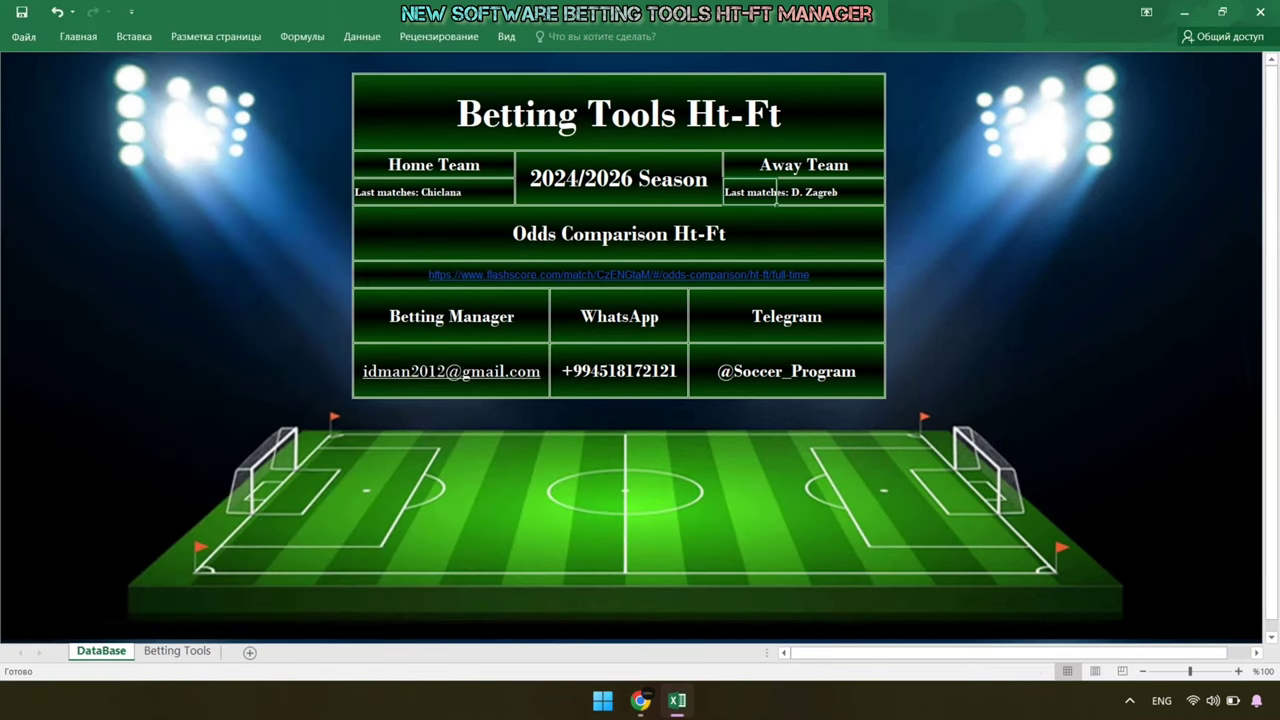
{"action": "right_click", "coordinate": [777, 195]}
{"action": "left_click", "coordinate": [795, 261]}
{"action": "mouse_move", "coordinate": [640, 701]}
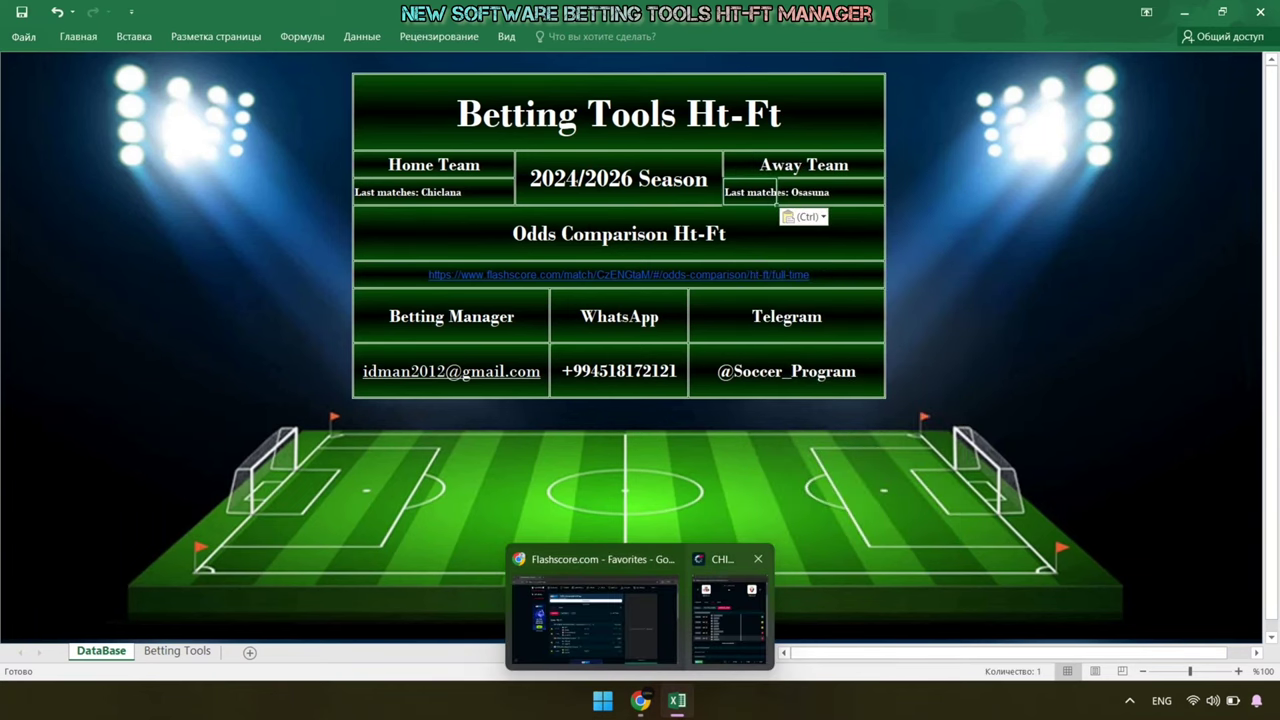
- Open the match's Half Time/Full Time odds on Flashscore and copy the page address
{"action": "left_click", "coordinate": [539, 615]}
{"action": "left_click", "coordinate": [114, 205]}
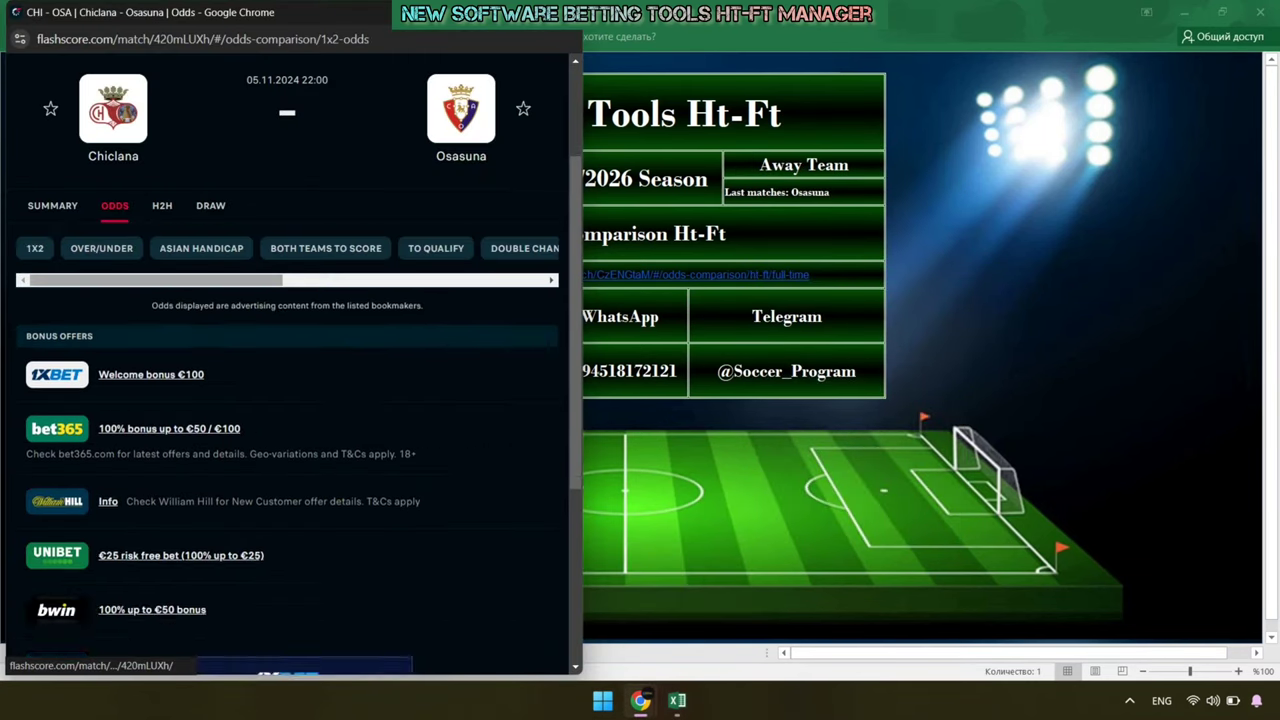
{"action": "left_click", "coordinate": [504, 248]}
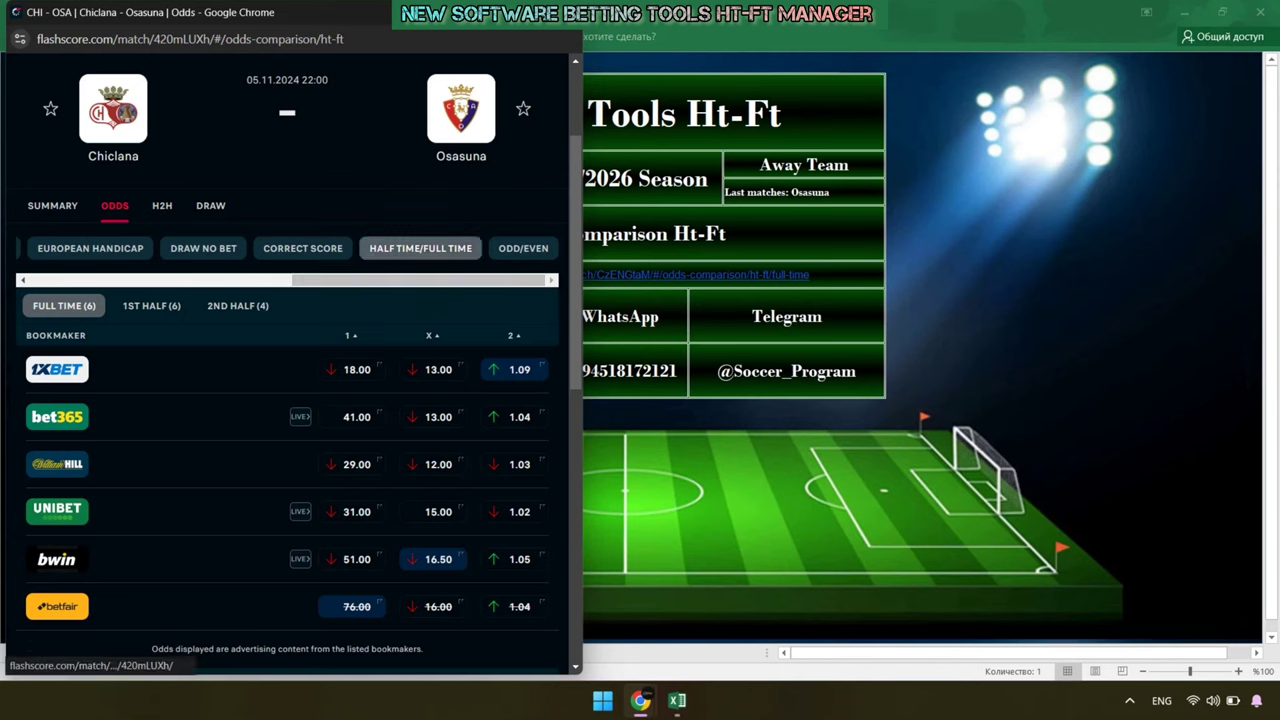
{"action": "left_click", "coordinate": [214, 39]}
{"action": "right_click", "coordinate": [360, 39]}
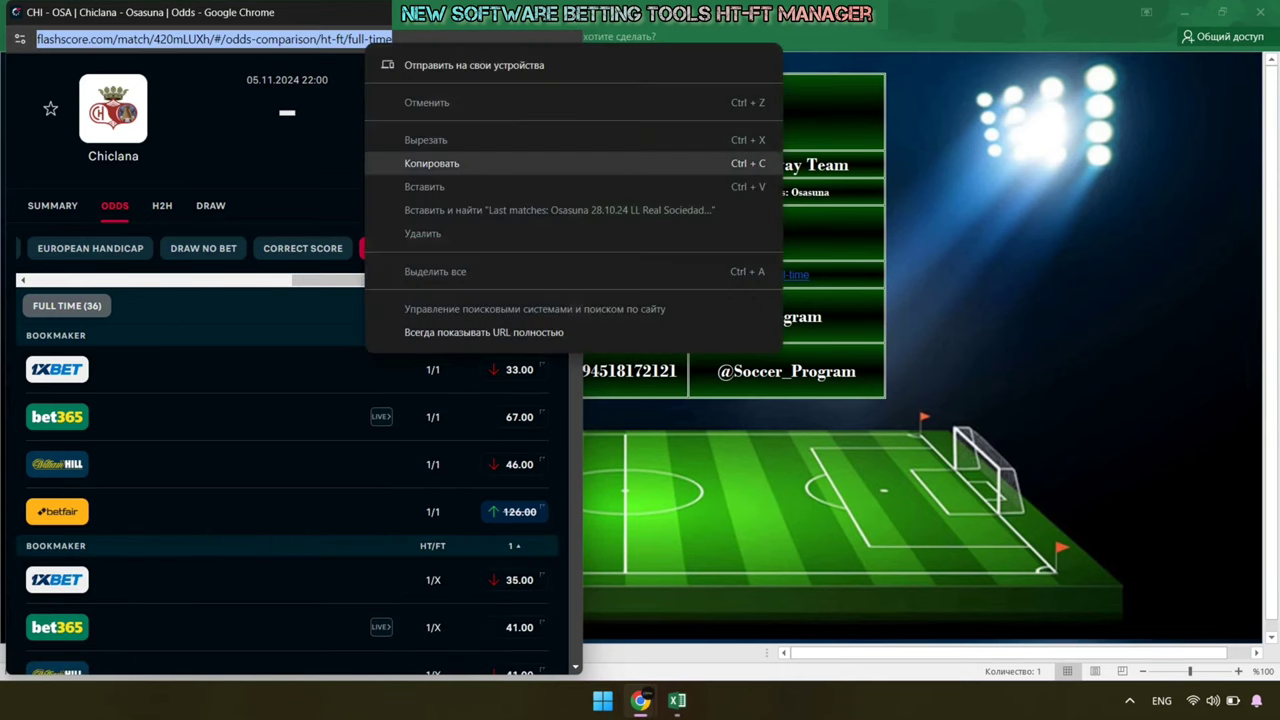
{"action": "left_click", "coordinate": [430, 164]}
- Replace the old odds link with the new HT/FT address and view Betting Tools predicting X/2
{"action": "key", "text": "alt+Tab"}
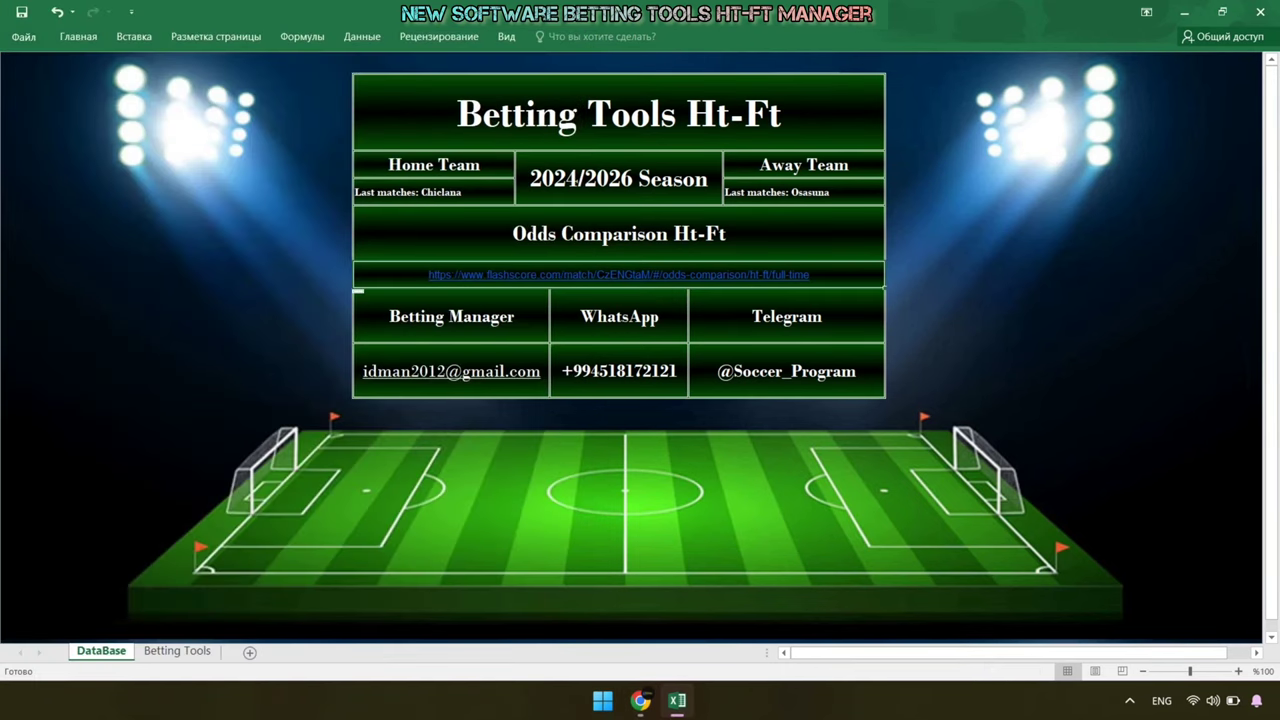
{"action": "right_click", "coordinate": [830, 273]}
{"action": "left_click", "coordinate": [905, 449]}
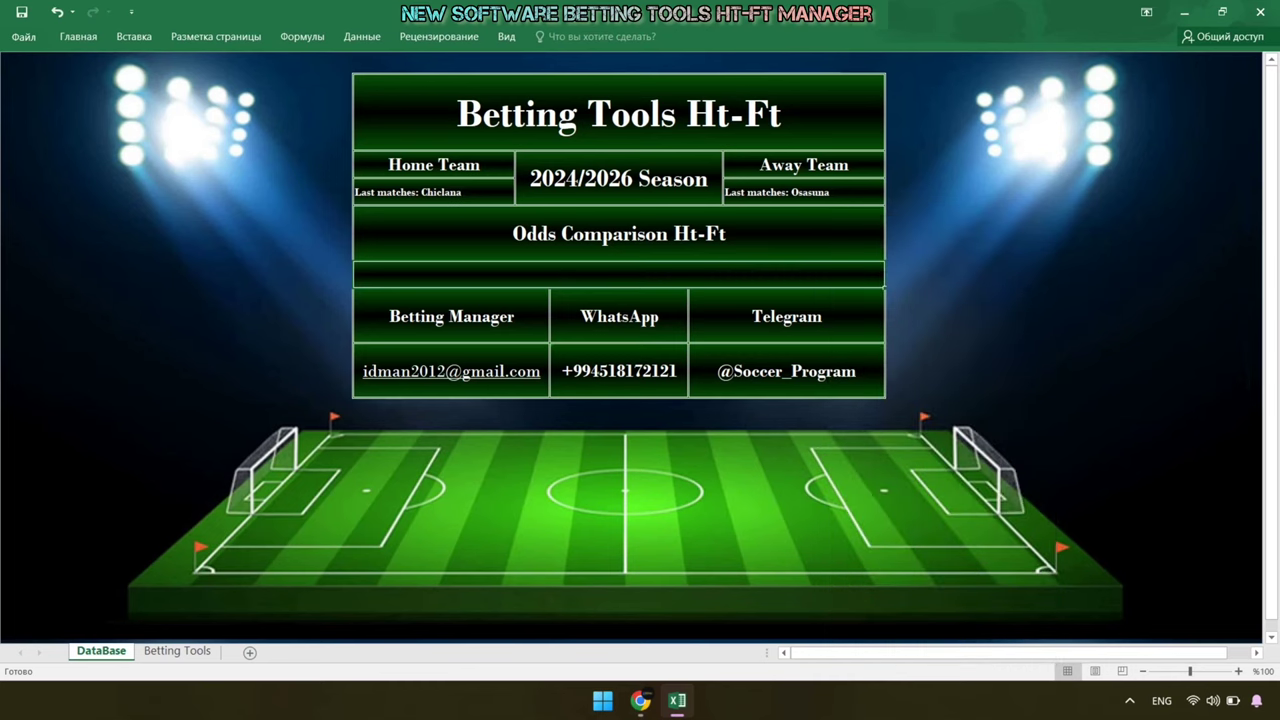
{"action": "double_click", "coordinate": [620, 274]}
{"action": "right_click", "coordinate": [612, 268]}
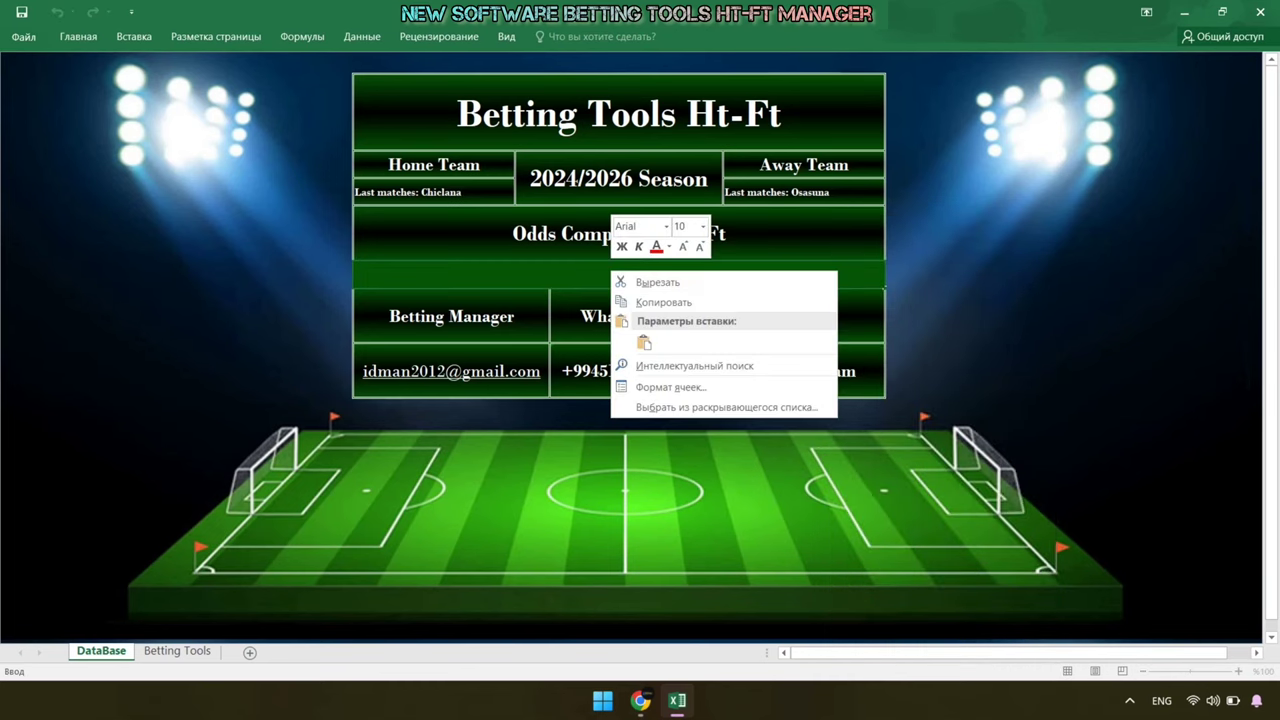
{"action": "left_click", "coordinate": [643, 342]}
{"action": "key", "text": "Return"}
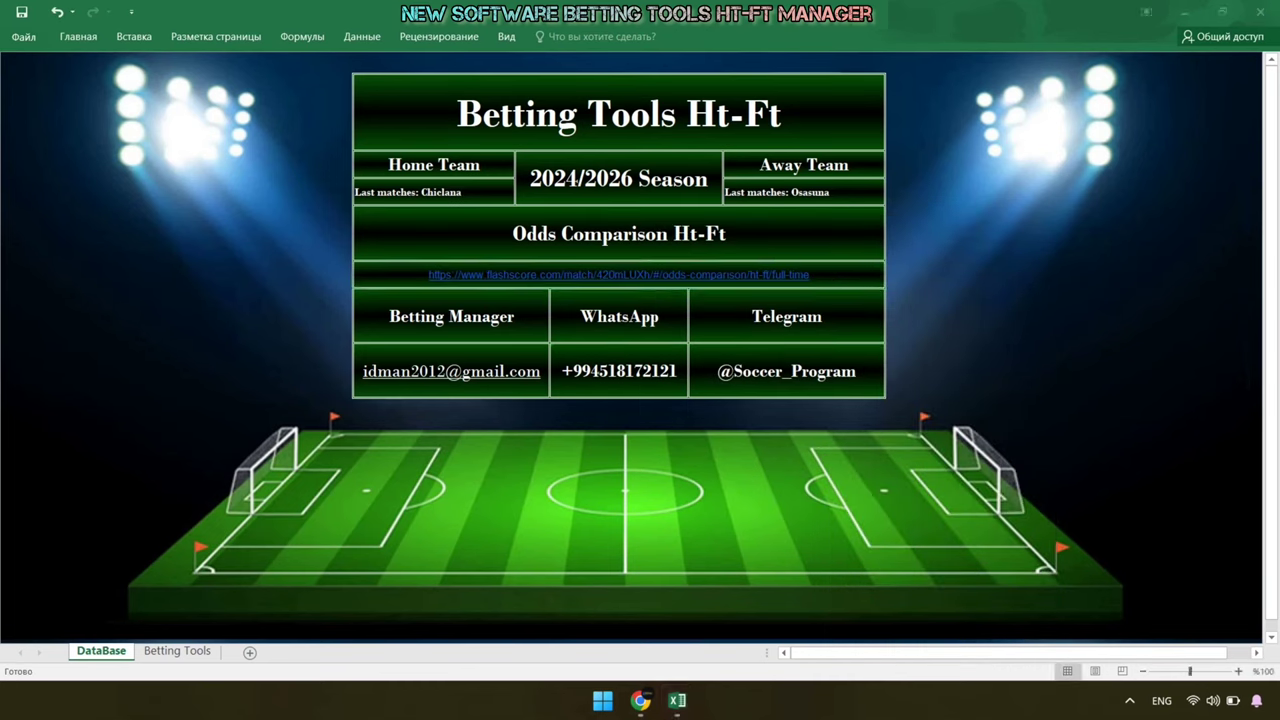
{"action": "key", "text": "ctrl+Page_Down"}
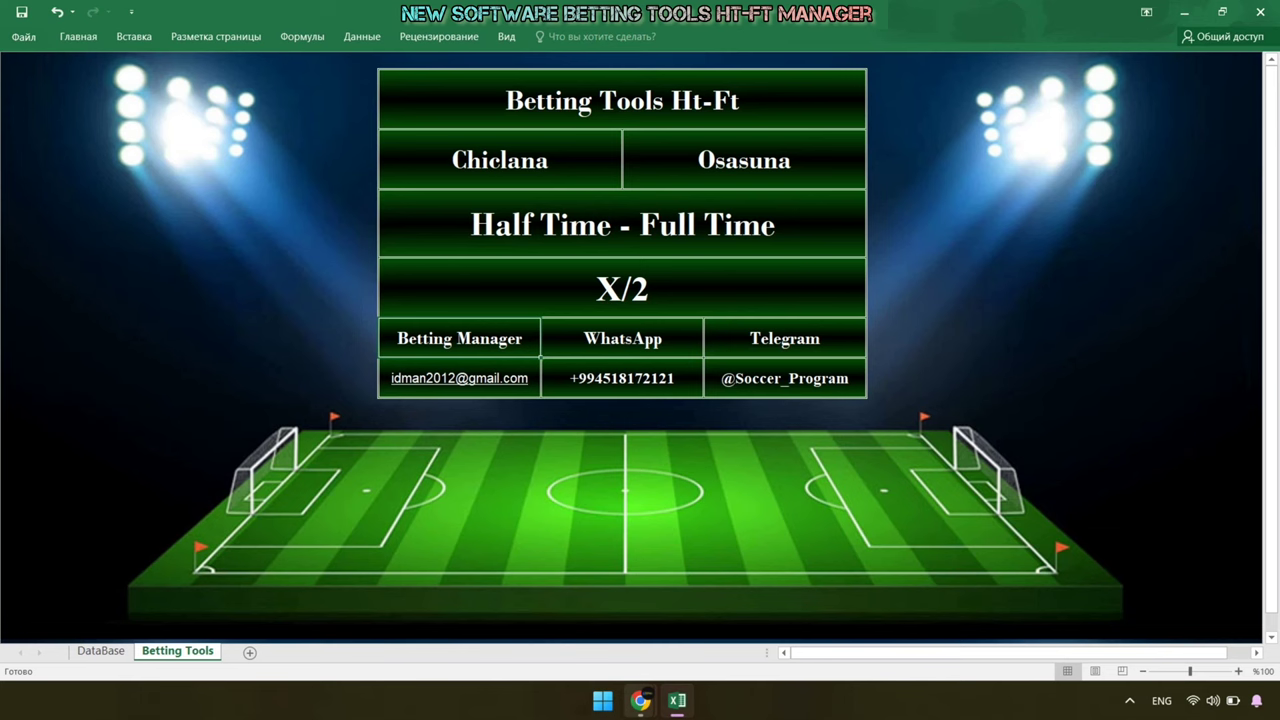
- Restore the Flashscore HT/FT odds page as a smaller floating window
{"action": "left_click", "coordinate": [575, 600]}
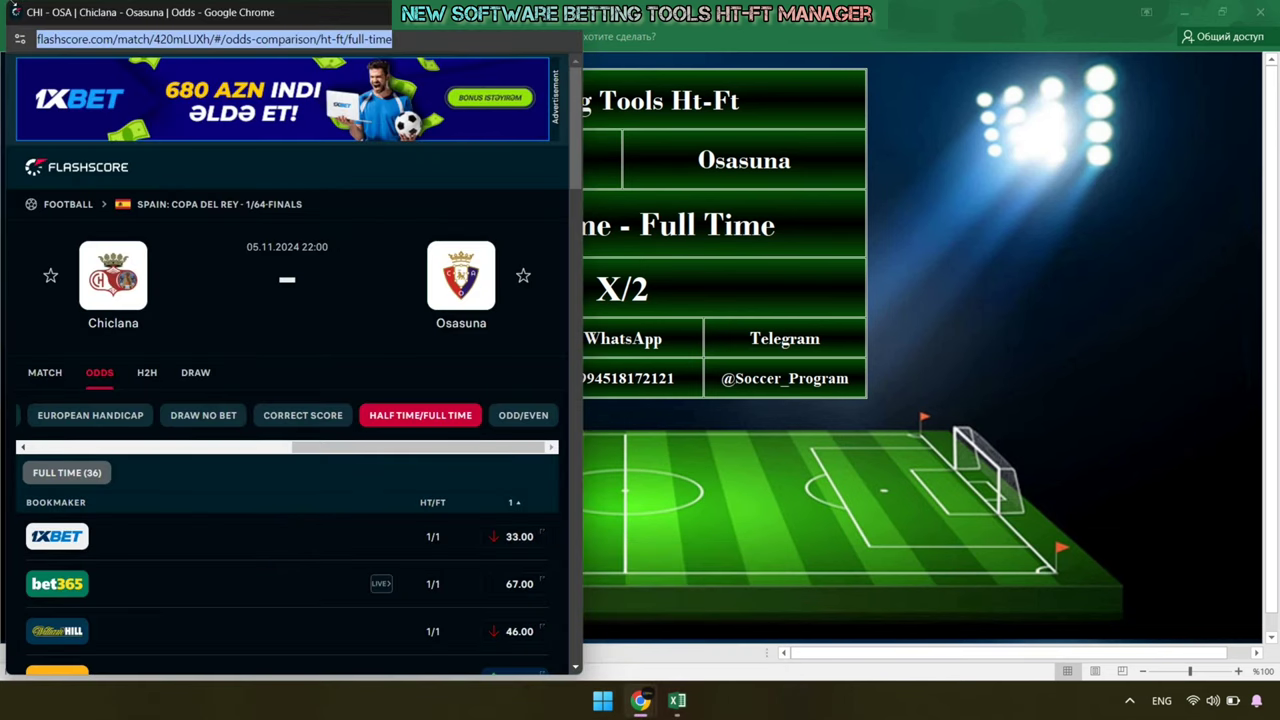
{"action": "mouse_move", "coordinate": [200, 12]}
{"action": "left_mouse_down"}
{"action": "mouse_move", "coordinate": [280, 320]}
{"action": "mouse_move", "coordinate": [592, 370]}
{"action": "mouse_move", "coordinate": [592, 335]}
{"action": "left_mouse_up"}
{"action": "left_click", "coordinate": [585, 361]}
- Scroll the Chiclana–Osasuna odds to the X/2 rows, then close Chrome and return to DataBase
{"action": "scroll", "coordinate": [620, 530], "scroll_direction": "down", "scroll_amount": 3}
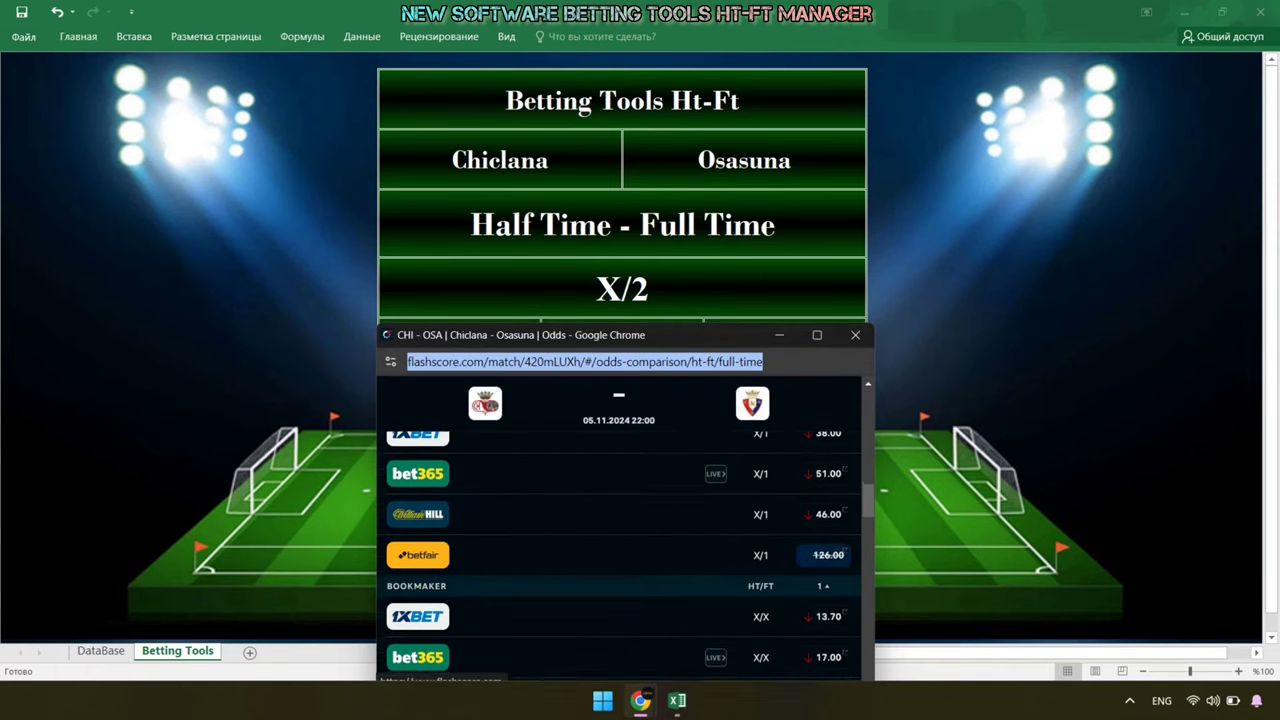
{"action": "scroll", "coordinate": [620, 530], "scroll_direction": "down", "scroll_amount": 3}
{"action": "scroll", "coordinate": [620, 530], "scroll_direction": "down", "scroll_amount": 3}
{"action": "scroll", "coordinate": [620, 530], "scroll_direction": "down", "scroll_amount": 3}
{"action": "scroll", "coordinate": [620, 550], "scroll_direction": "down", "scroll_amount": 2}
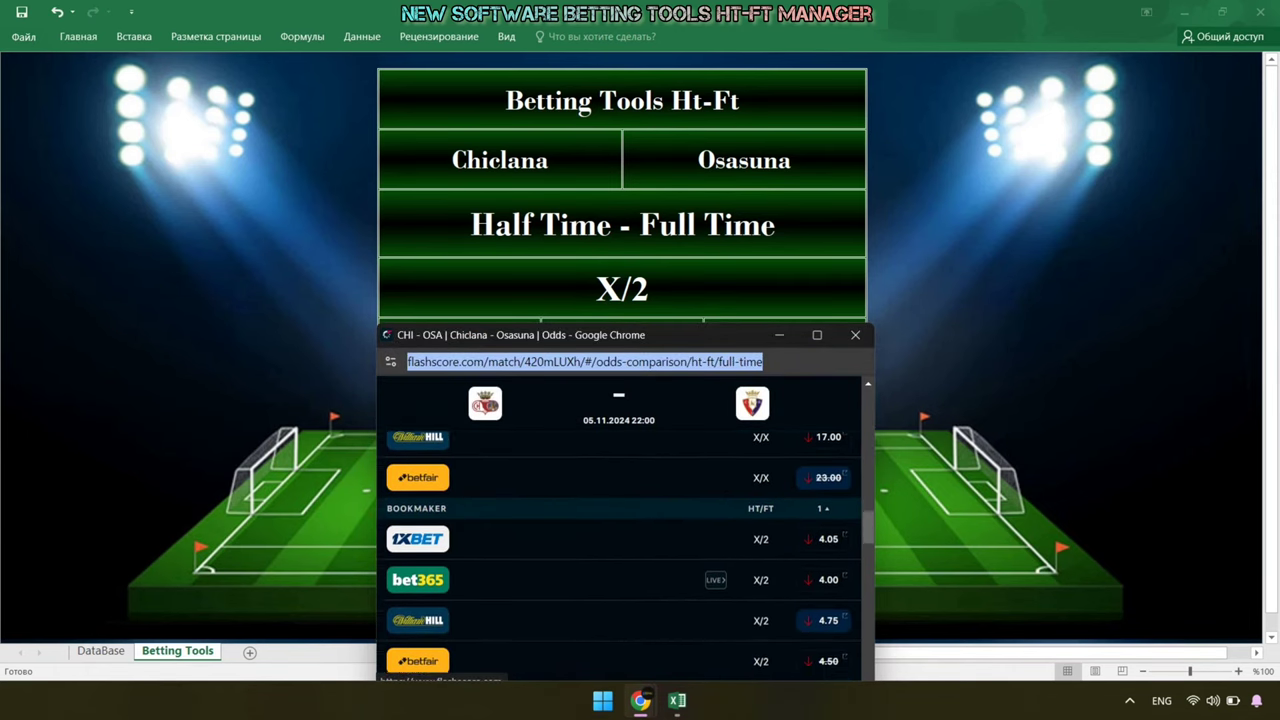
{"action": "scroll", "coordinate": [620, 550], "scroll_direction": "down", "scroll_amount": 2}
{"action": "scroll", "coordinate": [620, 550], "scroll_direction": "down", "scroll_amount": 2}
{"action": "scroll", "coordinate": [620, 550], "scroll_direction": "down", "scroll_amount": 2}
{"action": "scroll", "coordinate": [620, 530], "scroll_direction": "up", "scroll_amount": 10}
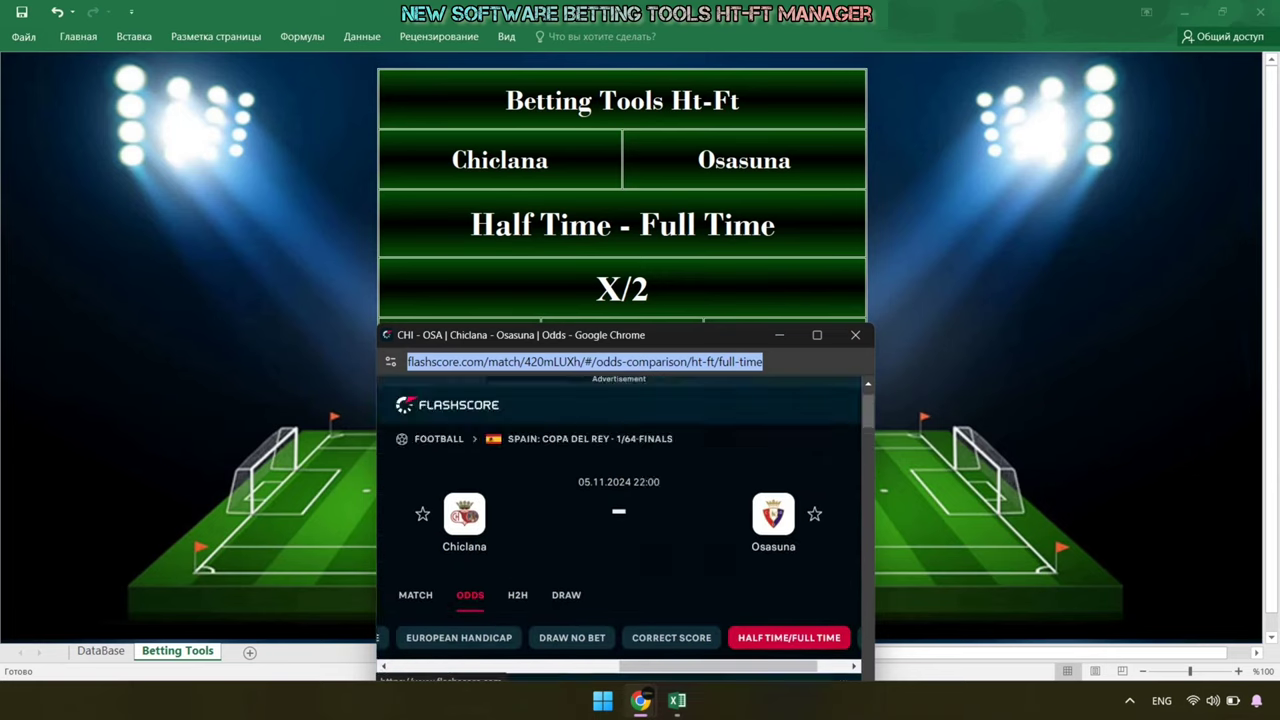
{"action": "scroll", "coordinate": [620, 530], "scroll_direction": "down", "scroll_amount": 1}
{"action": "scroll", "coordinate": [620, 530], "scroll_direction": "up", "scroll_amount": 1}
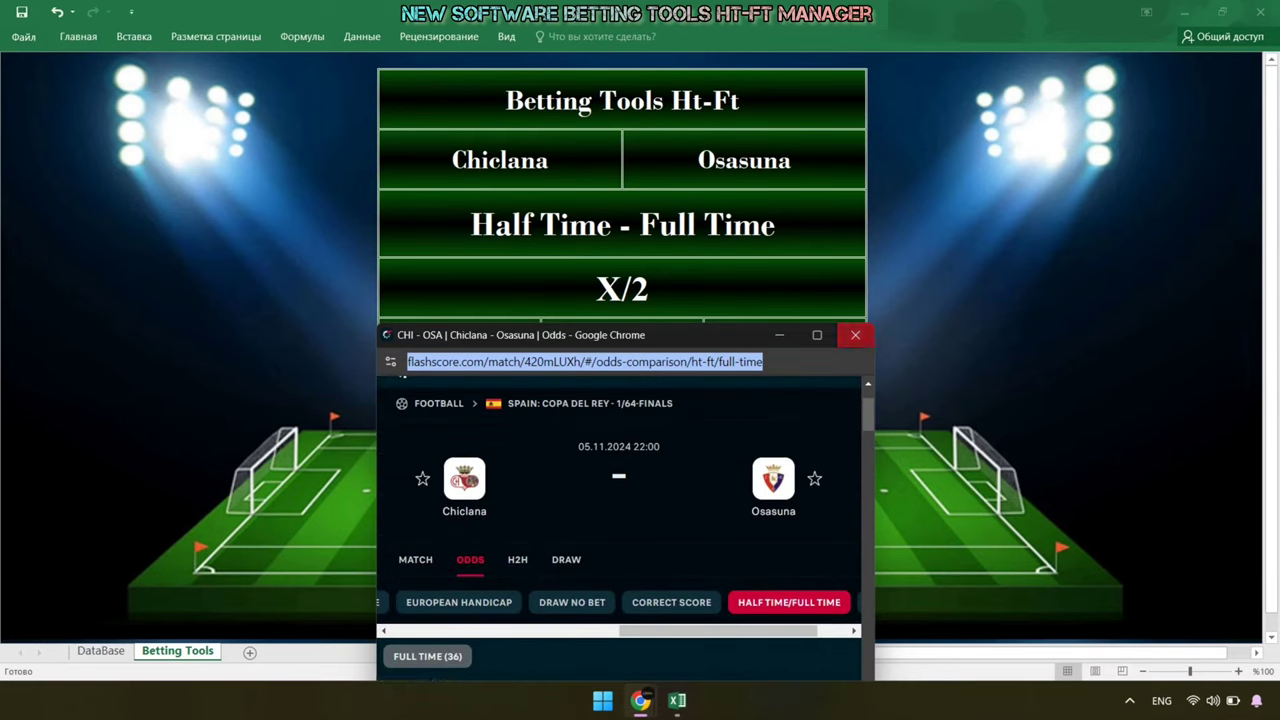
{"action": "left_click", "coordinate": [855, 335]}
{"action": "left_click", "coordinate": [100, 651]}
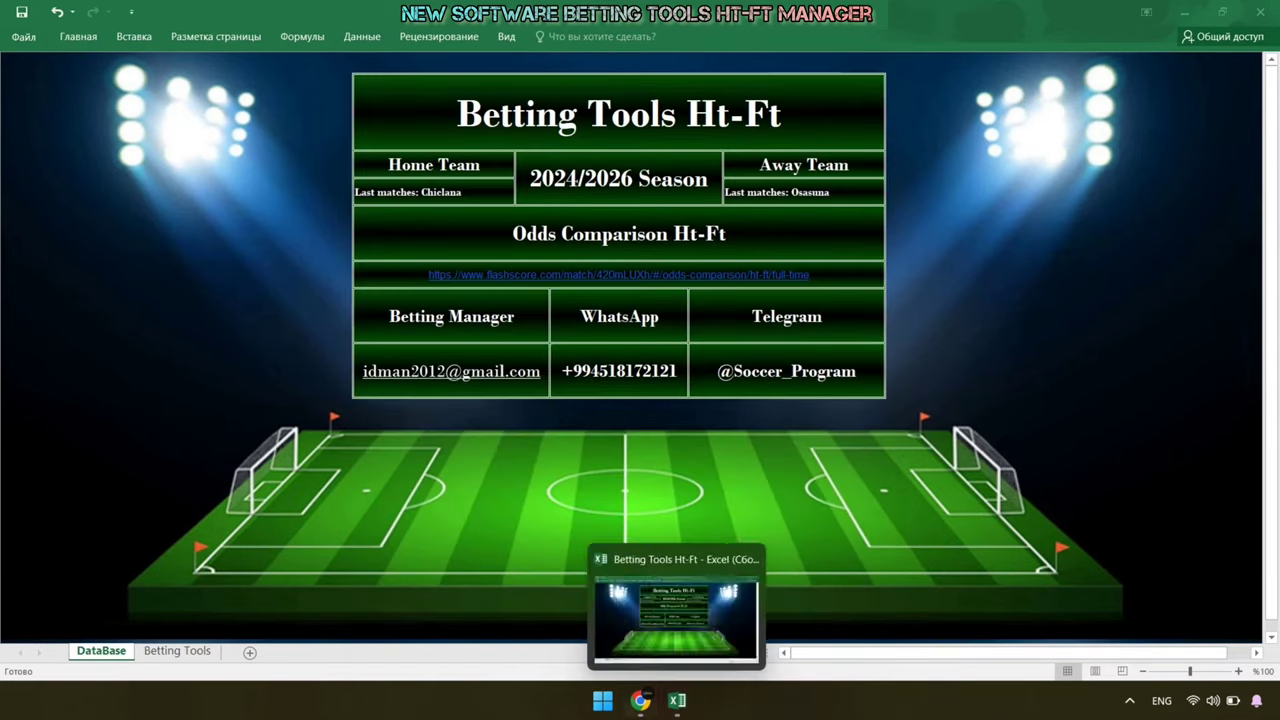
- Copy Burton's last home matches from the Burton–Crawley H2H into the Home Team cell
{"action": "left_click", "coordinate": [641, 700]}
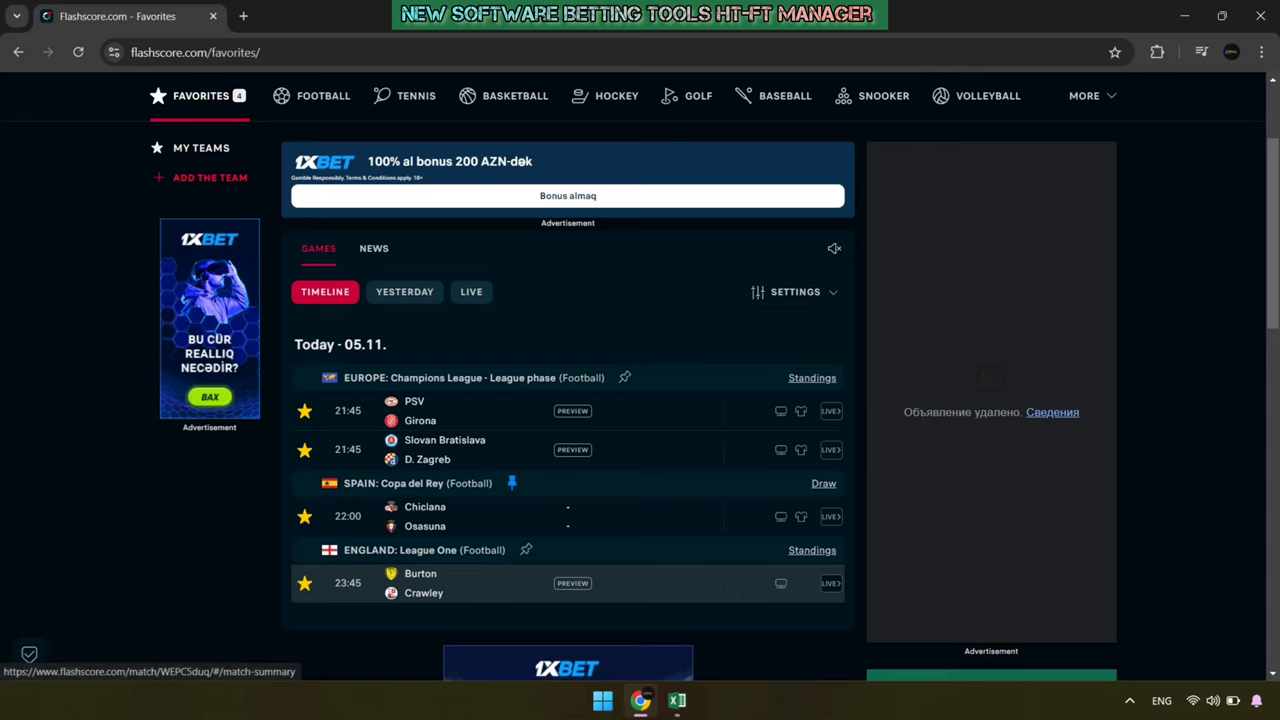
{"action": "left_click", "coordinate": [480, 583]}
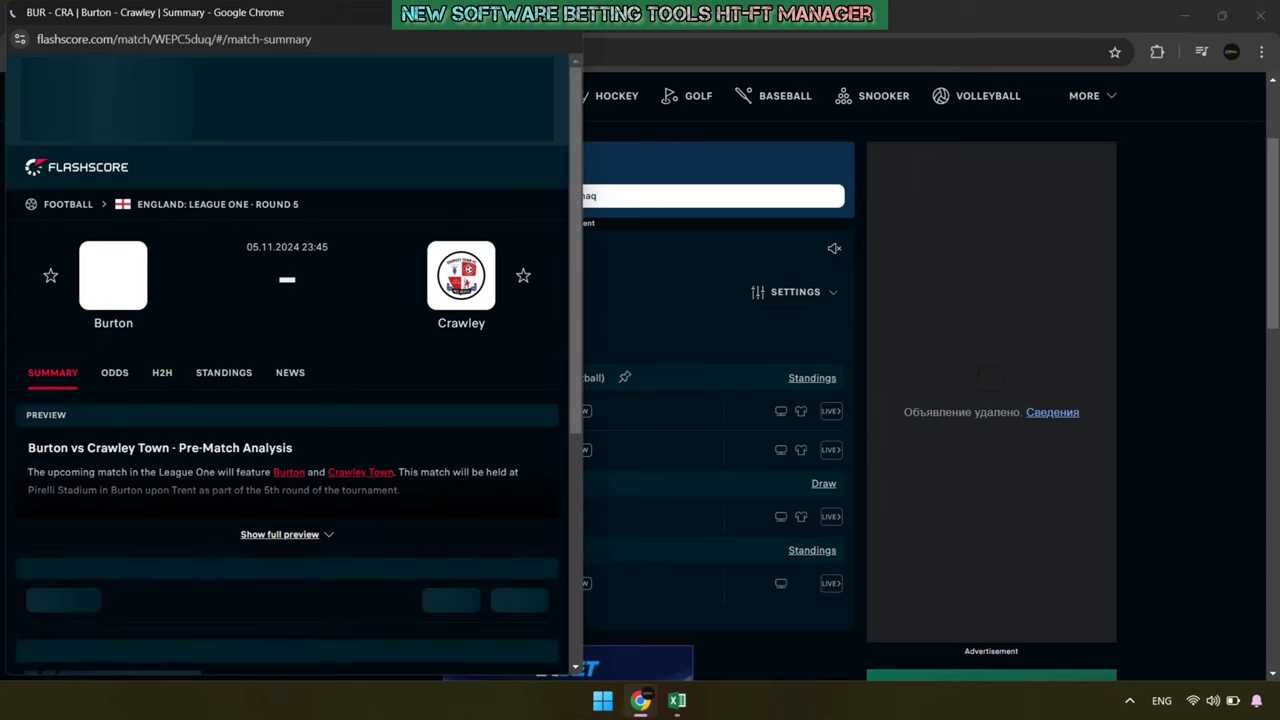
{"action": "left_click", "coordinate": [162, 372]}
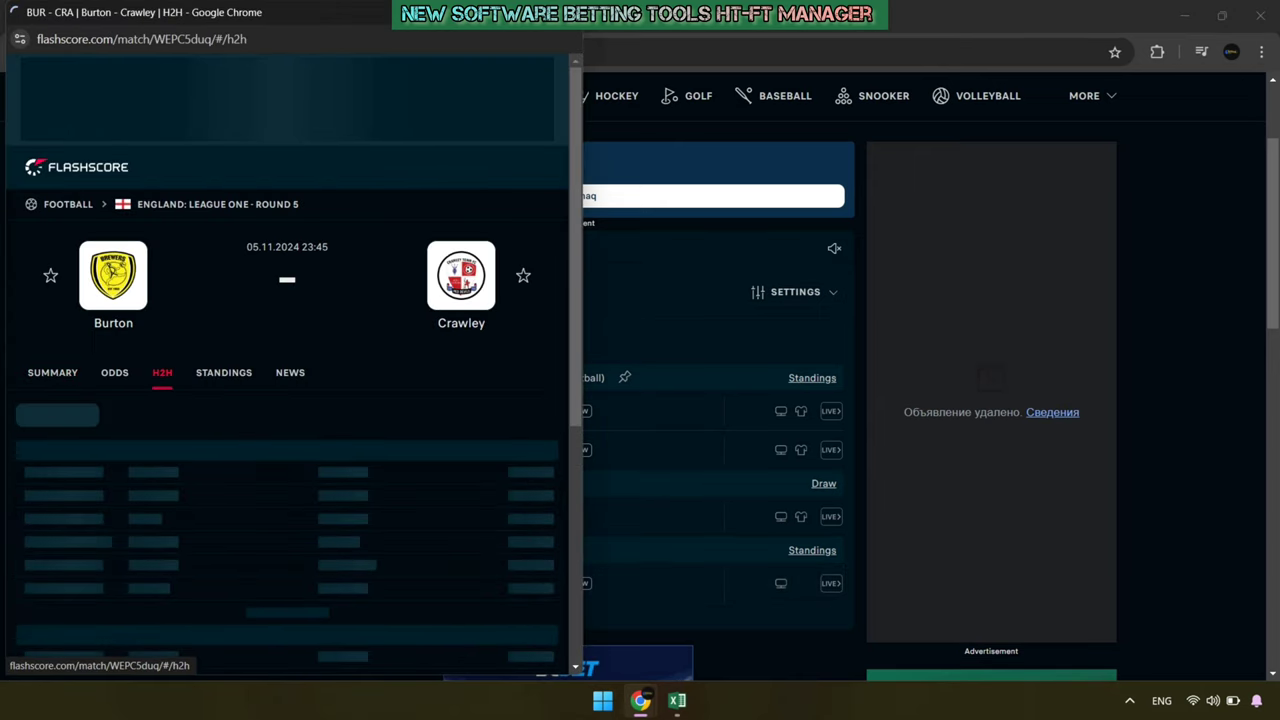
{"action": "scroll", "coordinate": [287, 400], "scroll_direction": "down", "scroll_amount": 2}
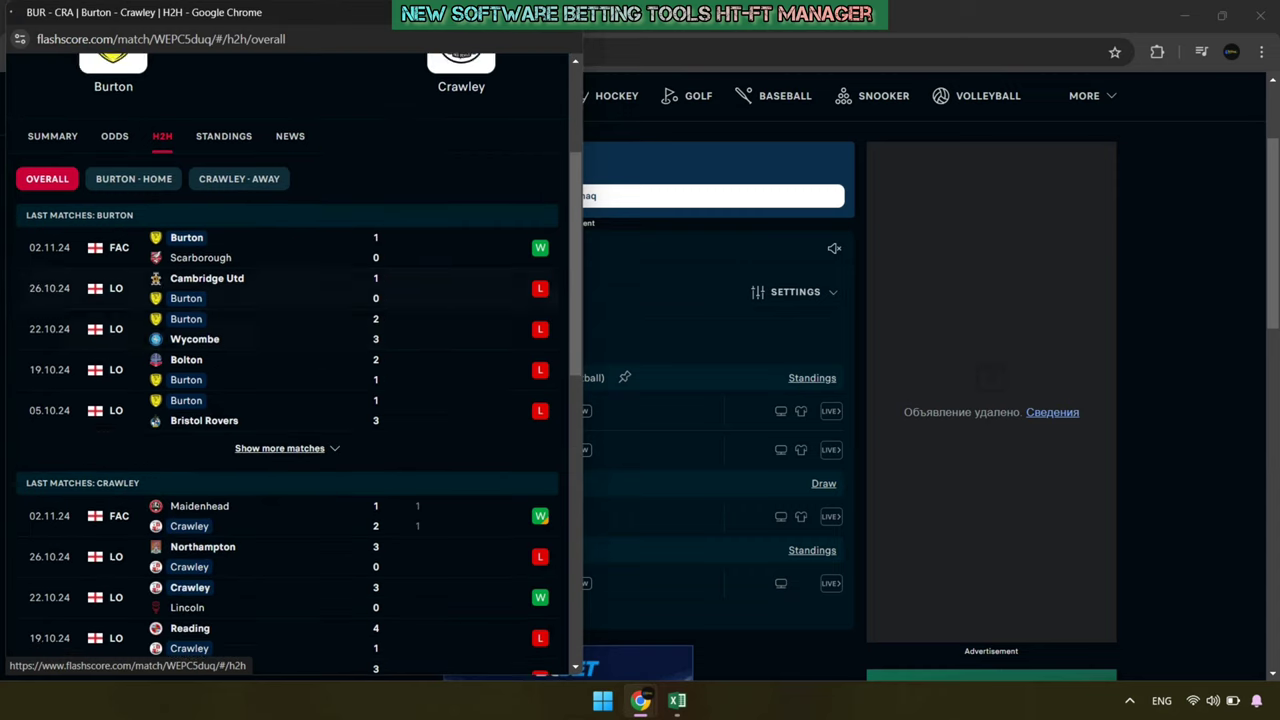
{"action": "left_click", "coordinate": [134, 164]}
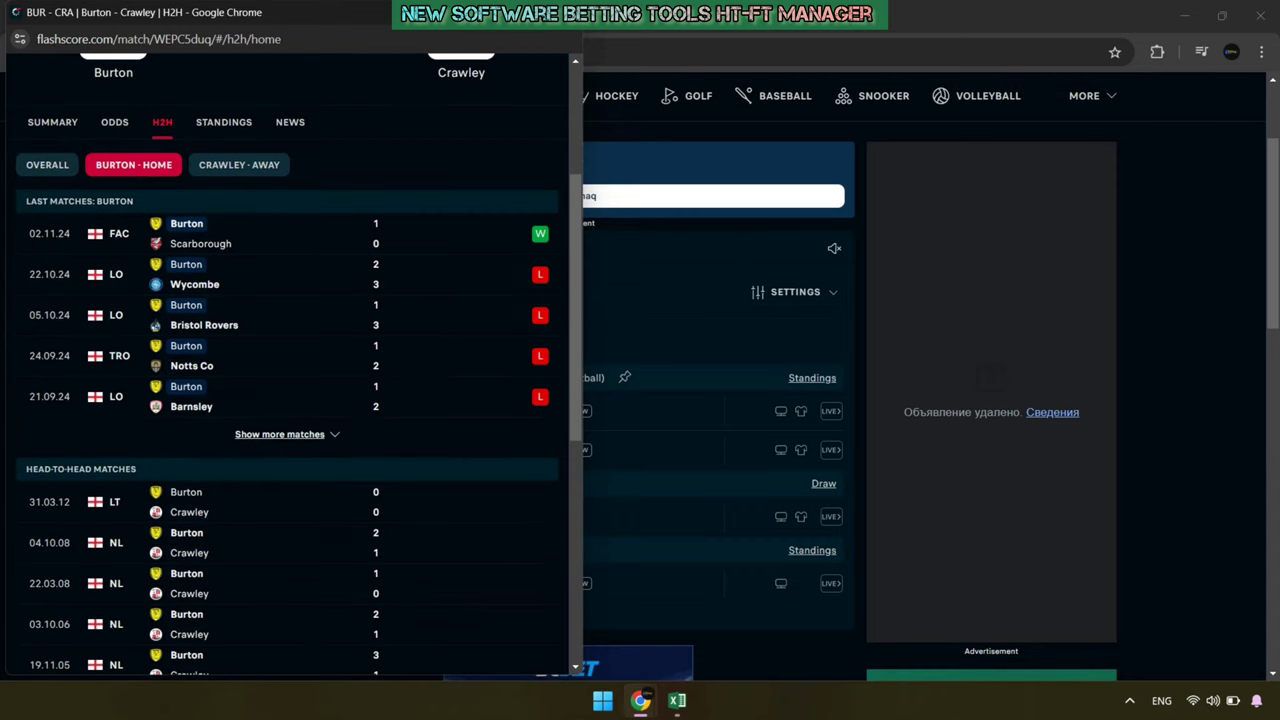
{"action": "mouse_move", "coordinate": [26, 201]}
{"action": "left_mouse_down"}
{"action": "mouse_move", "coordinate": [240, 325]}
{"action": "mouse_move", "coordinate": [345, 434]}
{"action": "left_mouse_up"}
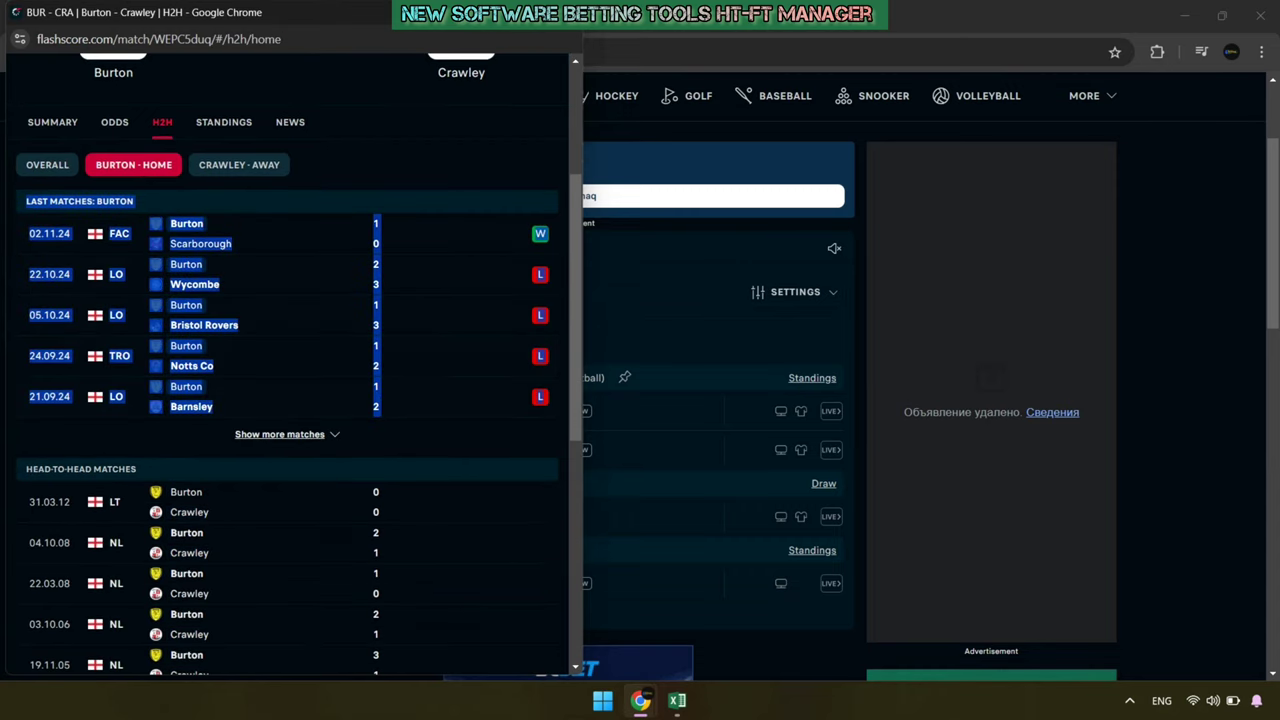
{"action": "right_click", "coordinate": [548, 406]}
{"action": "left_click", "coordinate": [585, 418]}
{"action": "key", "text": "alt+Tab"}
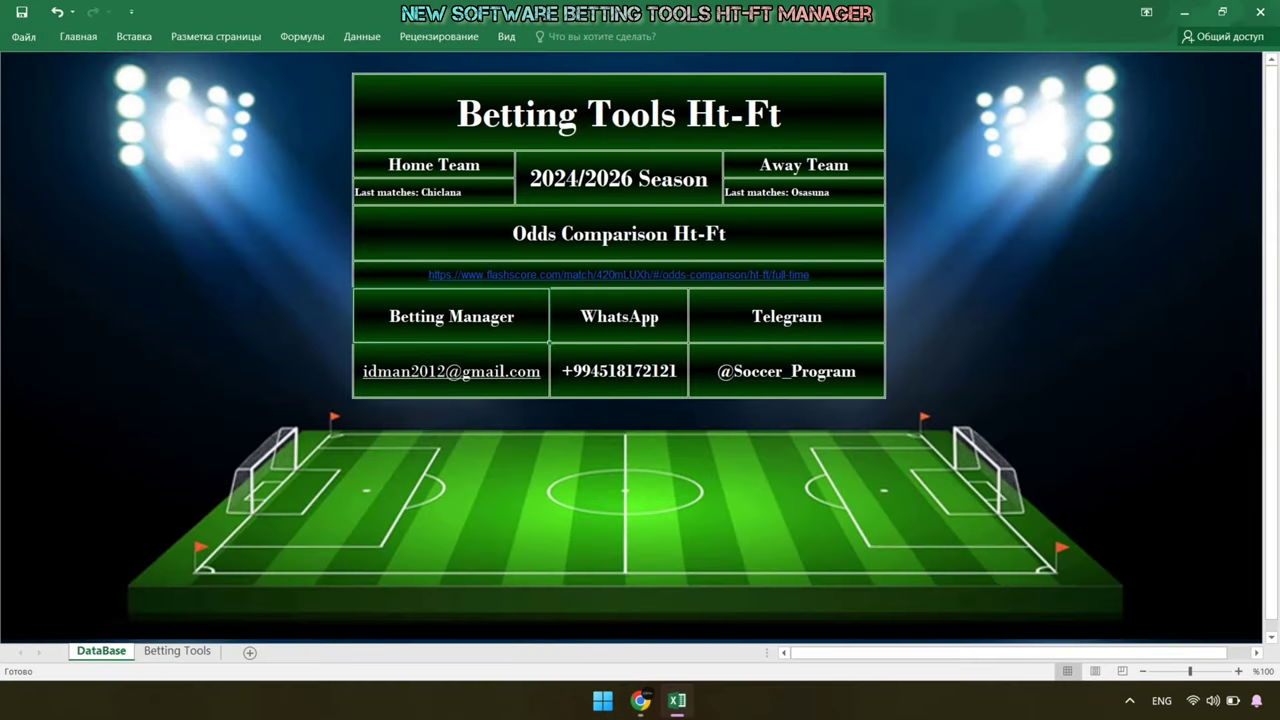
{"action": "right_click", "coordinate": [370, 192]}
{"action": "left_click", "coordinate": [422, 259]}
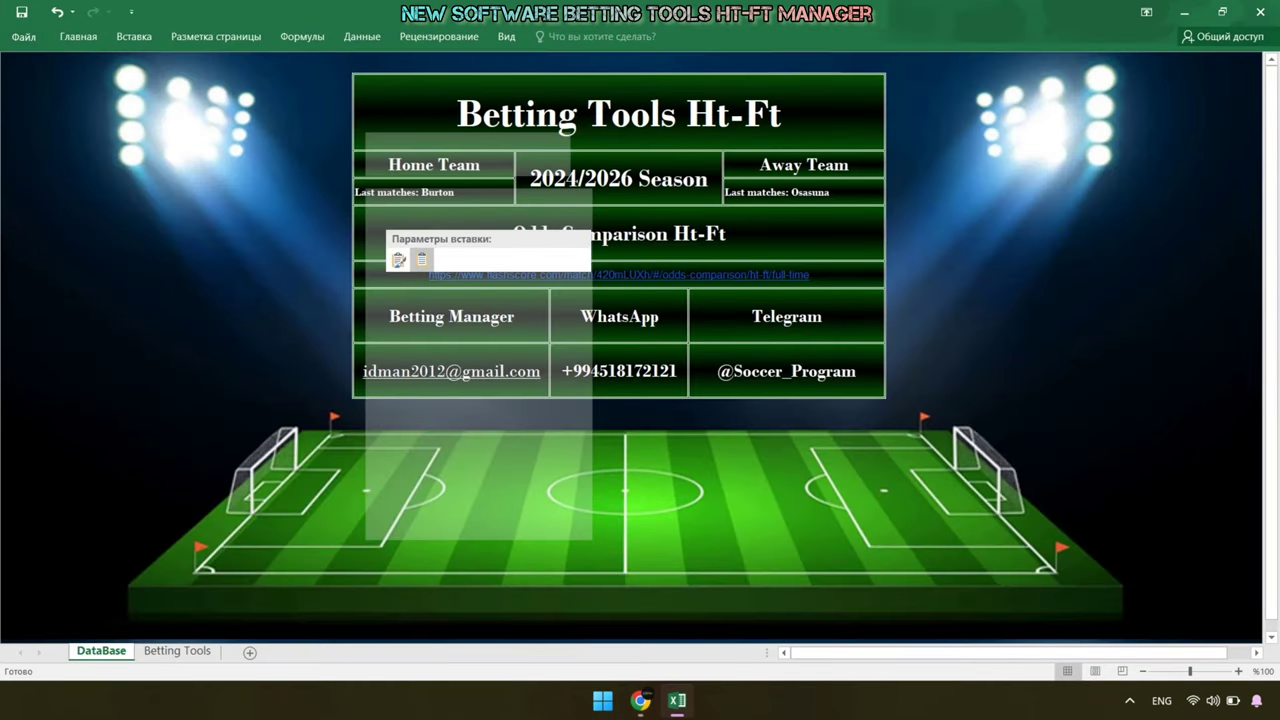
- Copy Crawley's last away matches into the workbook's Away Team cell
{"action": "key", "text": "alt+Tab"}
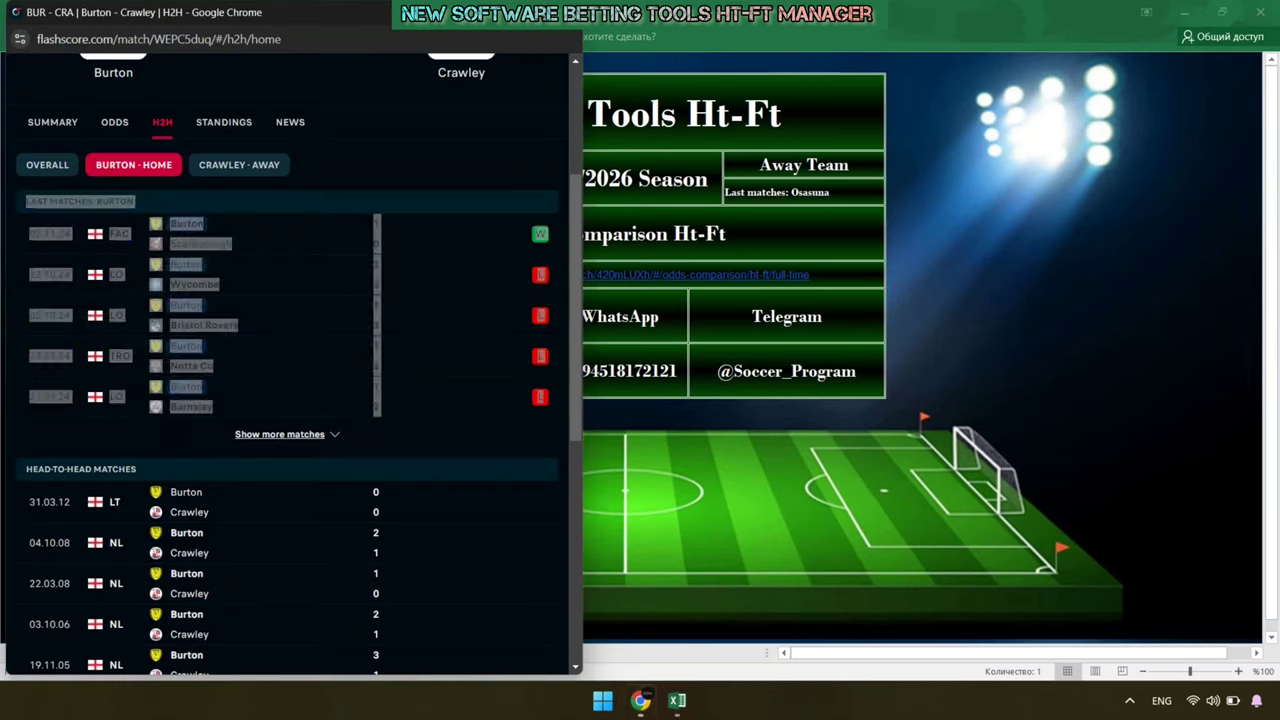
{"action": "left_click", "coordinate": [238, 164]}
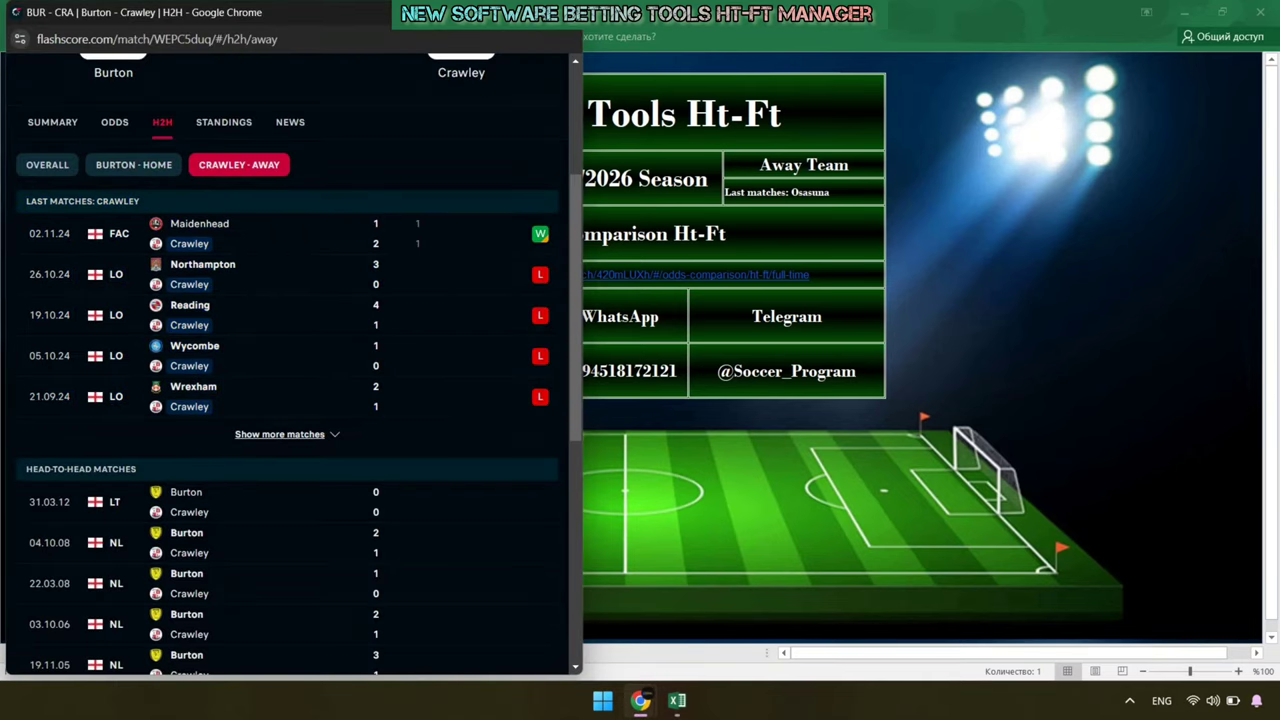
{"action": "left_click_drag", "start_coordinate": [26, 200], "coordinate": [380, 406]}
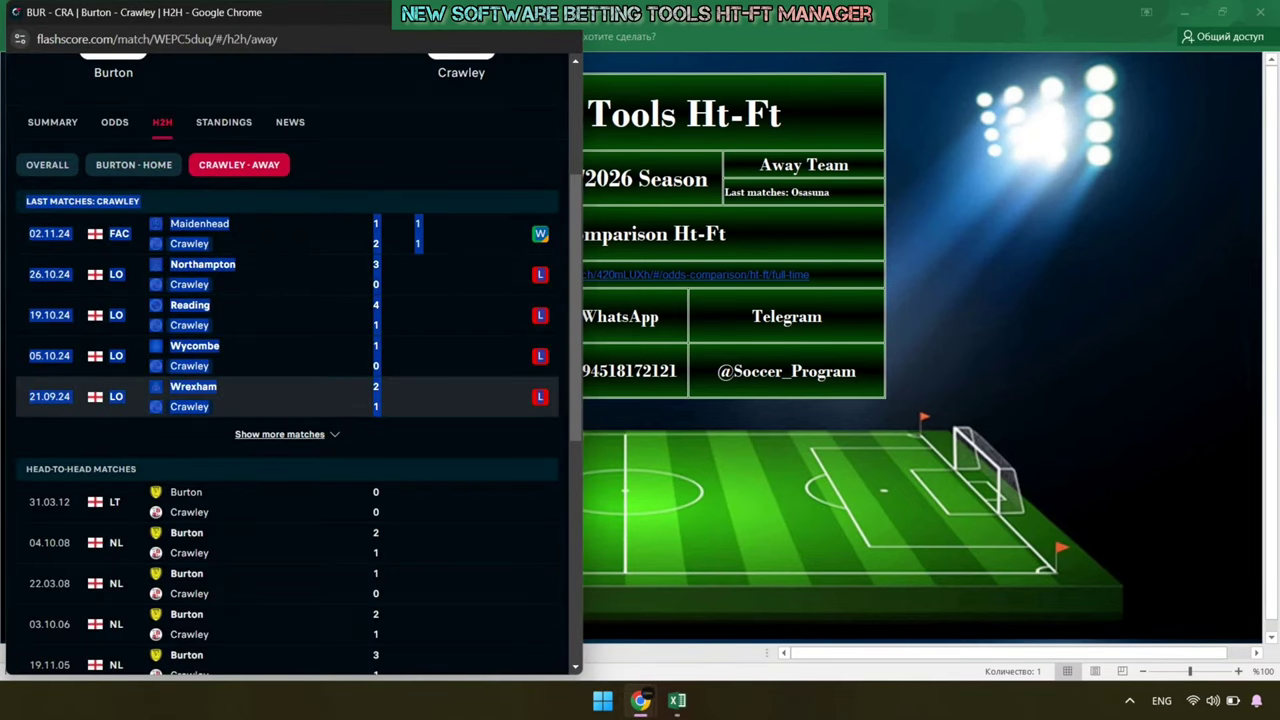
{"action": "right_click", "coordinate": [540, 400]}
{"action": "left_click", "coordinate": [580, 423]}
{"action": "key", "text": "alt+Tab"}
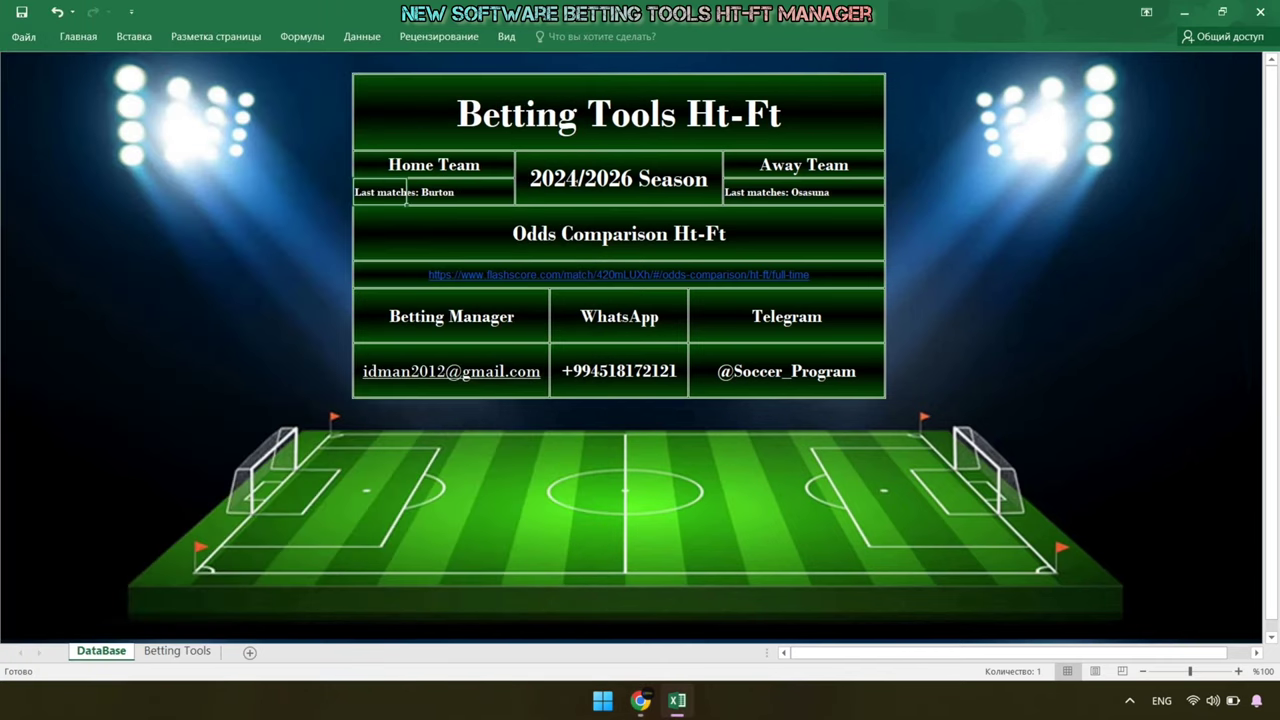
{"action": "right_click", "coordinate": [777, 195]}
{"action": "left_click", "coordinate": [798, 257]}
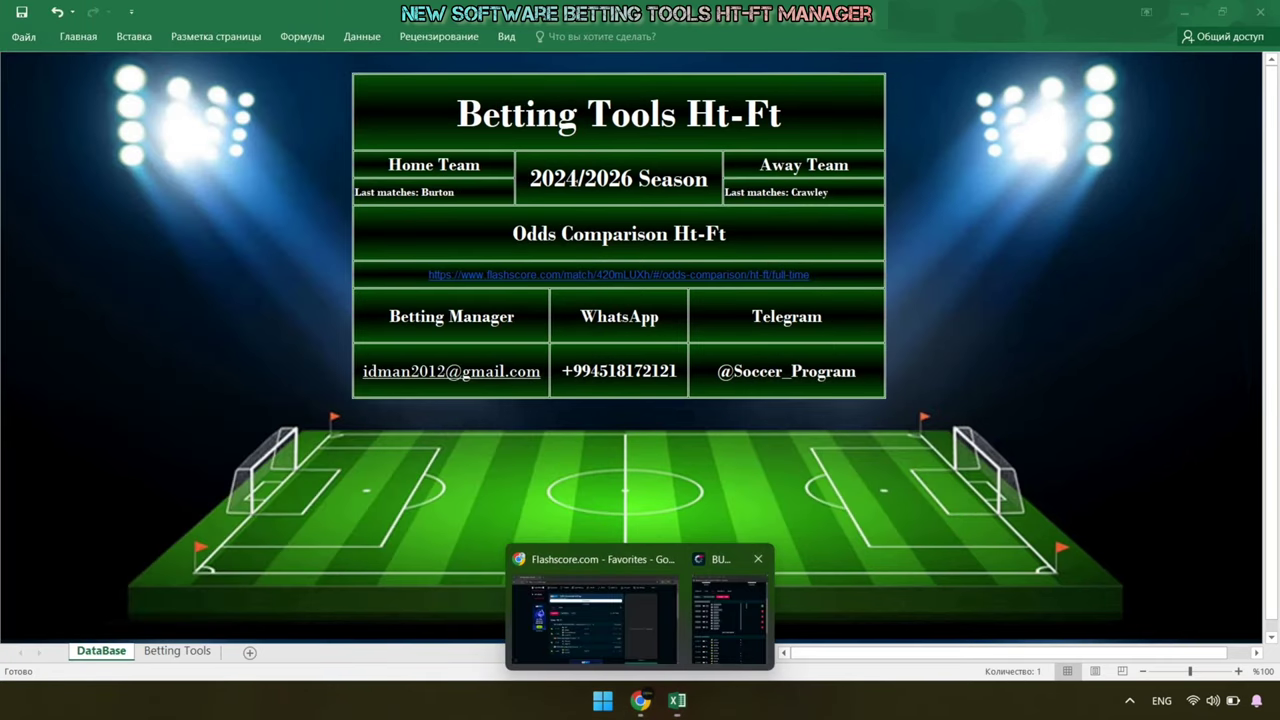
- Open the Burton–Crawley Half Time/Full Time odds and copy the page address
{"action": "left_click", "coordinate": [603, 606]}
{"action": "left_click", "coordinate": [114, 122]}
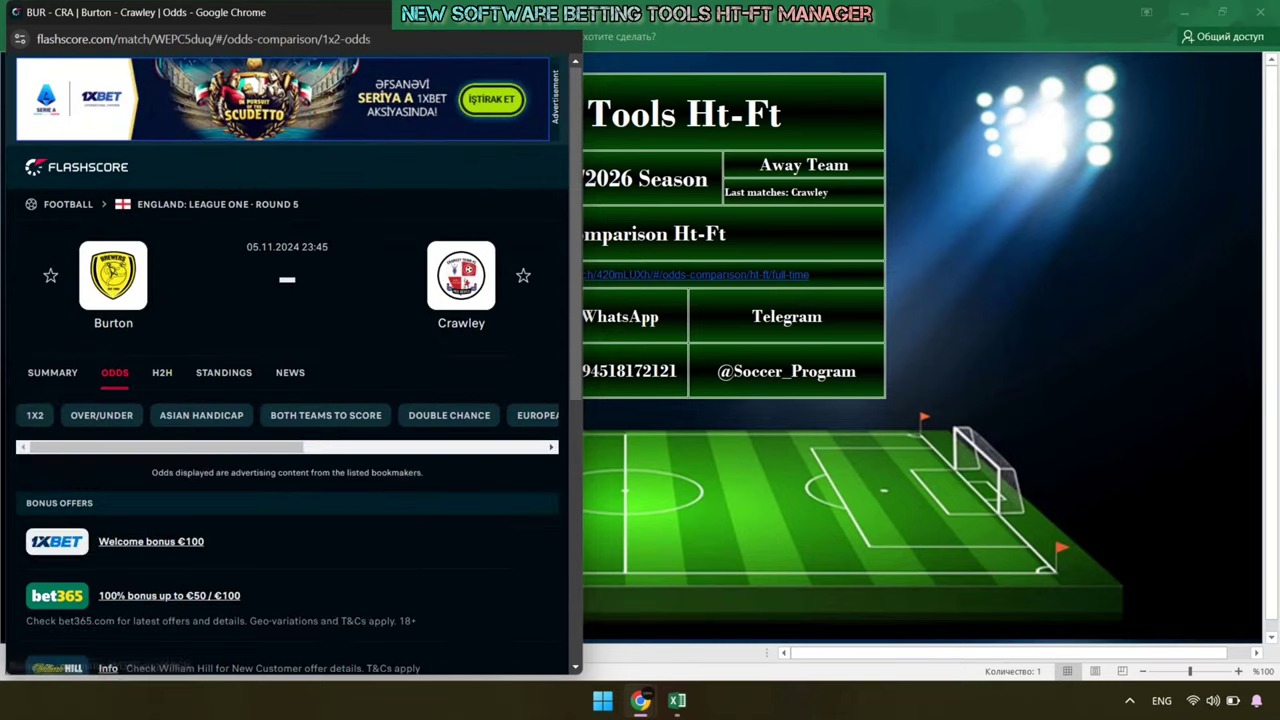
{"action": "scroll", "coordinate": [287, 415], "scroll_direction": "right", "scroll_amount": 5}
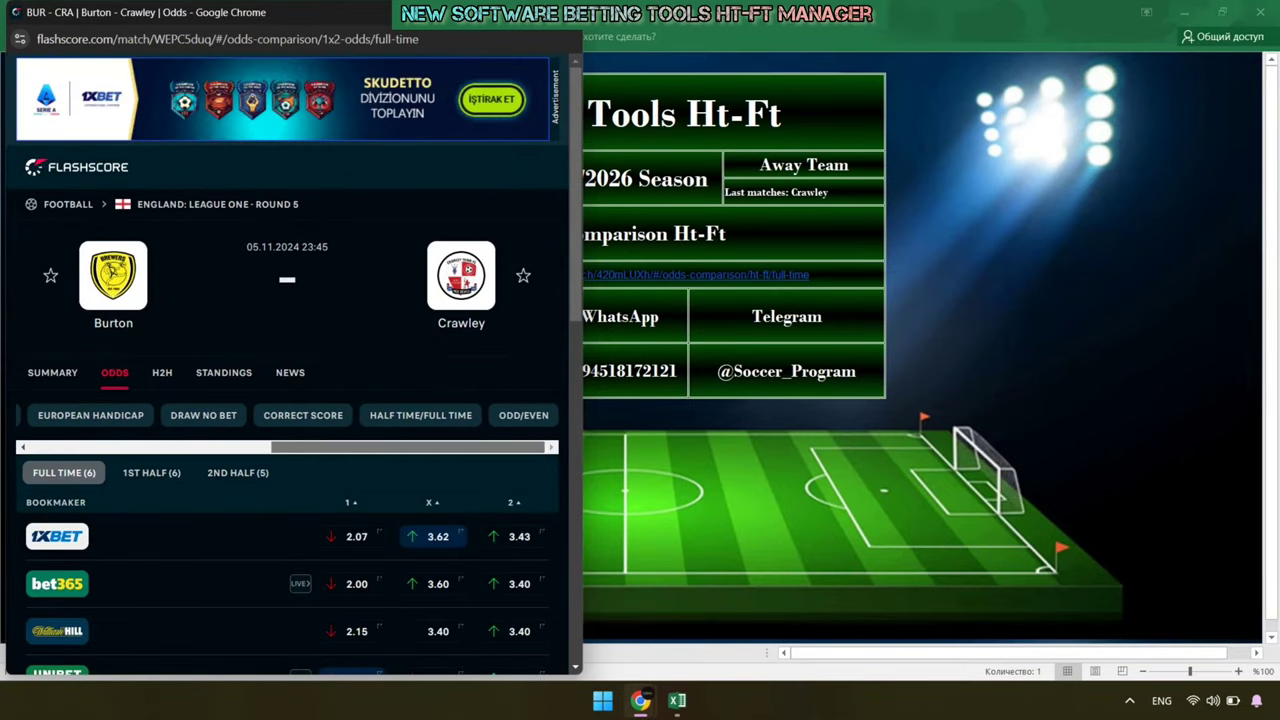
{"action": "left_click", "coordinate": [420, 415]}
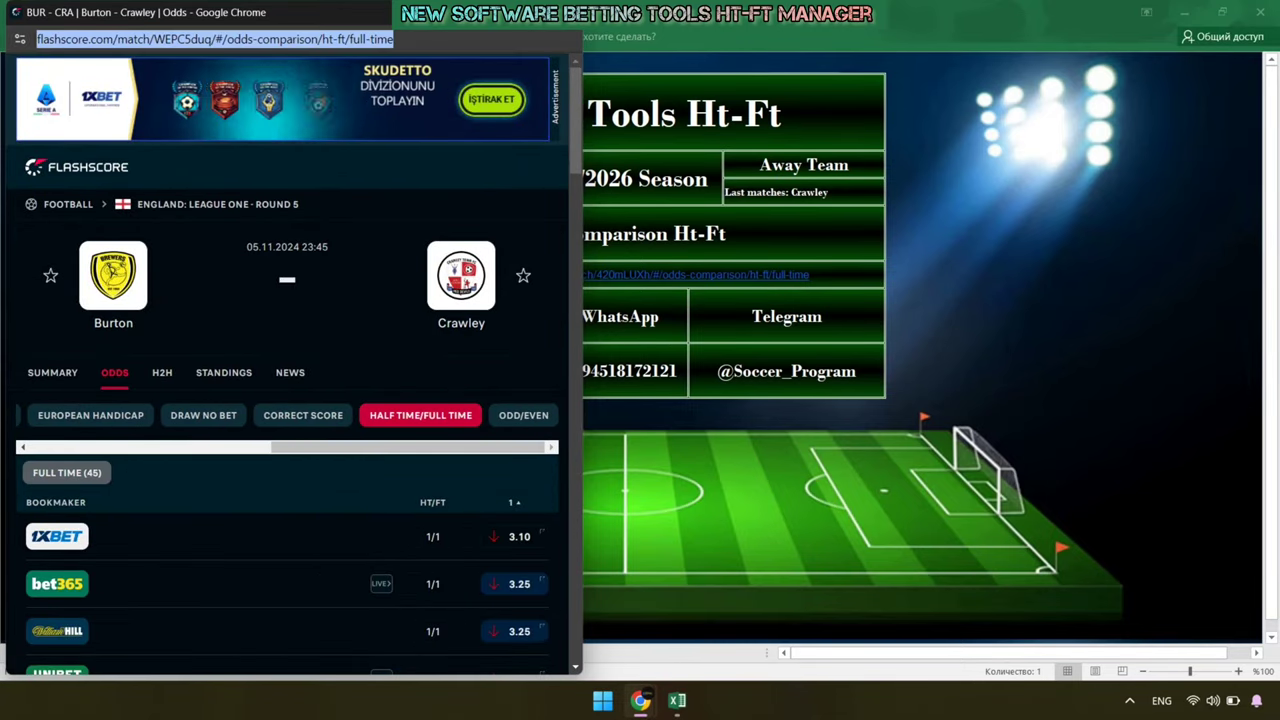
{"action": "right_click", "coordinate": [360, 39]}
{"action": "left_click", "coordinate": [425, 158]}
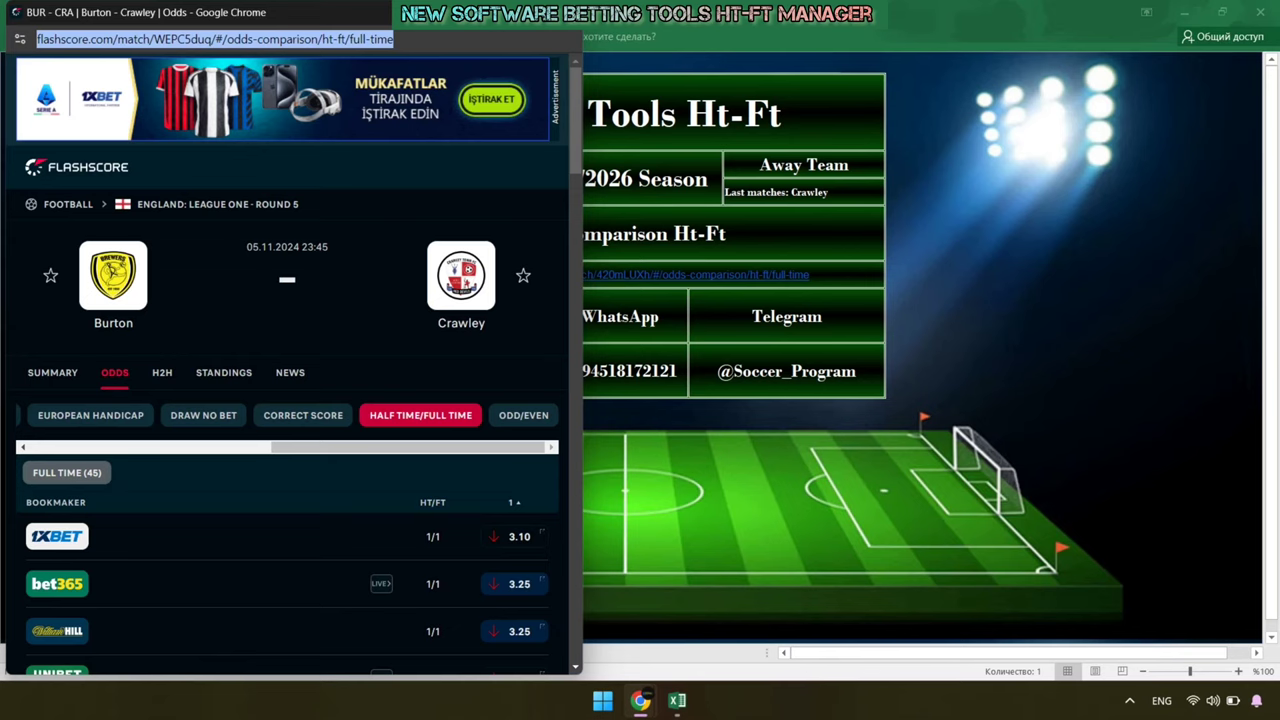
- Replace the odds link cell with the new HT/FT address and view Betting Tools predicting X/X
{"action": "left_click", "coordinate": [776, 197]}
{"action": "right_click", "coordinate": [834, 274]}
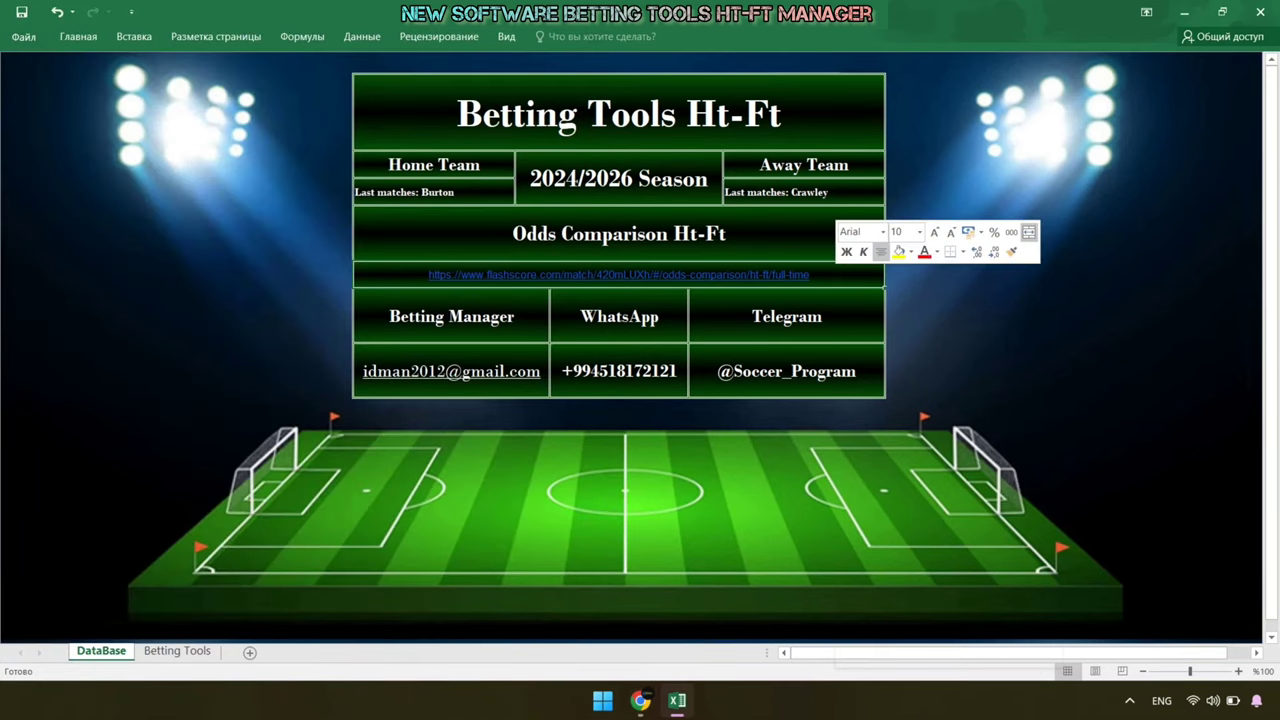
{"action": "key", "text": "Escape"}
{"action": "key", "text": "Delete"}
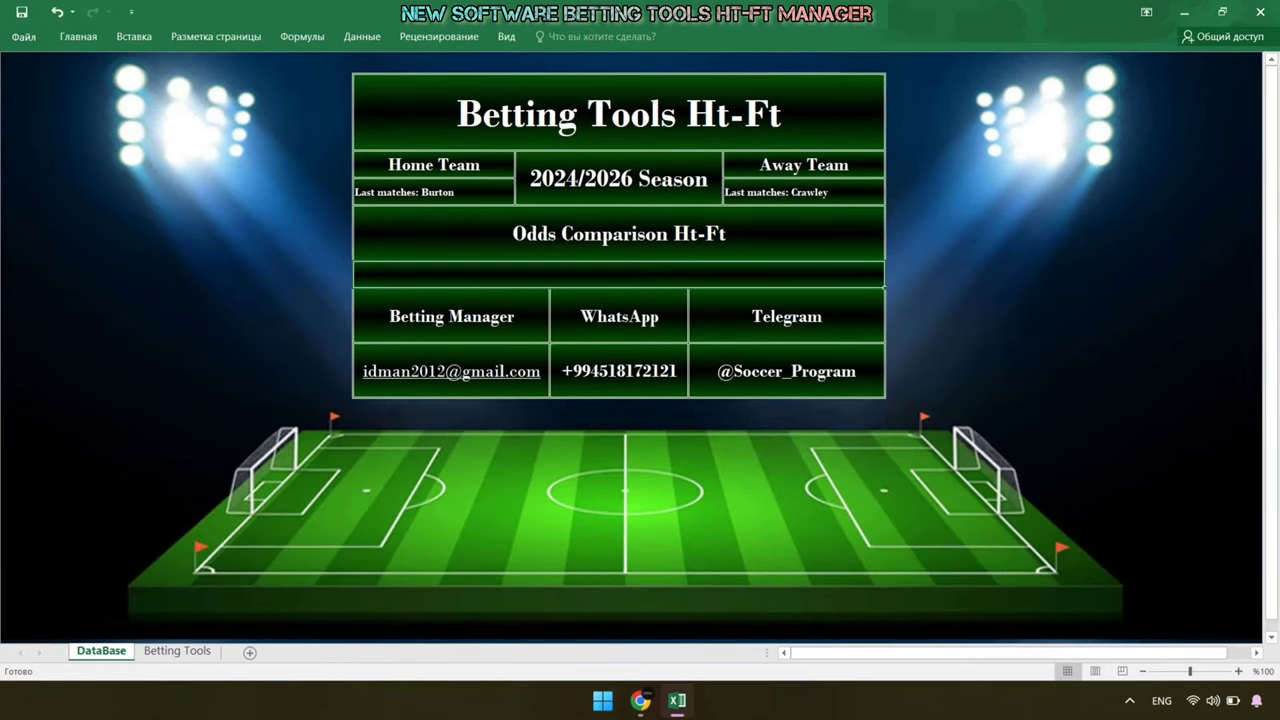
{"action": "double_click", "coordinate": [614, 274]}
{"action": "right_click", "coordinate": [614, 277]}
{"action": "left_click", "coordinate": [646, 349]}
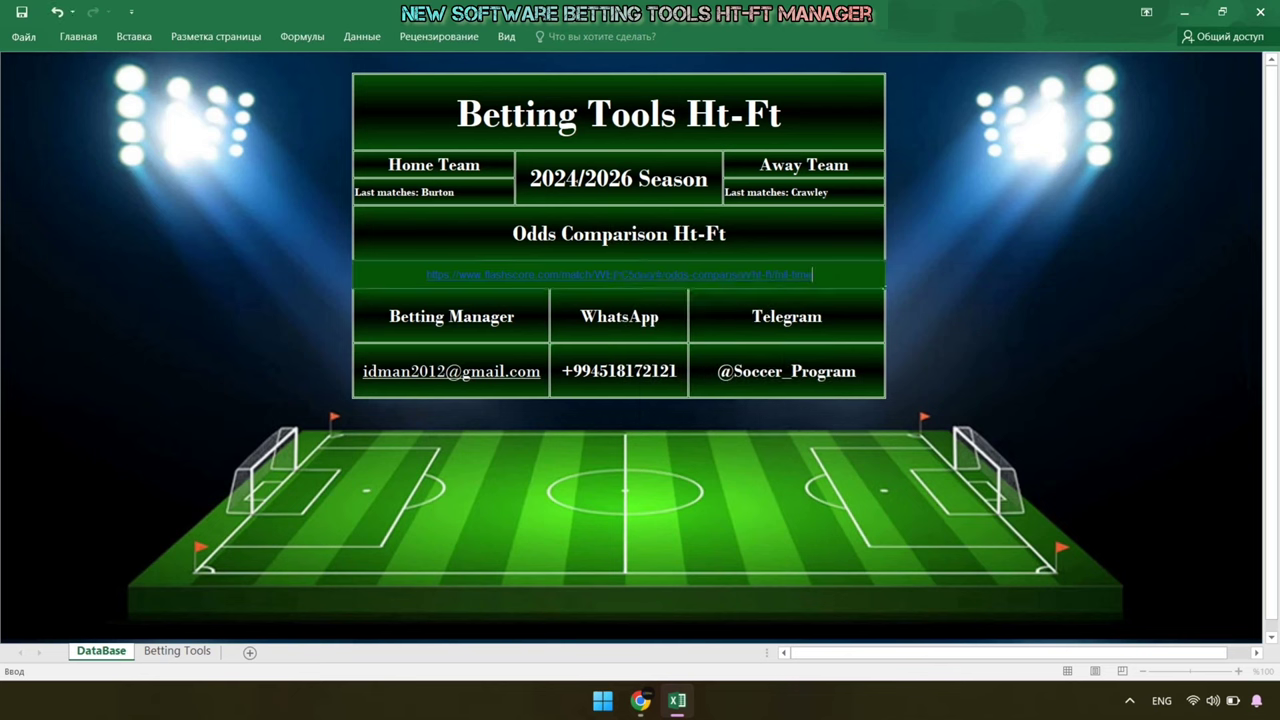
{"action": "key", "text": "Return"}
{"action": "left_click", "coordinate": [177, 651]}
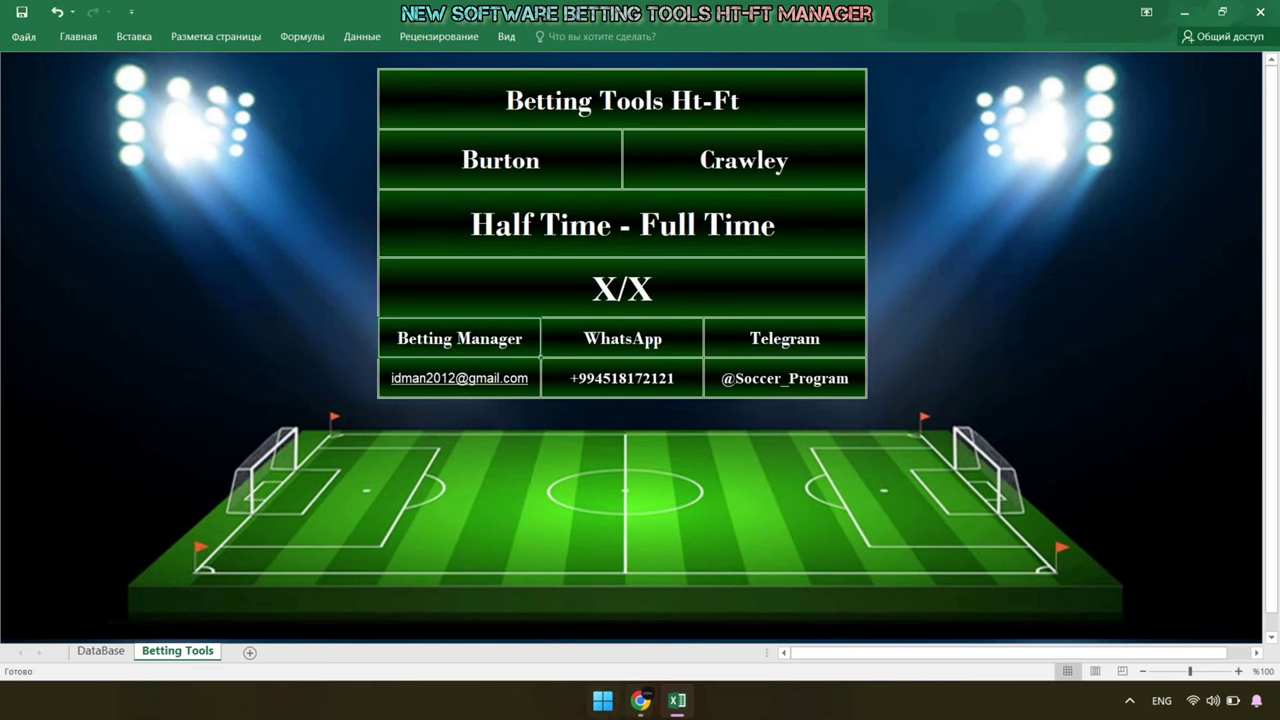
- Centre the Burton–Crawley HT/FT odds window over Excel, scroll through the odds and back up
{"action": "left_click", "coordinate": [640, 700]}
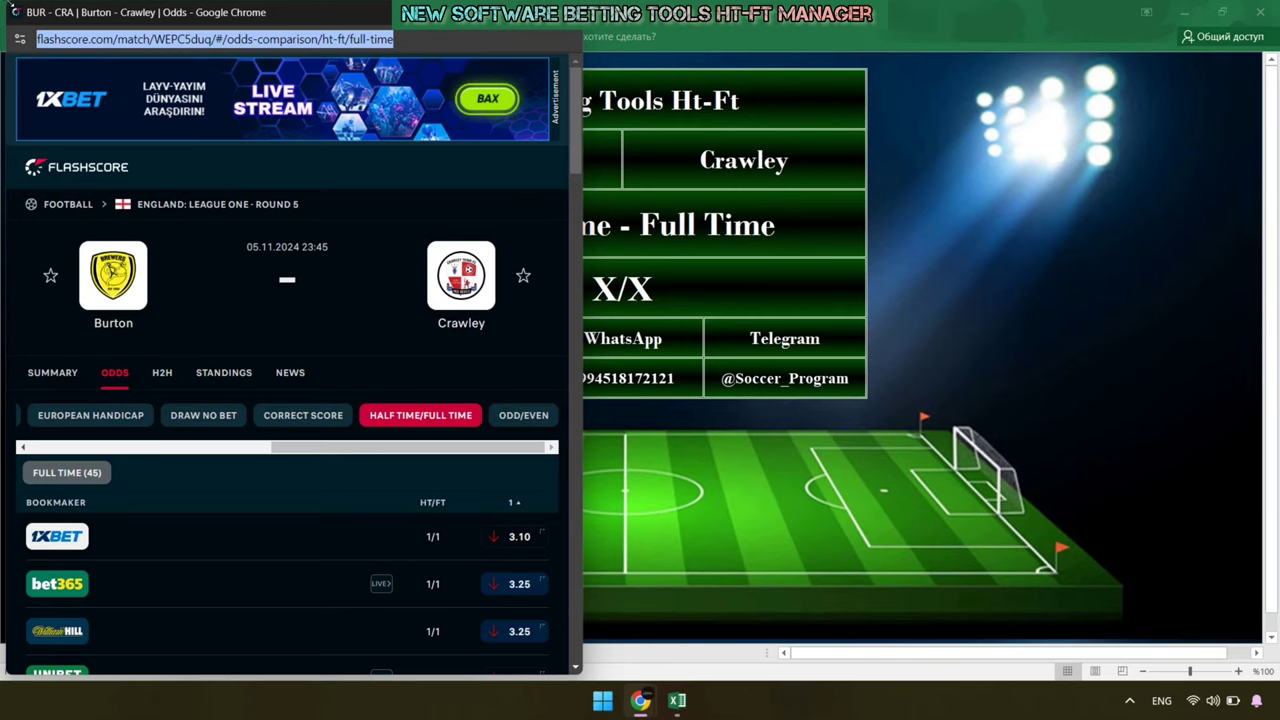
{"action": "left_click_drag", "start_coordinate": [66, 12], "coordinate": [427, 346]}
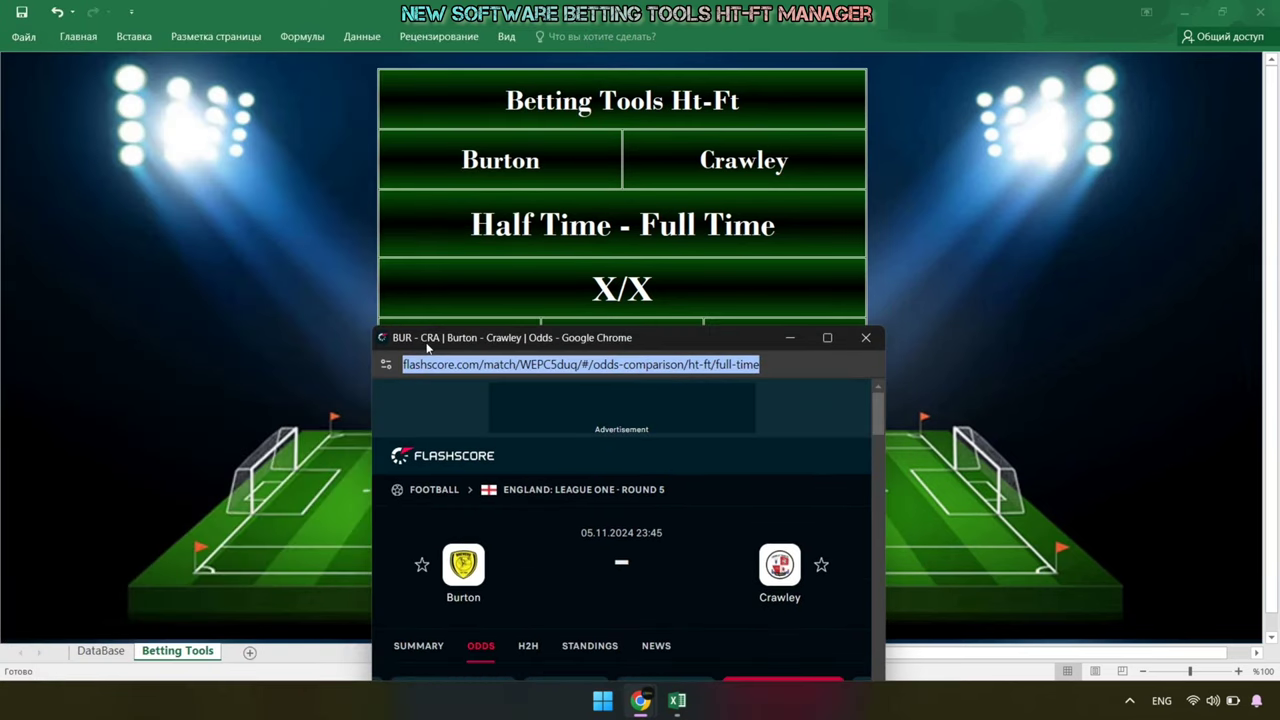
{"action": "scroll", "coordinate": [627, 530], "scroll_direction": "down", "scroll_amount": 2}
{"action": "scroll", "coordinate": [627, 530], "scroll_direction": "down", "scroll_amount": 3}
{"action": "scroll", "coordinate": [627, 530], "scroll_direction": "down", "scroll_amount": 3}
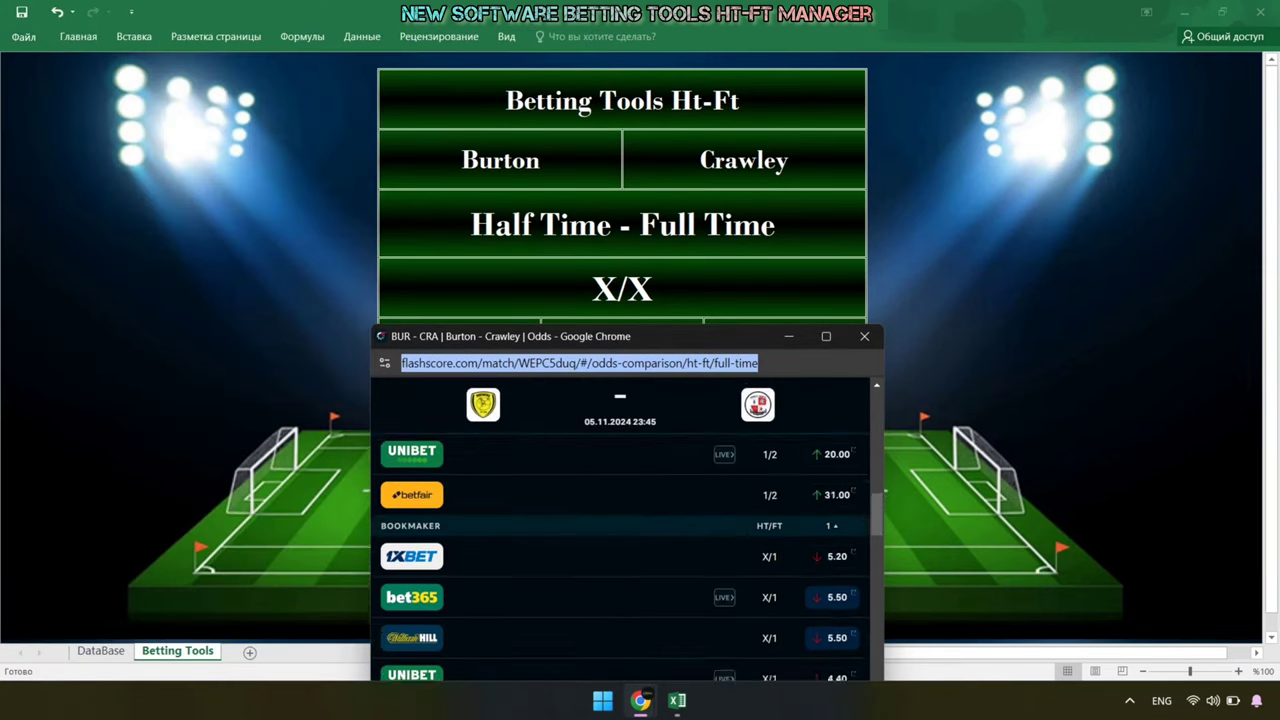
{"action": "scroll", "coordinate": [627, 530], "scroll_direction": "down", "scroll_amount": 1}
{"action": "scroll", "coordinate": [627, 530], "scroll_direction": "down", "scroll_amount": 2}
{"action": "scroll", "coordinate": [627, 530], "scroll_direction": "down", "scroll_amount": 1}
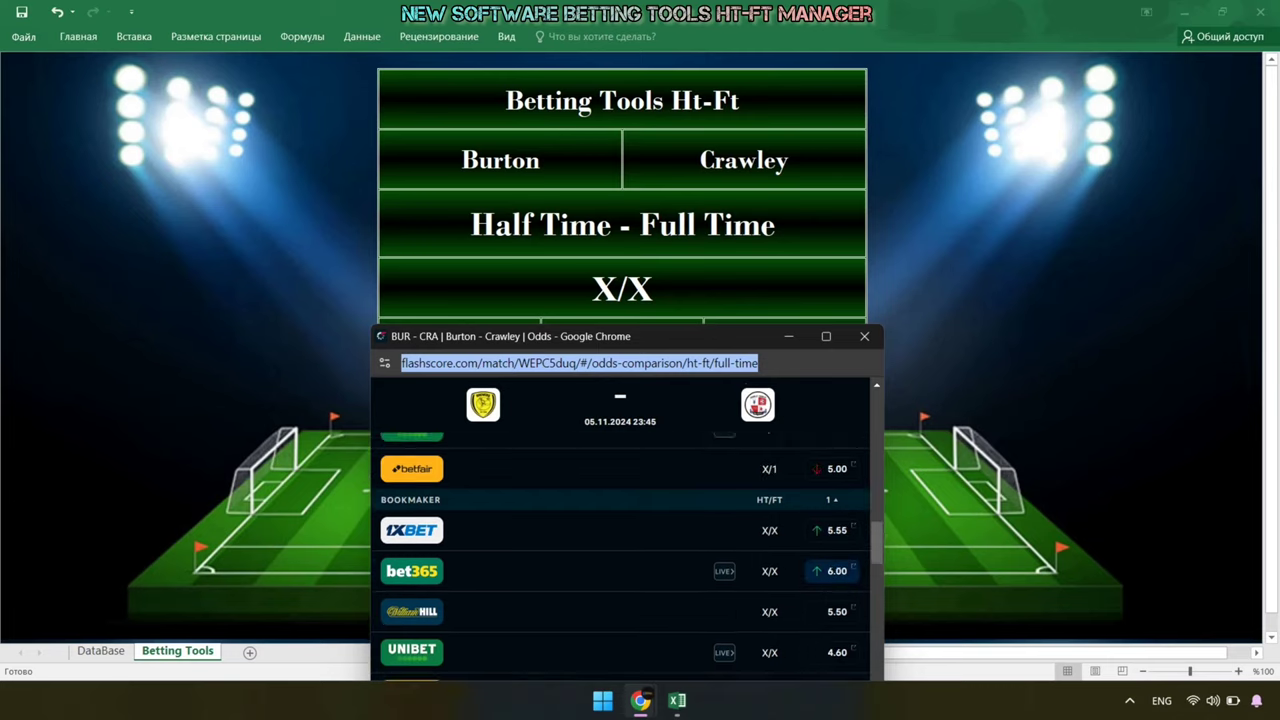
{"action": "scroll", "coordinate": [627, 530], "scroll_direction": "down", "scroll_amount": 1}
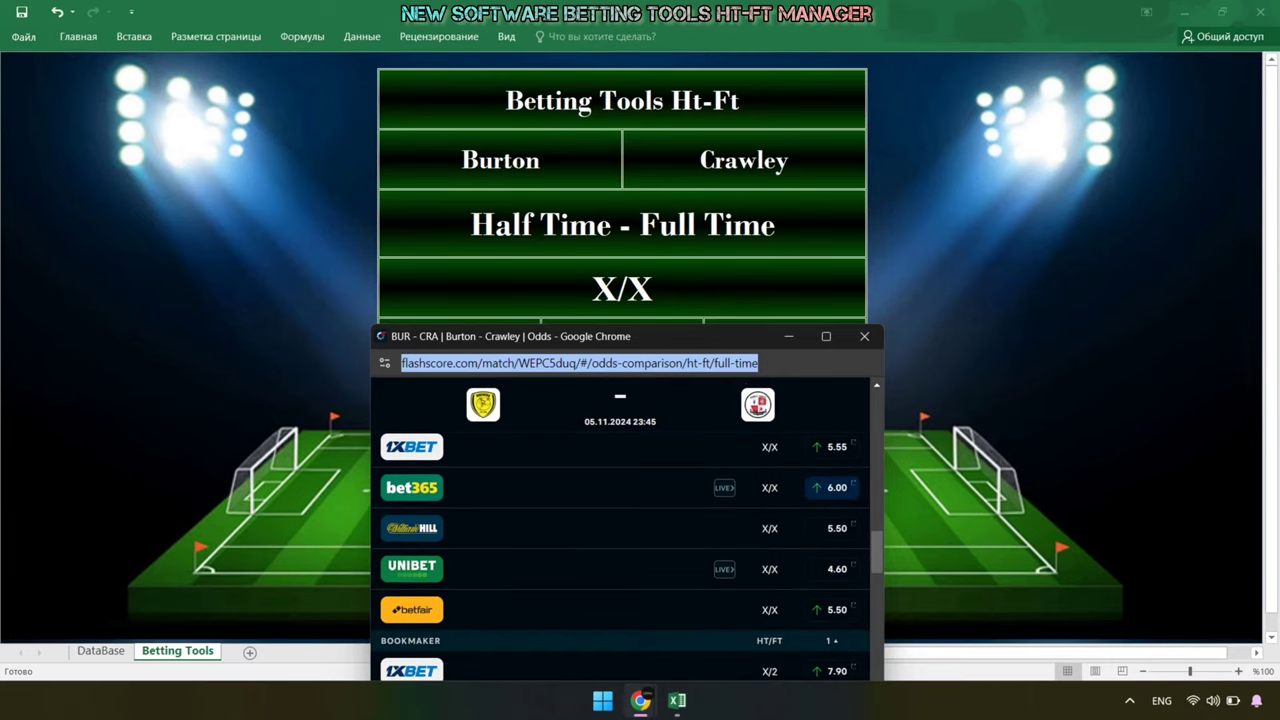
{"action": "scroll", "coordinate": [831, 622], "scroll_direction": "up", "scroll_amount": 3}
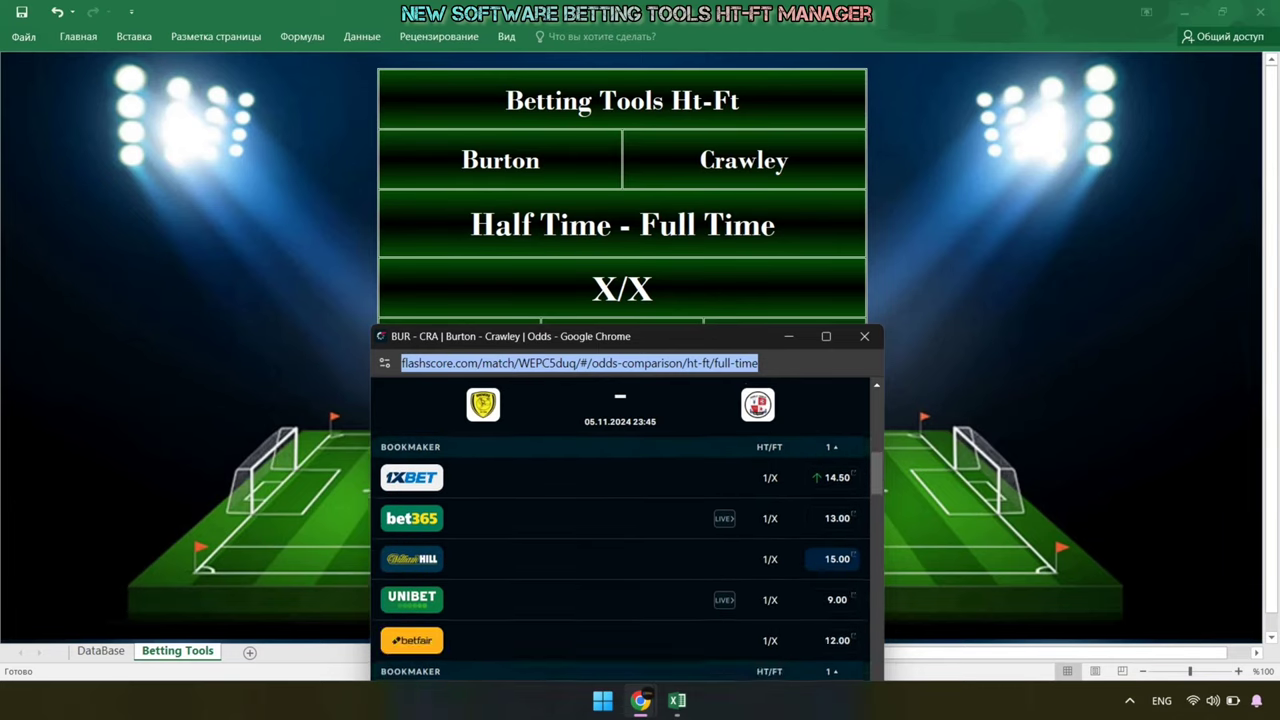
{"action": "scroll", "coordinate": [831, 622], "scroll_direction": "up", "scroll_amount": 5}
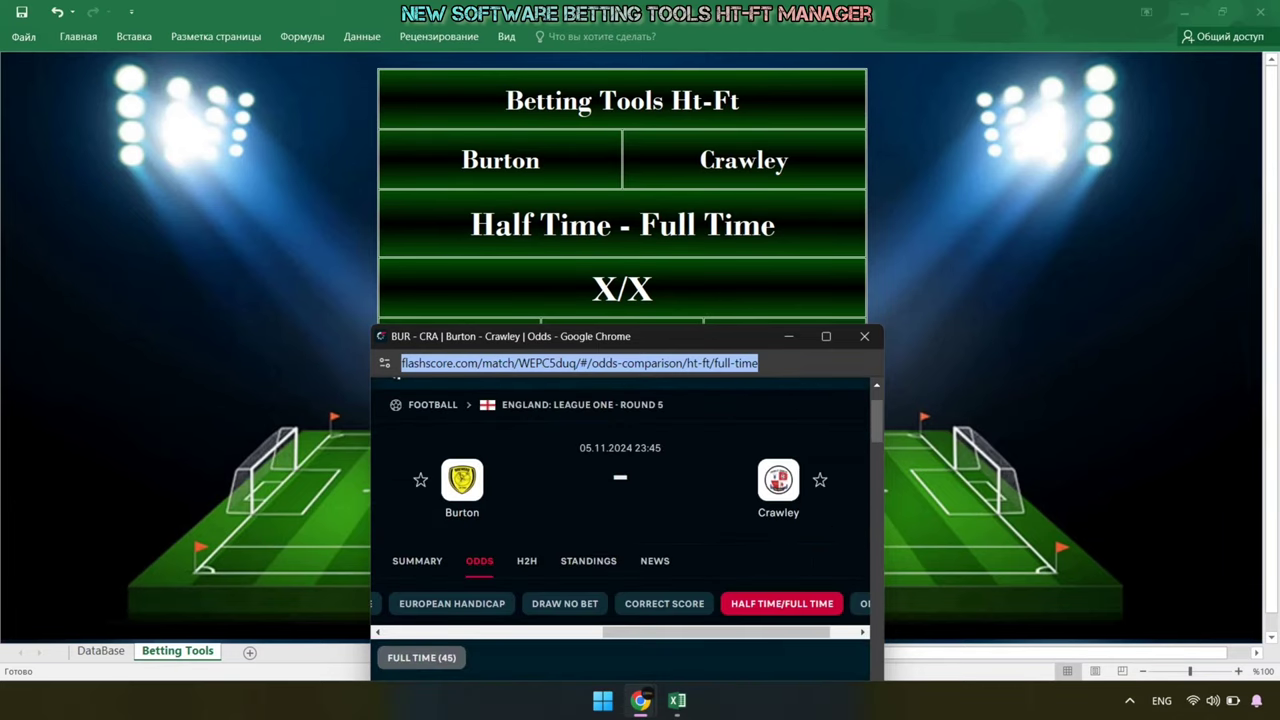